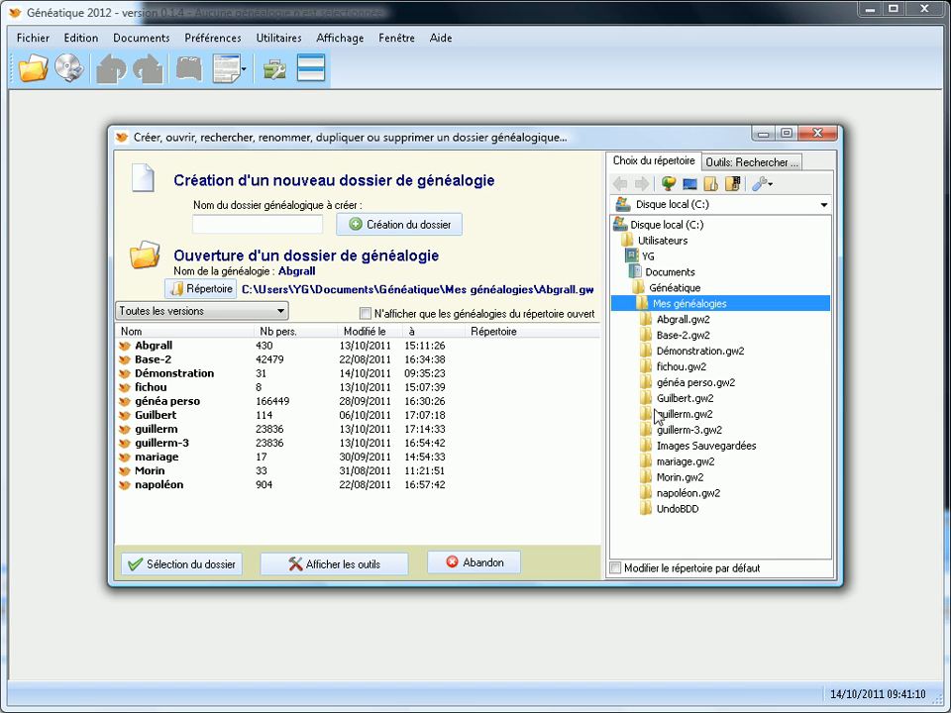
Keep the local disk and create a new genealogy named 'descieux'.
click(653, 205)
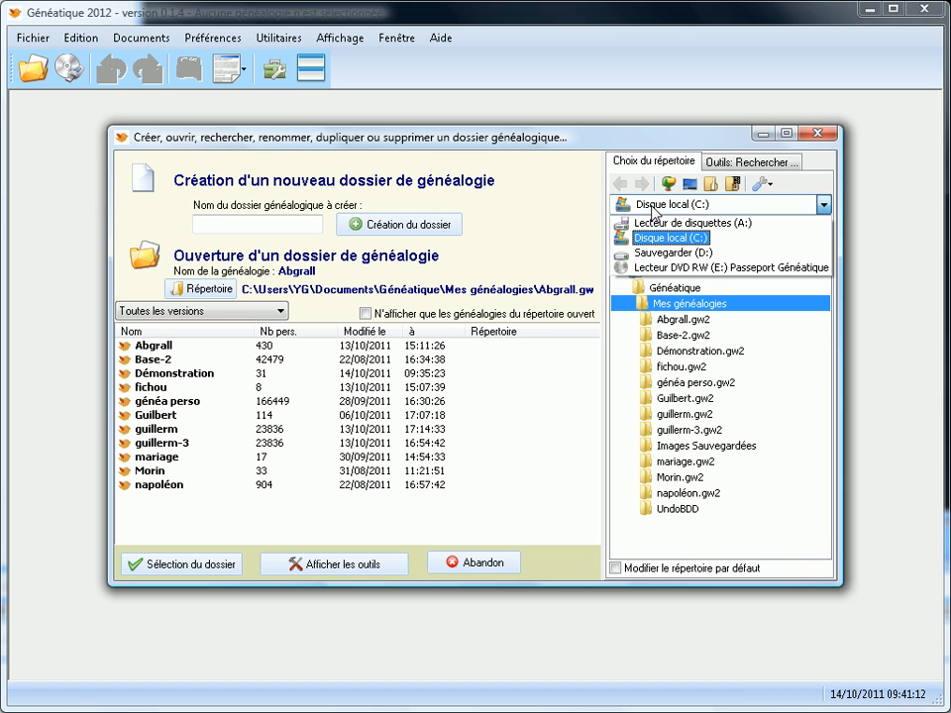
click(654, 205)
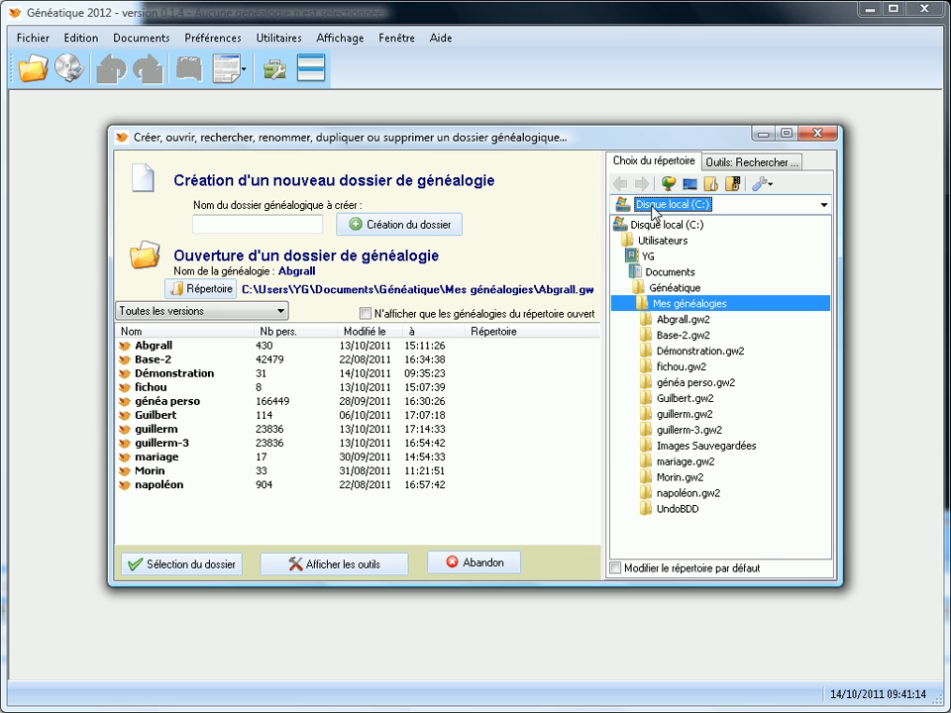
click(738, 162)
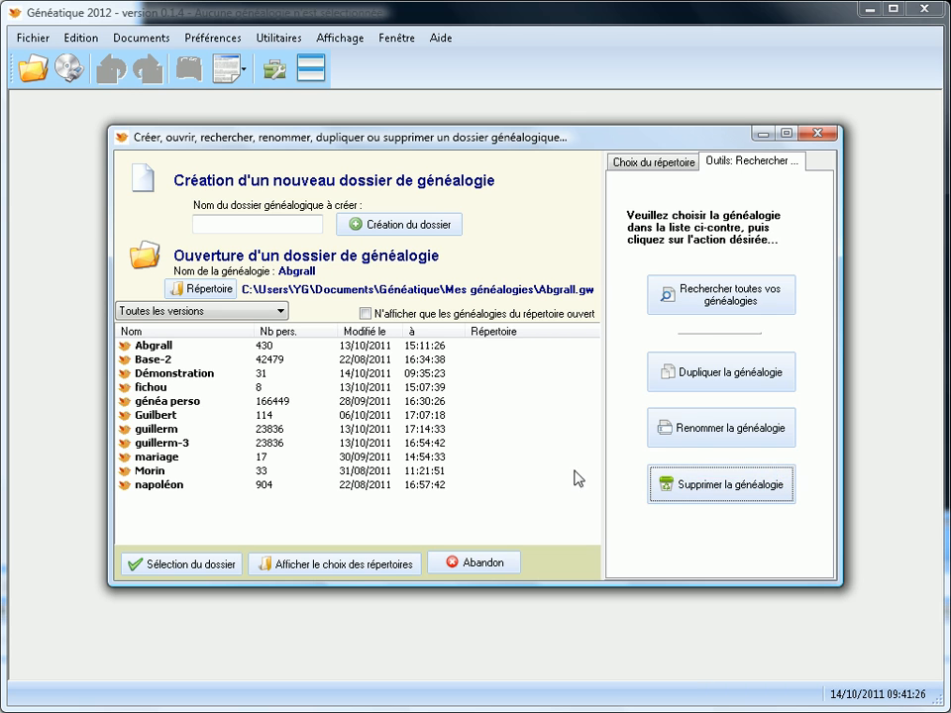
click(267, 224)
text(descieu)
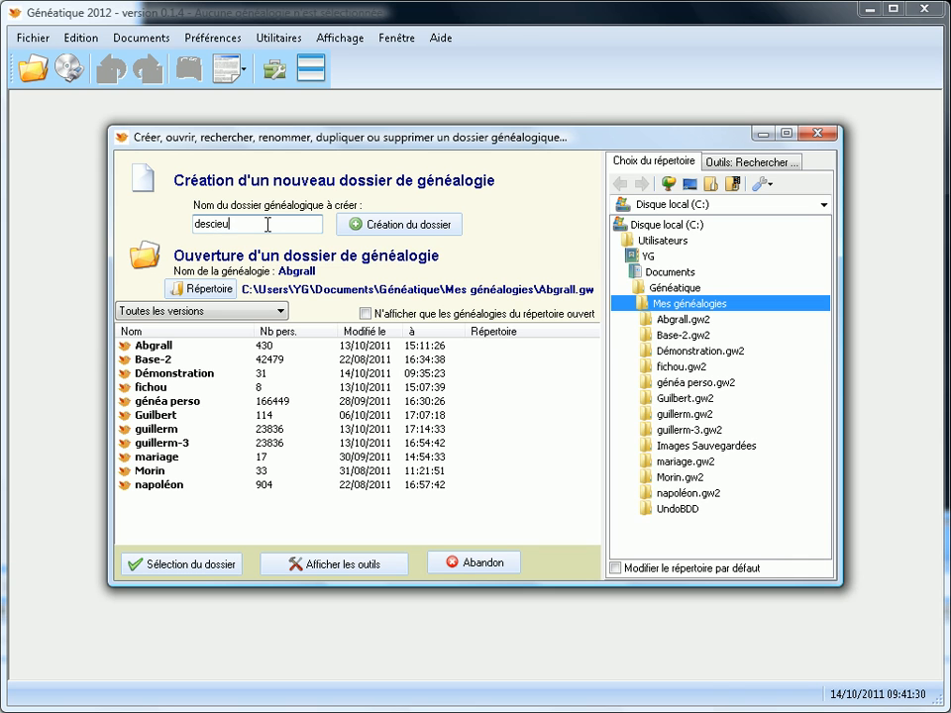
text(x)
click(393, 226)
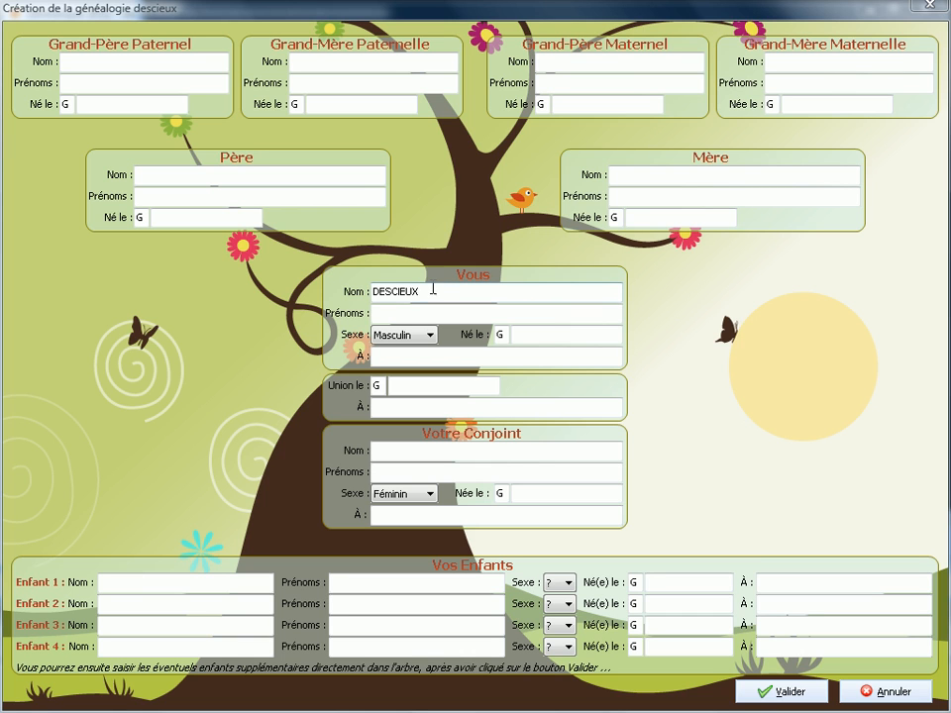
click(378, 313)
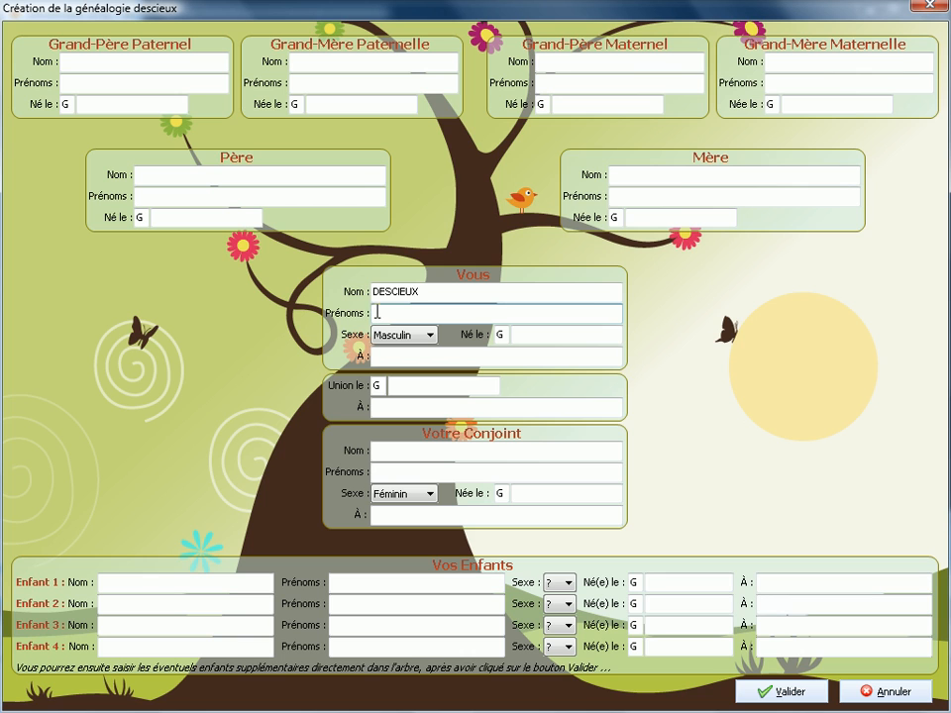
click(525, 334)
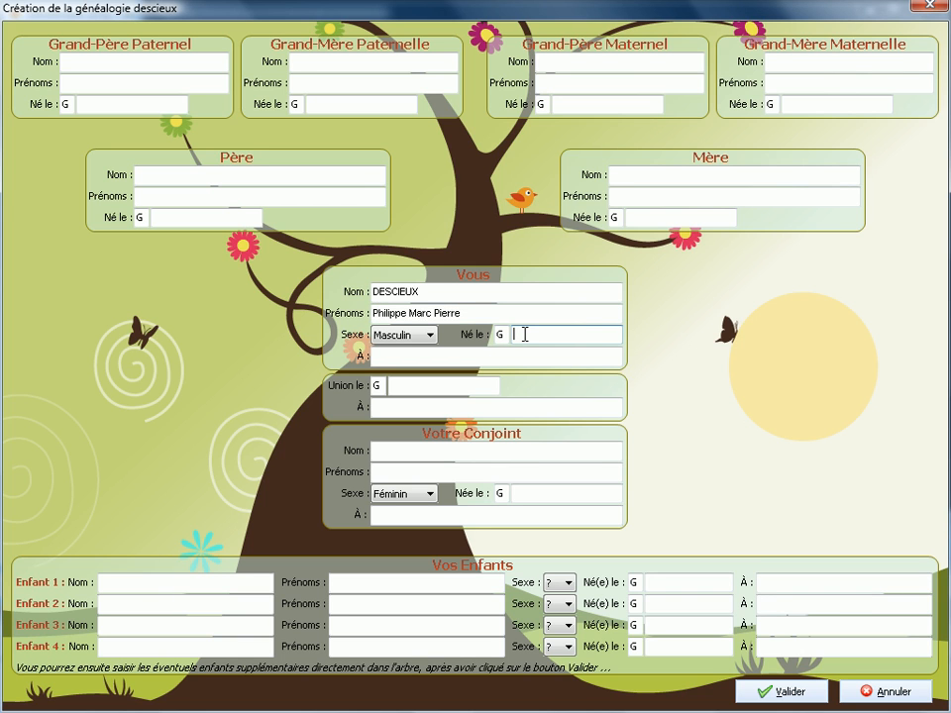
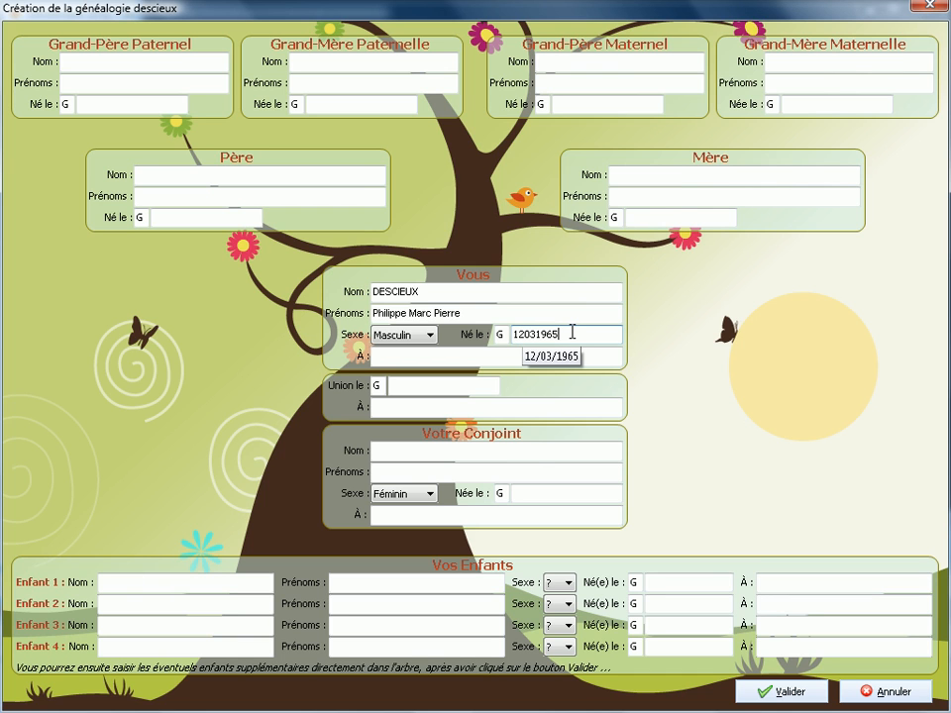
click(416, 357)
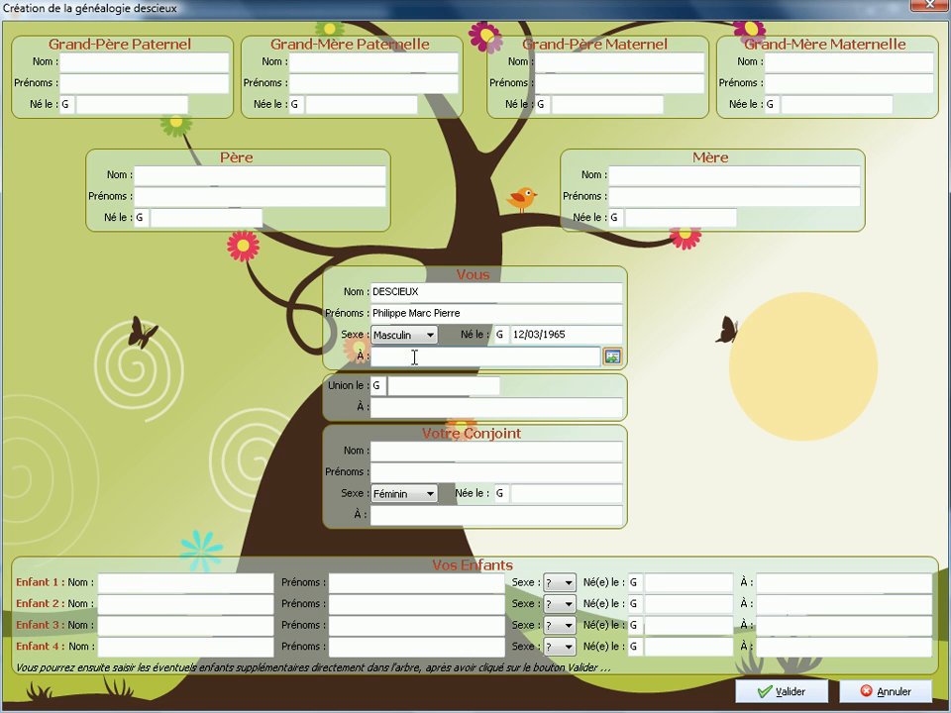
text(Renn)
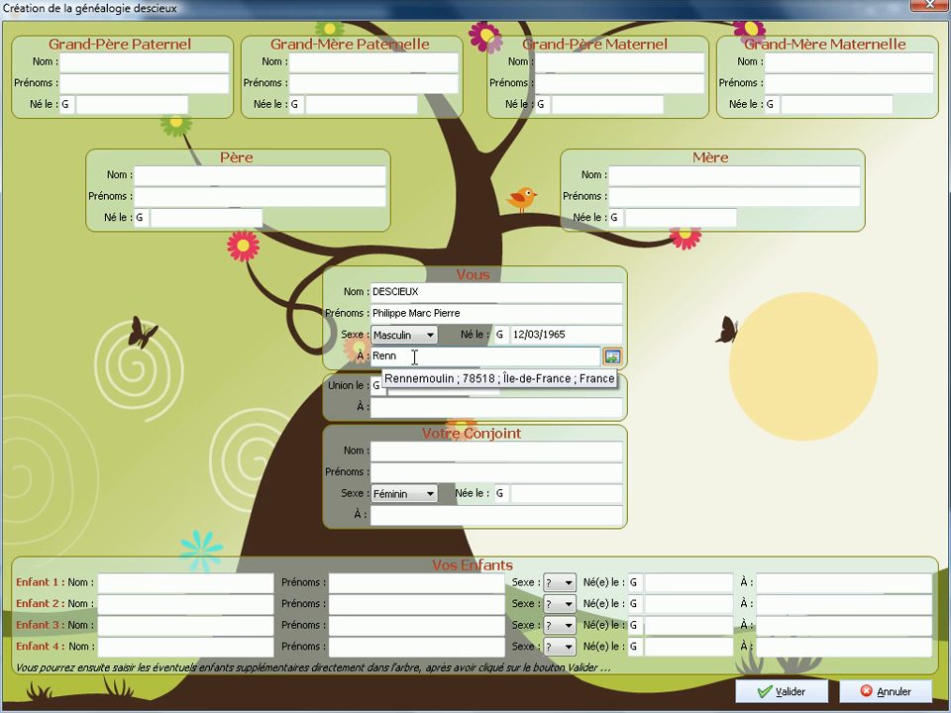
text(es)
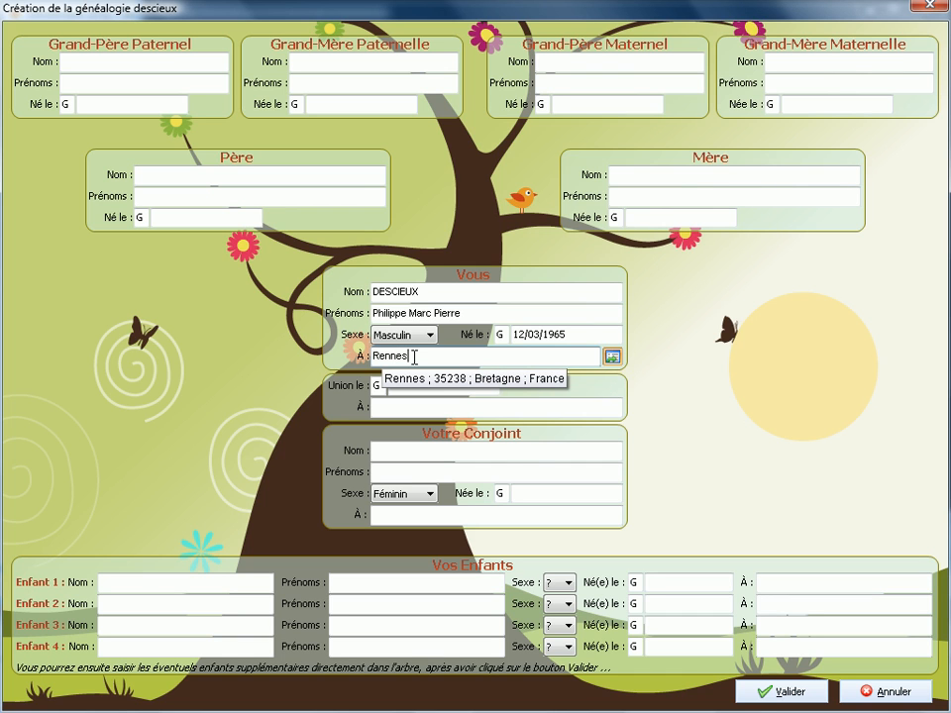
key(Return)
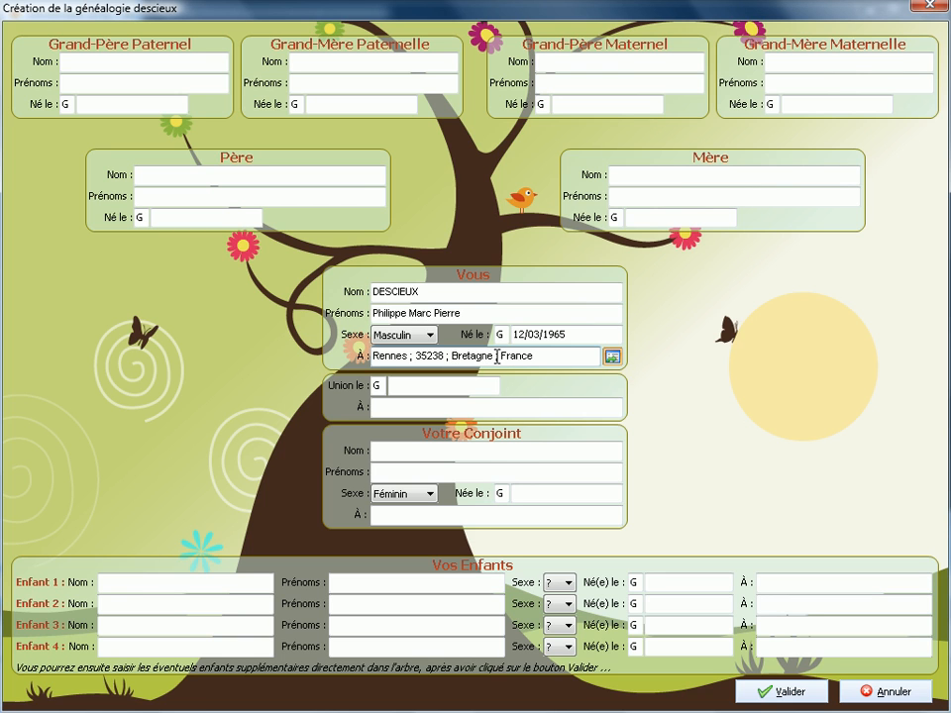
Record the union on 19/09/1999 in Rennes, correcting the mistyped year.
click(414, 386)
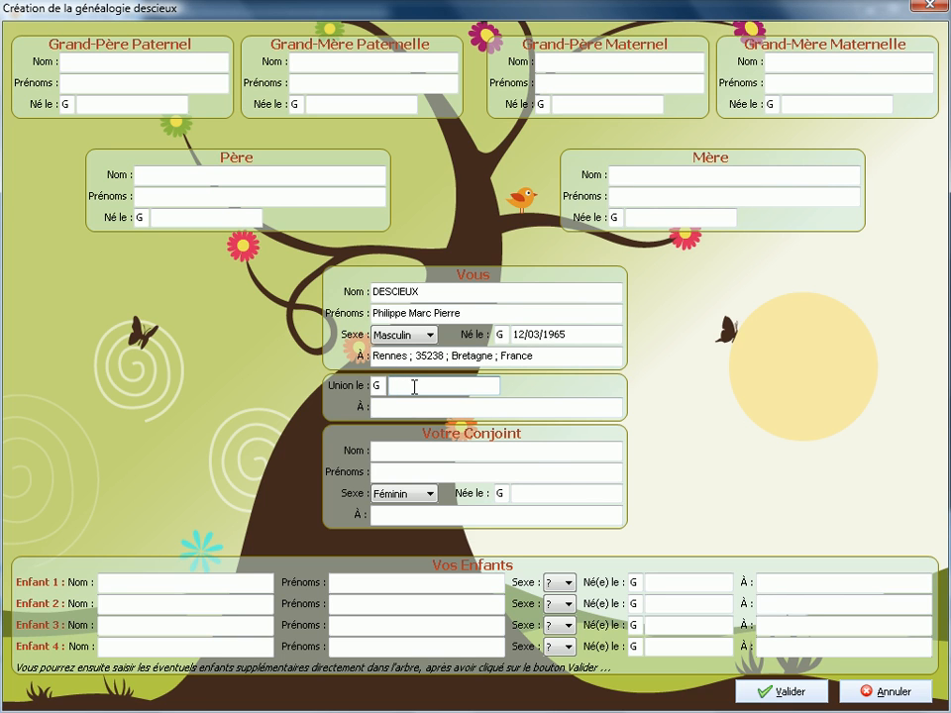
text(190)
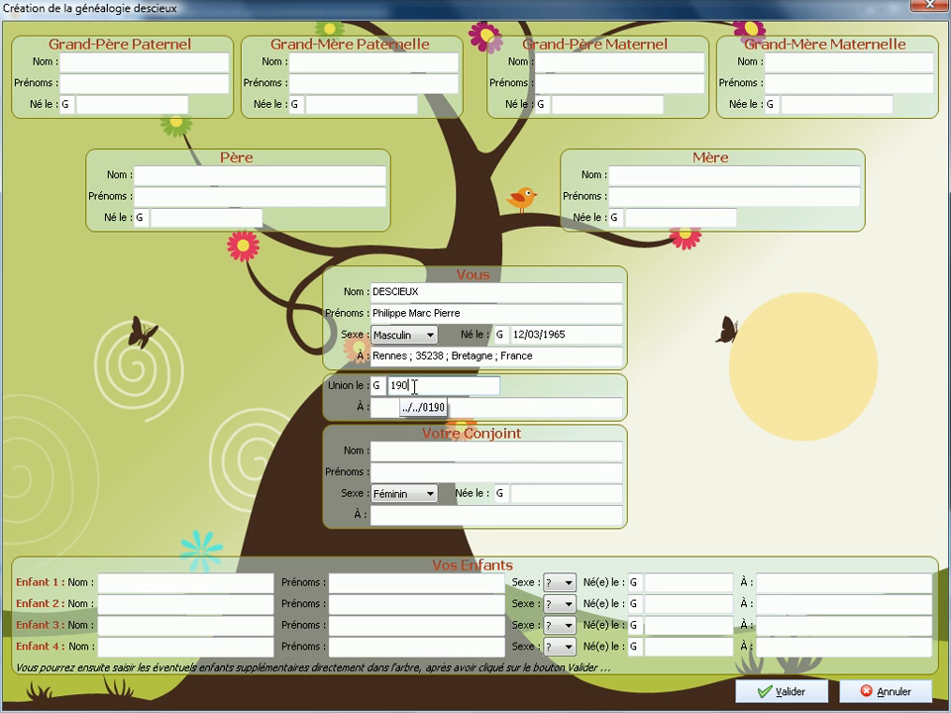
text(9199)
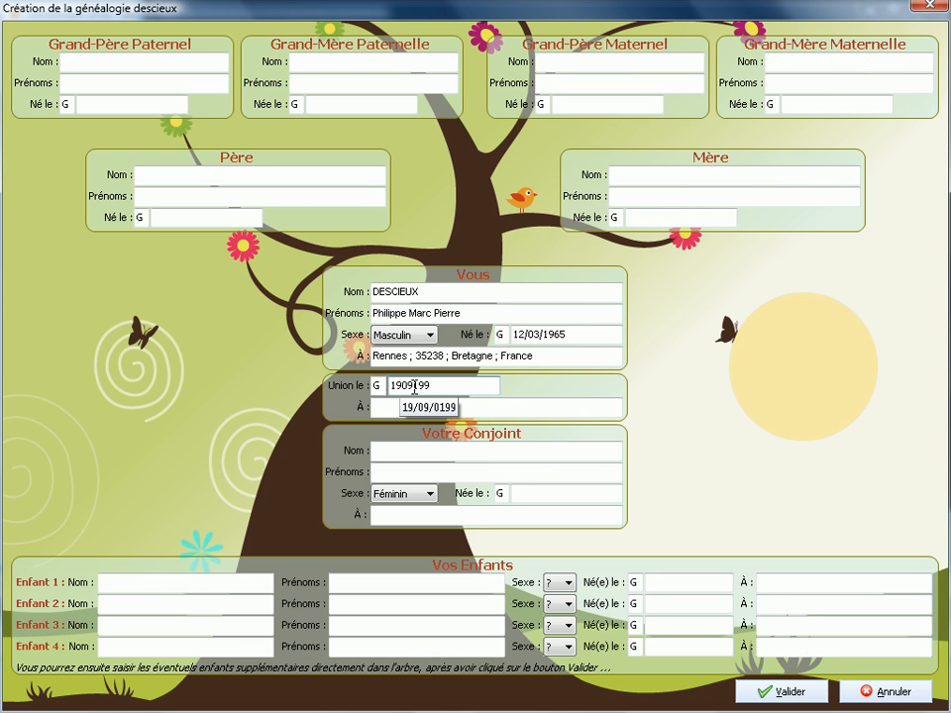
text(0)
key(BackSpace)
text(9)
click(393, 404)
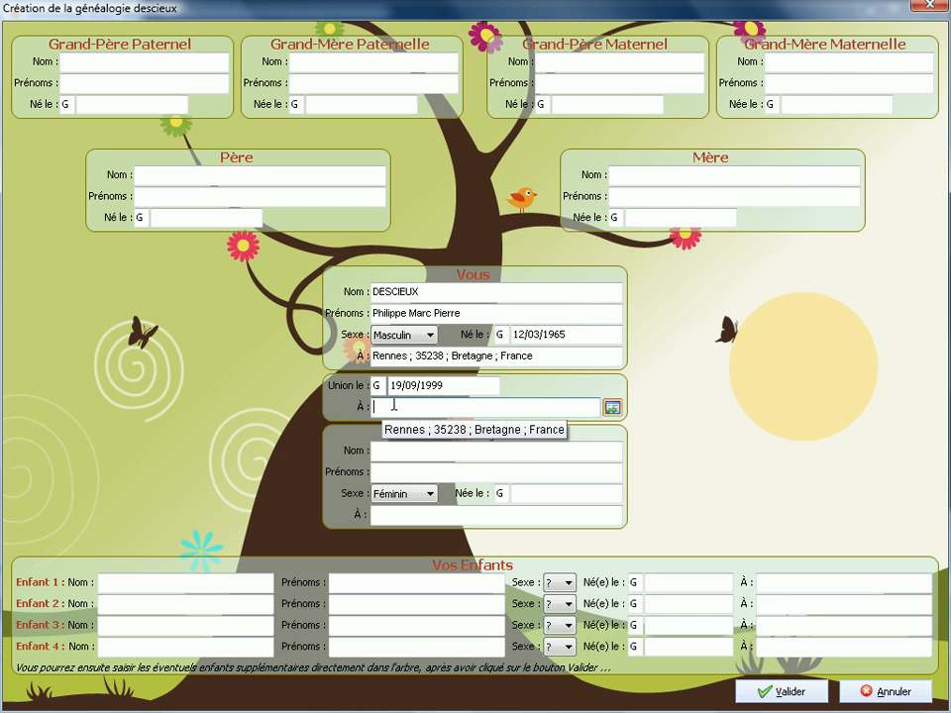
key(Return)
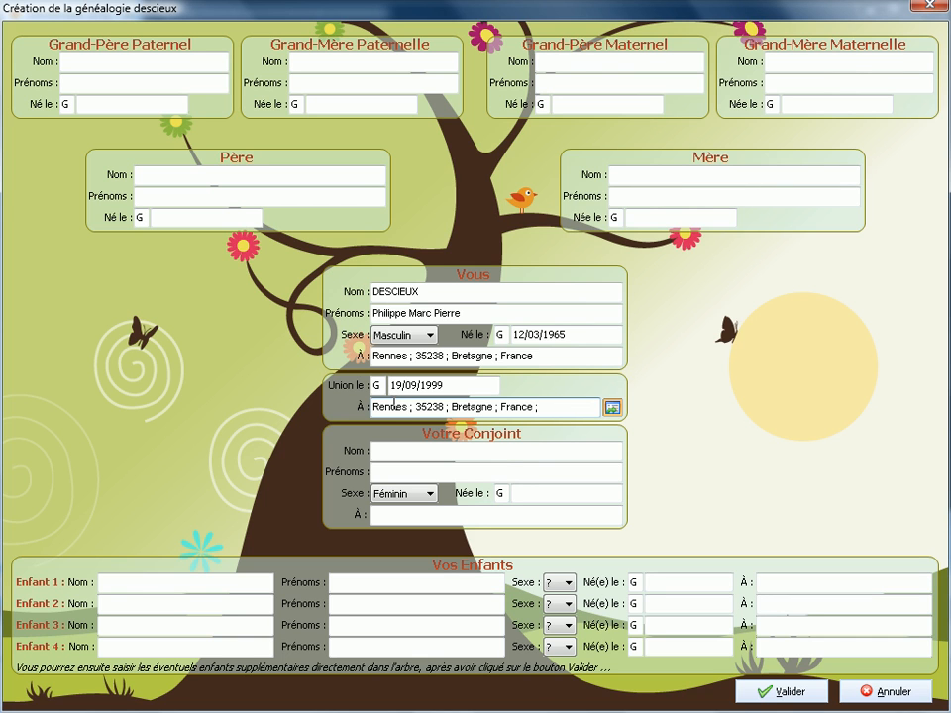
Enter the spouse's surname and first name, born 20/03/1970 in Caen.
click(381, 451)
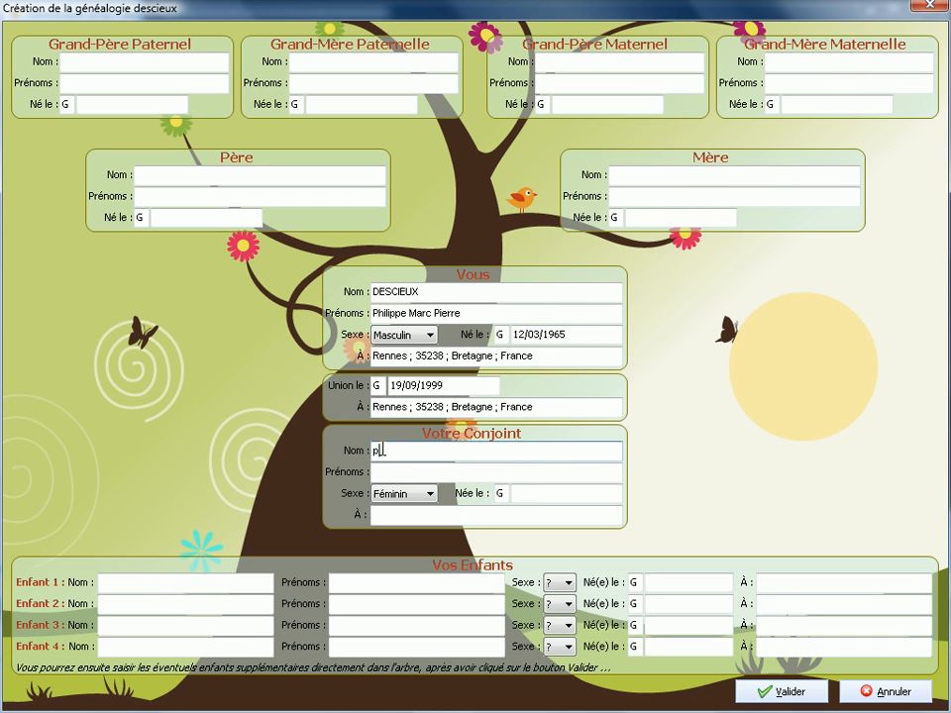
key(Tab)
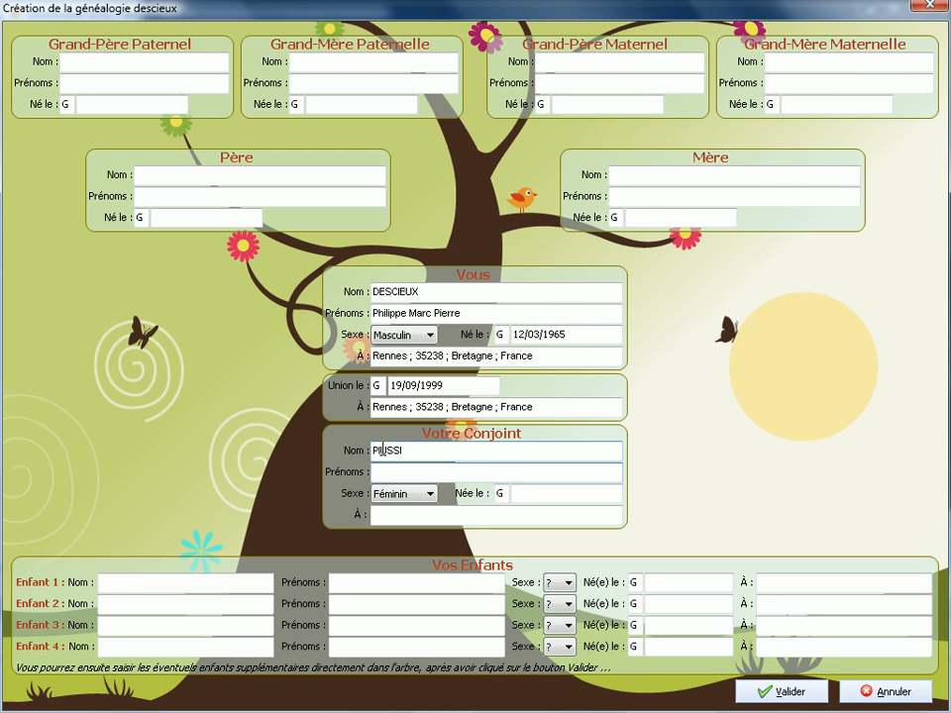
click(514, 490)
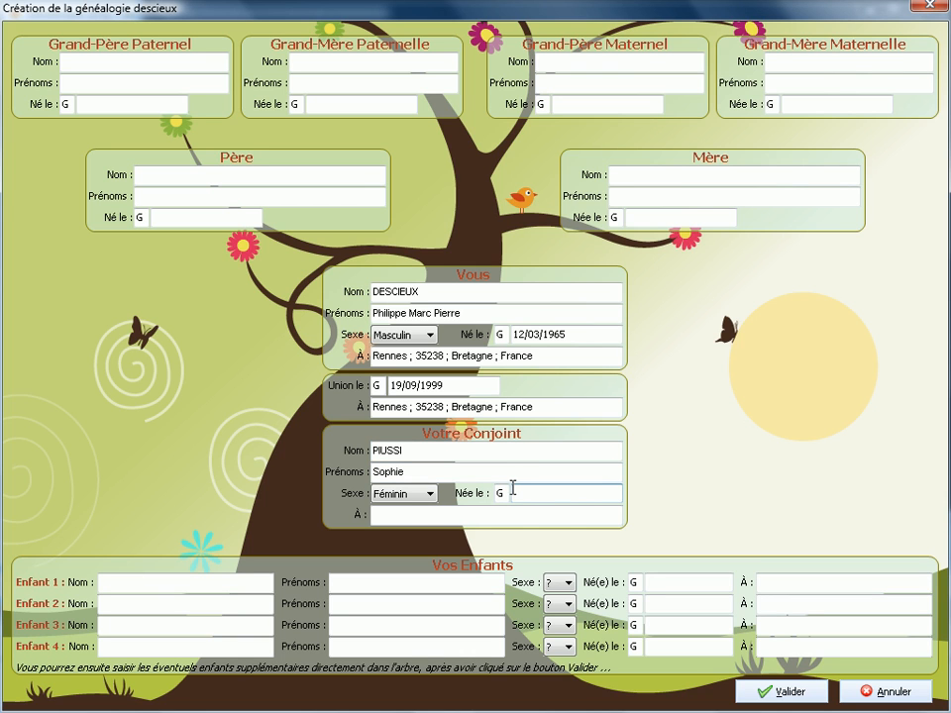
text(20/03/197)
text(0)
click(394, 515)
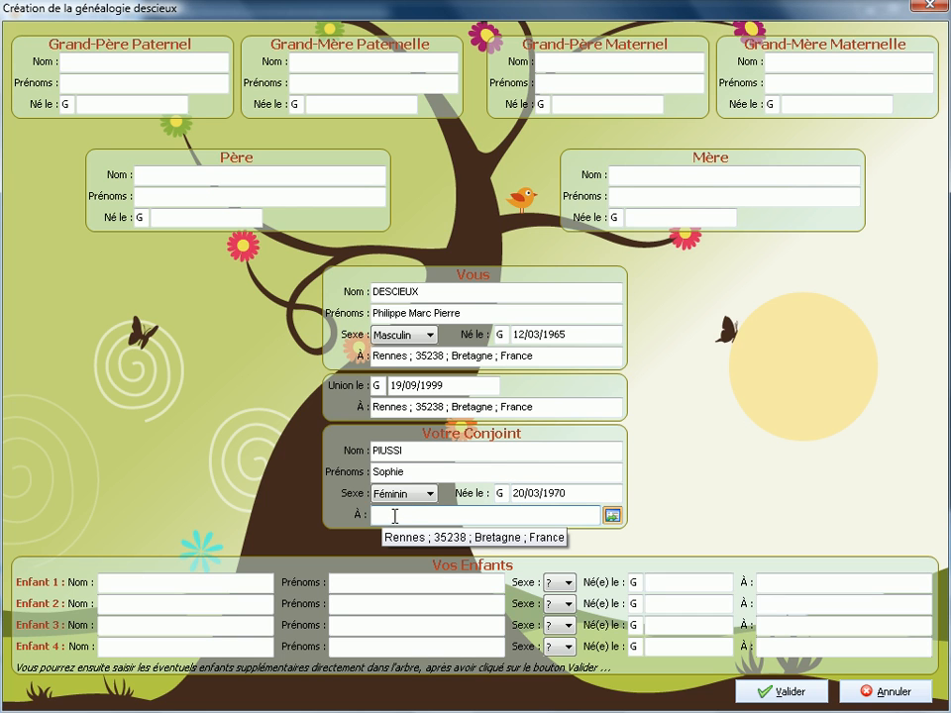
text(Caen)
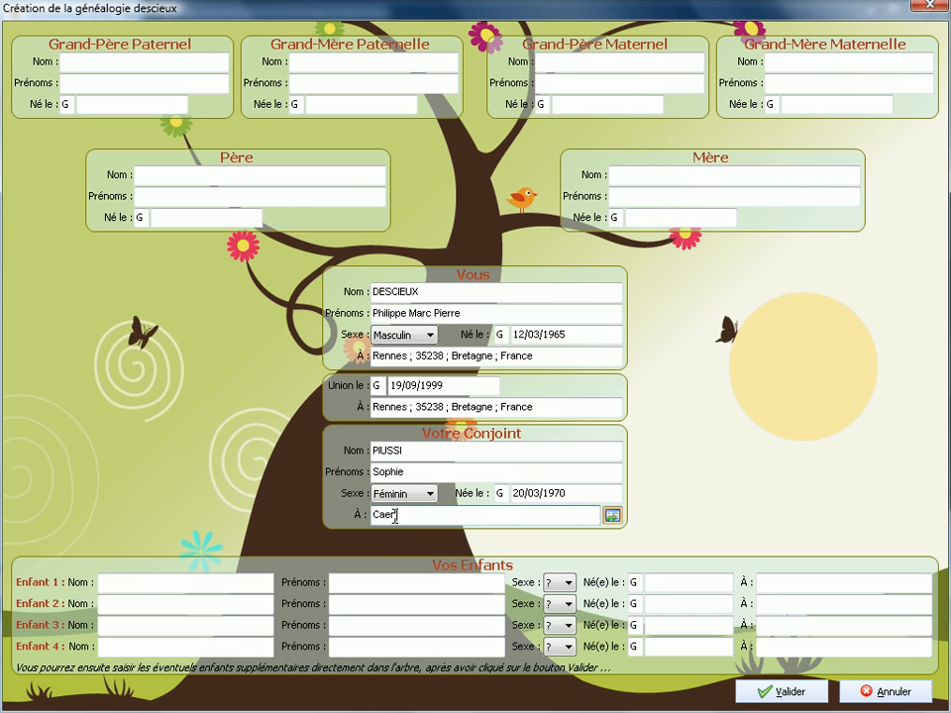
key(Return)
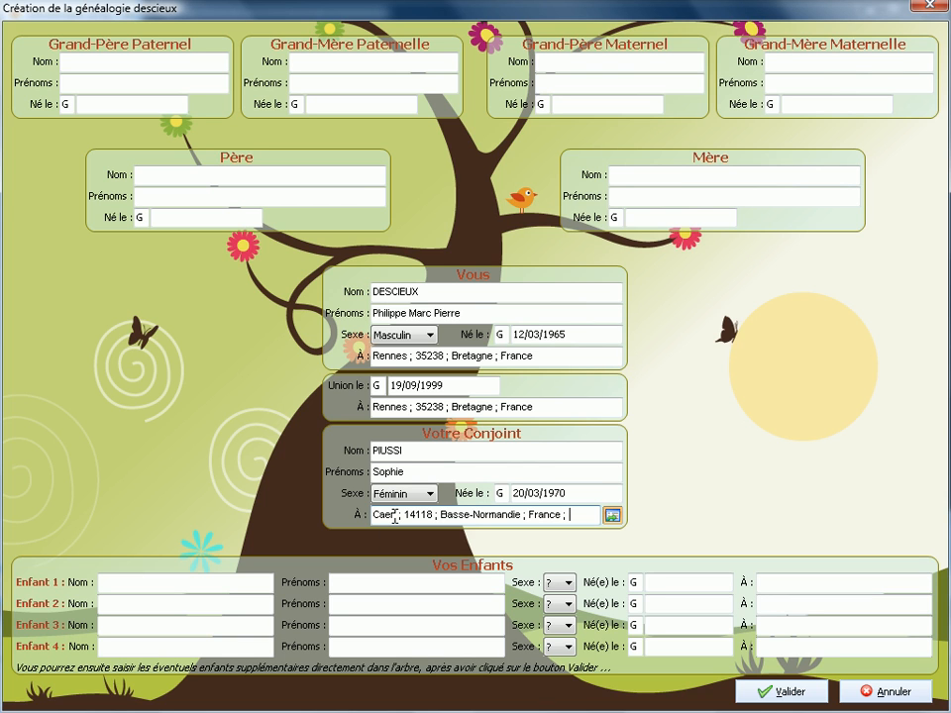
click(162, 174)
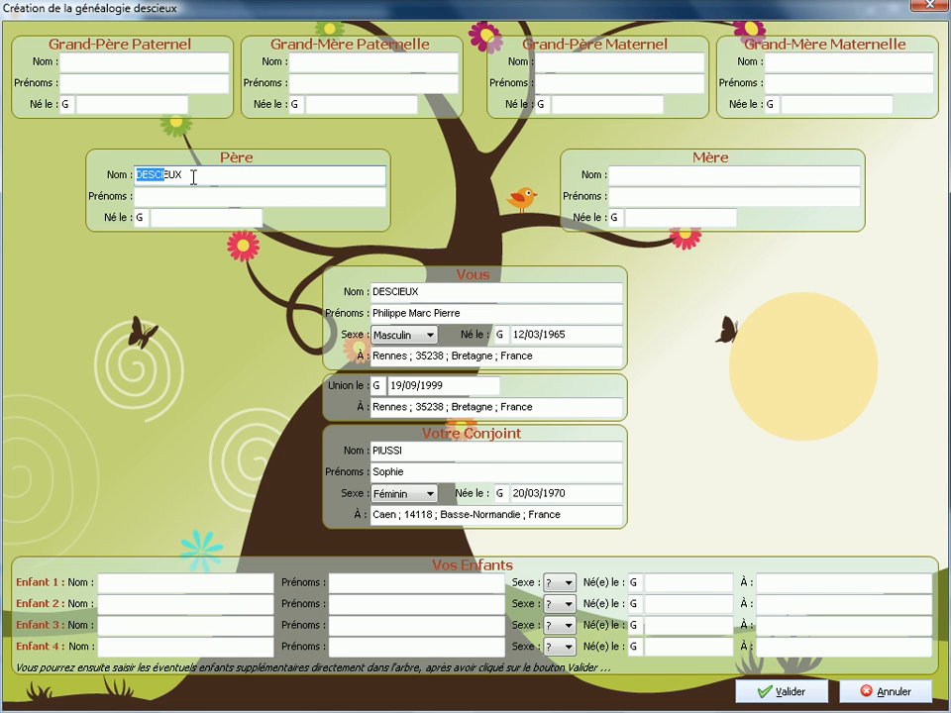
click(176, 193)
text(Claude)
click(173, 216)
text(1)
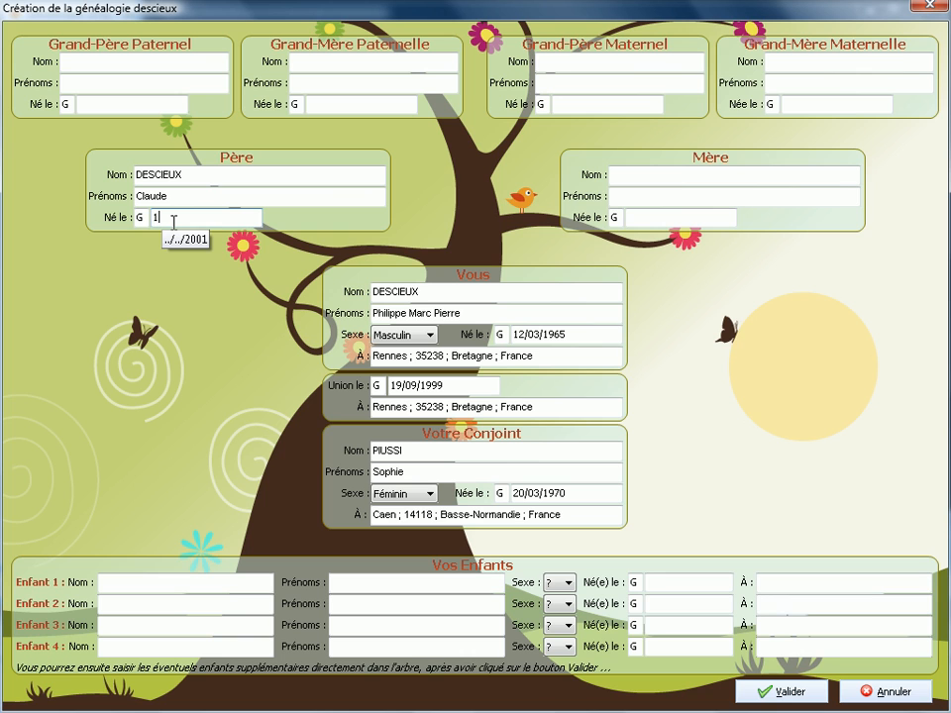
text(0051930)
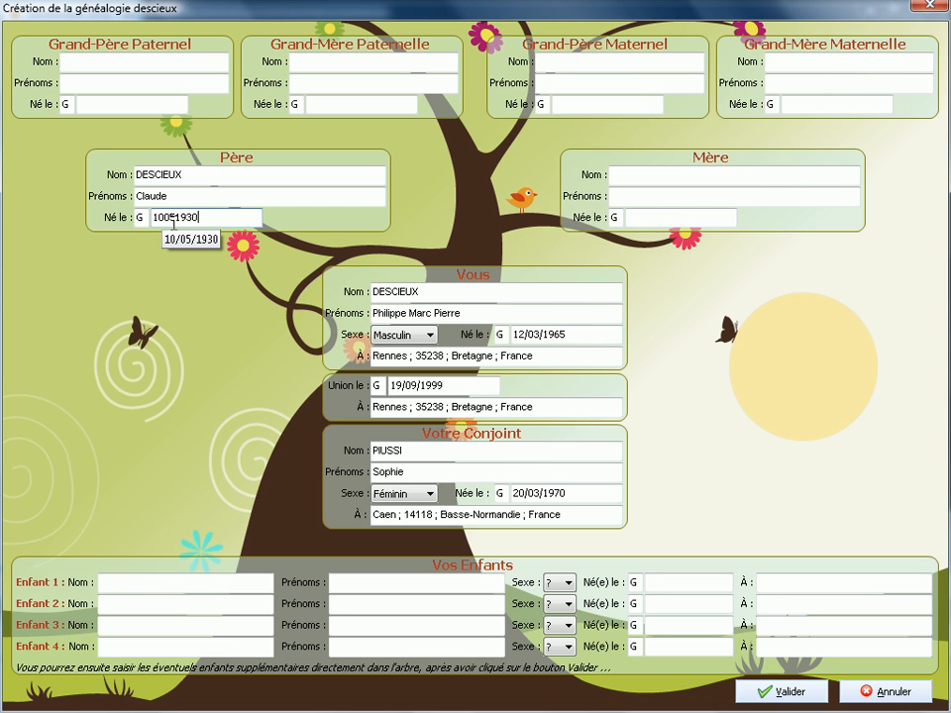
click(626, 175)
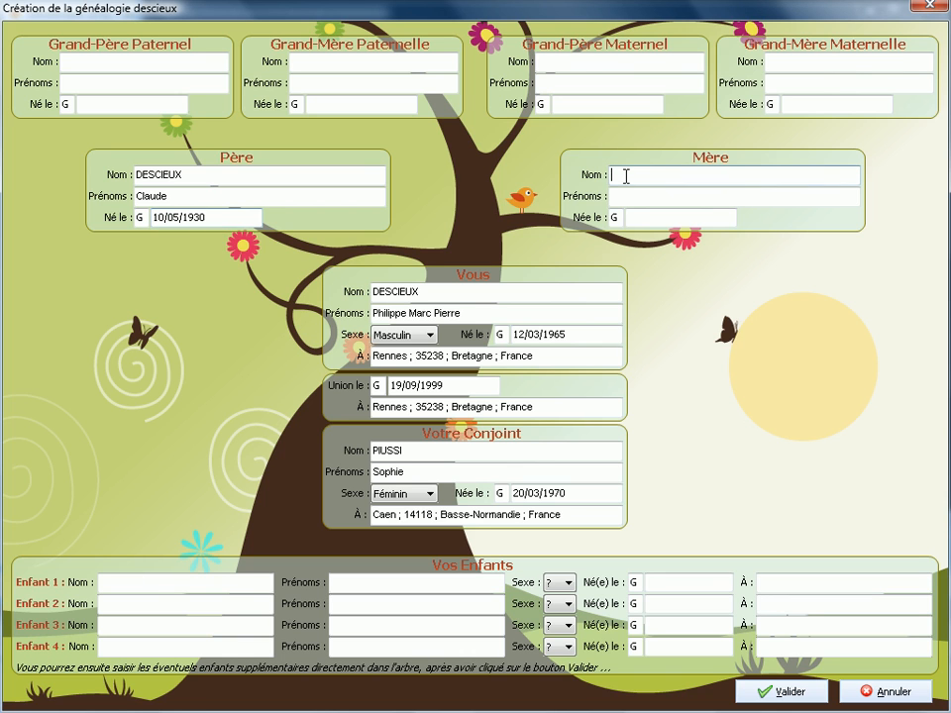
key(Tab)
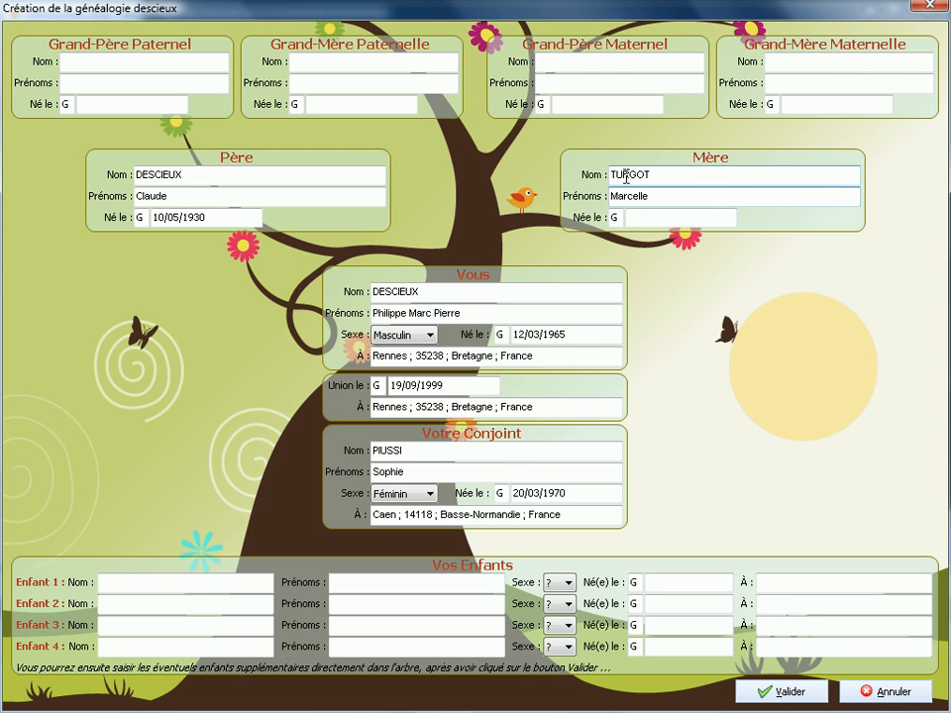
click(630, 217)
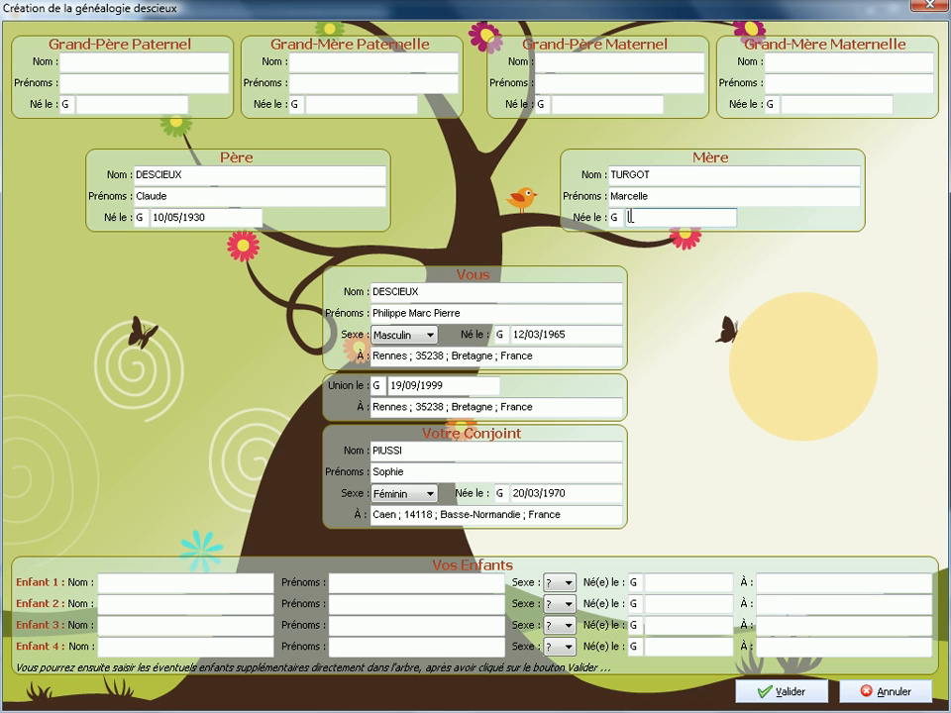
text(09041935)
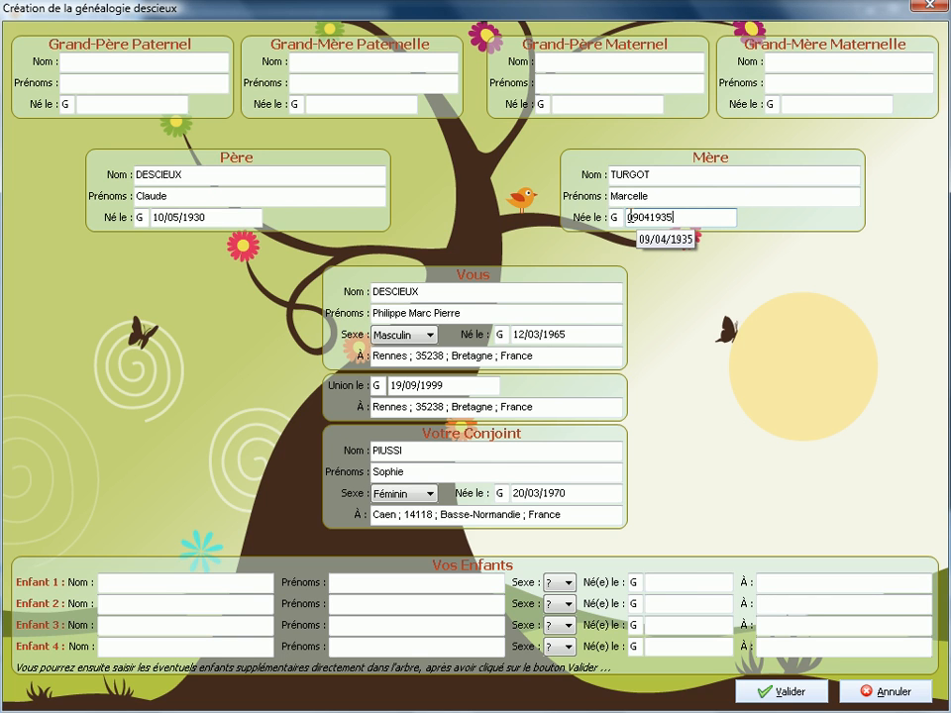
Enter the paternal grandfather's first name and 10/07/1890 birth date.
click(65, 61)
click(81, 84)
text(Jean)
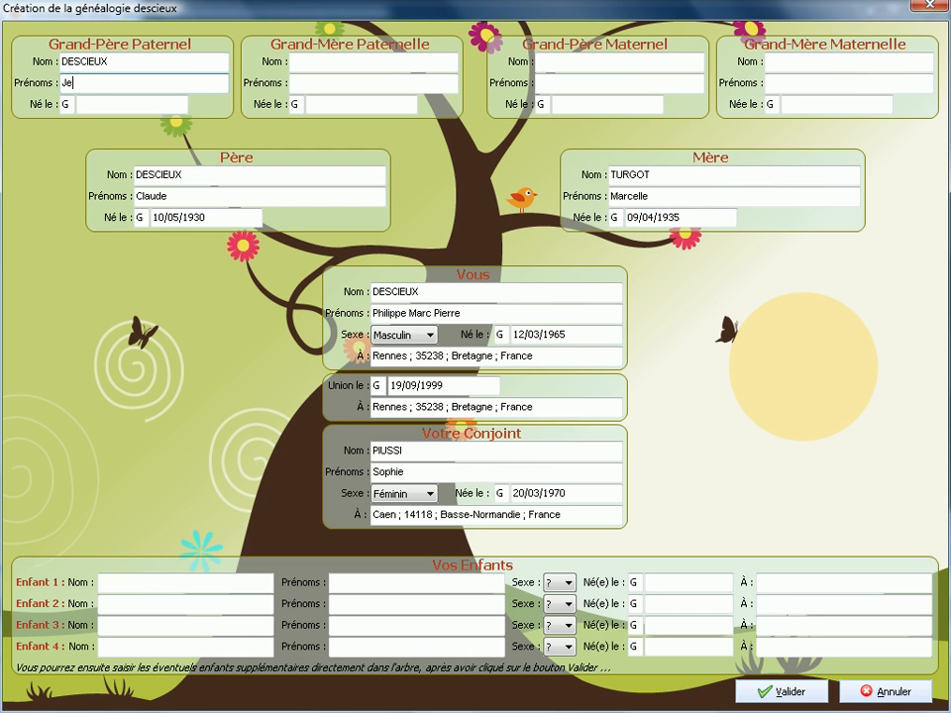
click(86, 105)
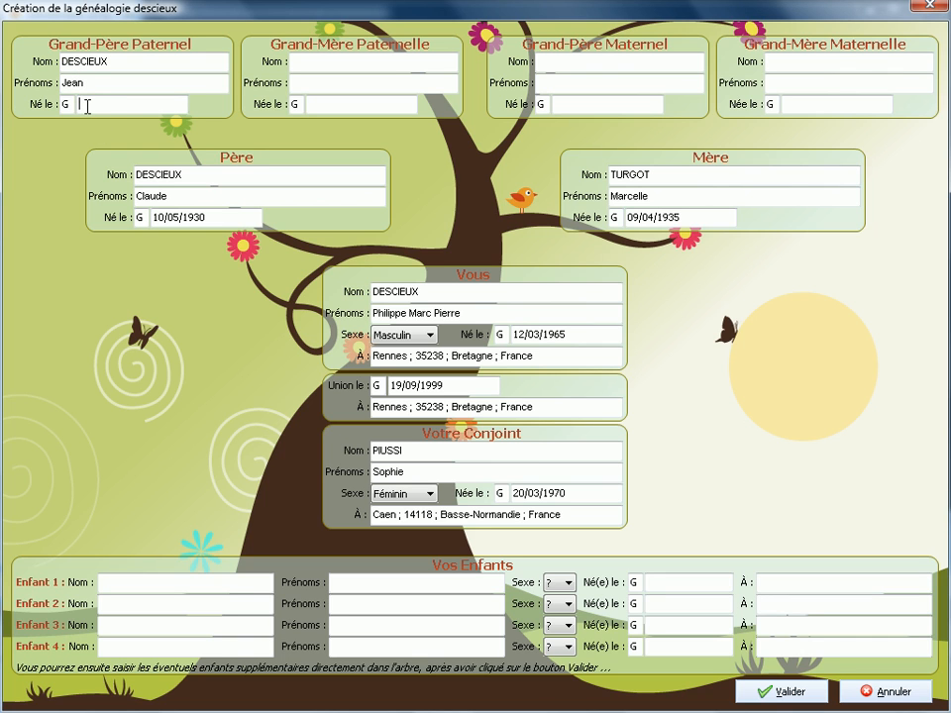
text(1007)
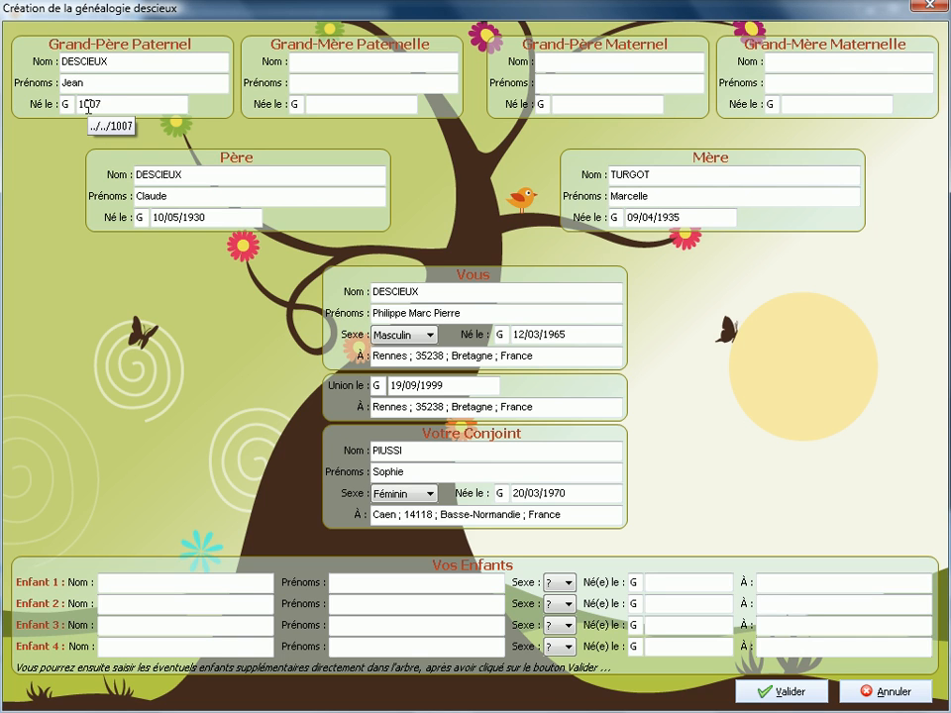
text(1890)
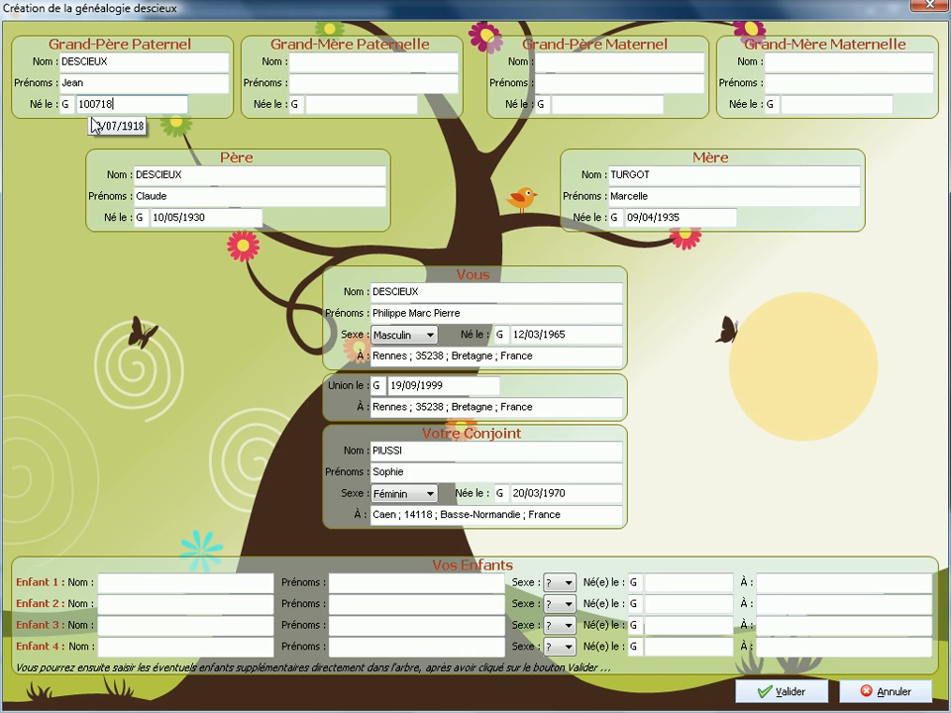
Enter the paternal grandmother's surname, first name and 02/02/1910 birth date.
click(296, 64)
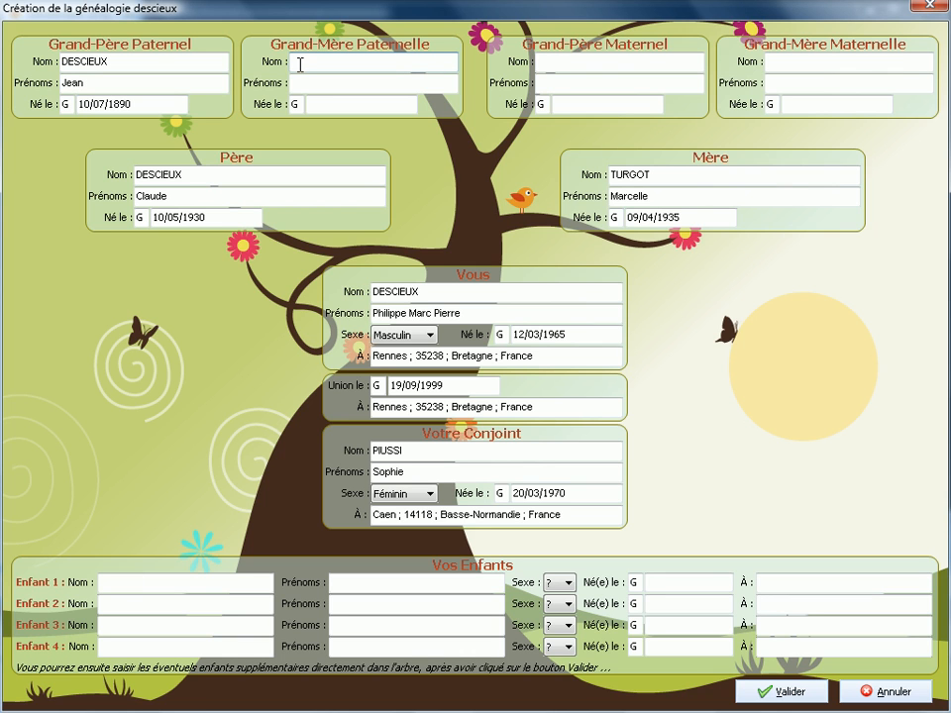
key(Tab)
key(Tab)
text(02)
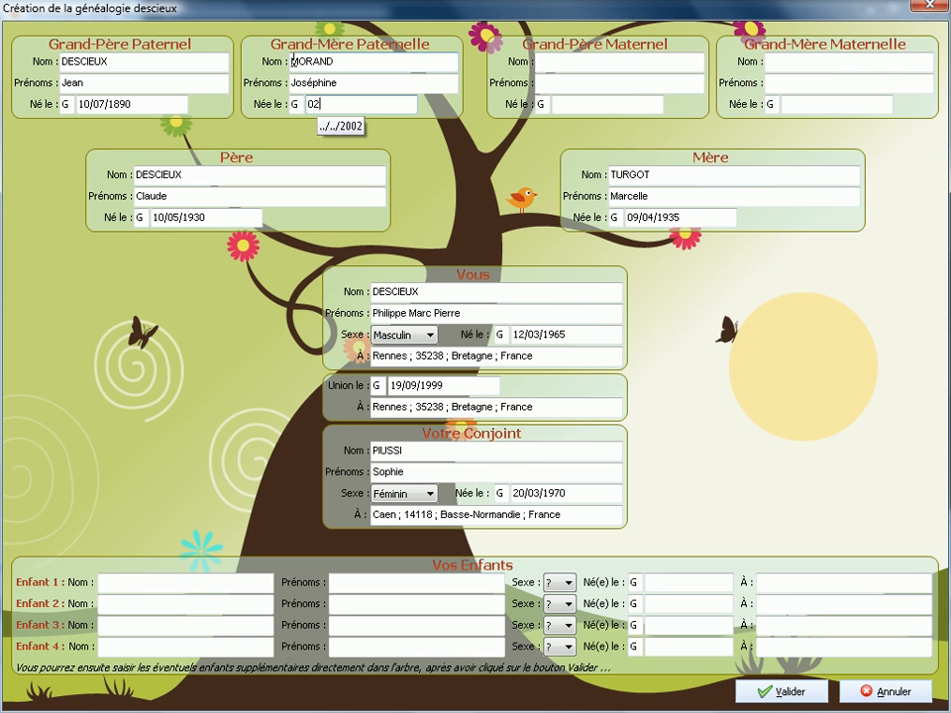
text(021910)
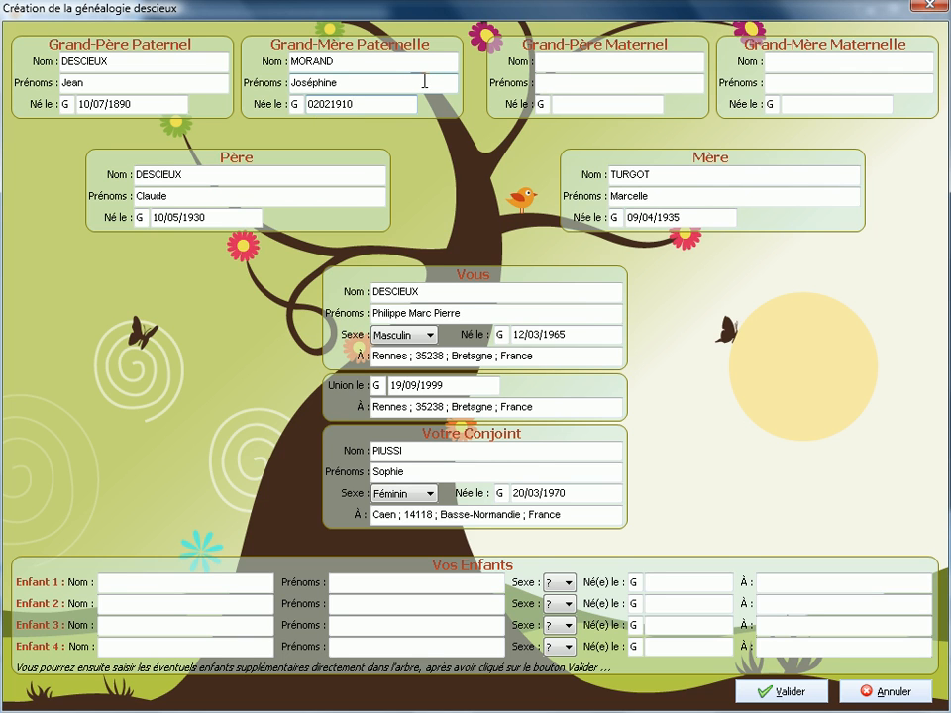
click(141, 583)
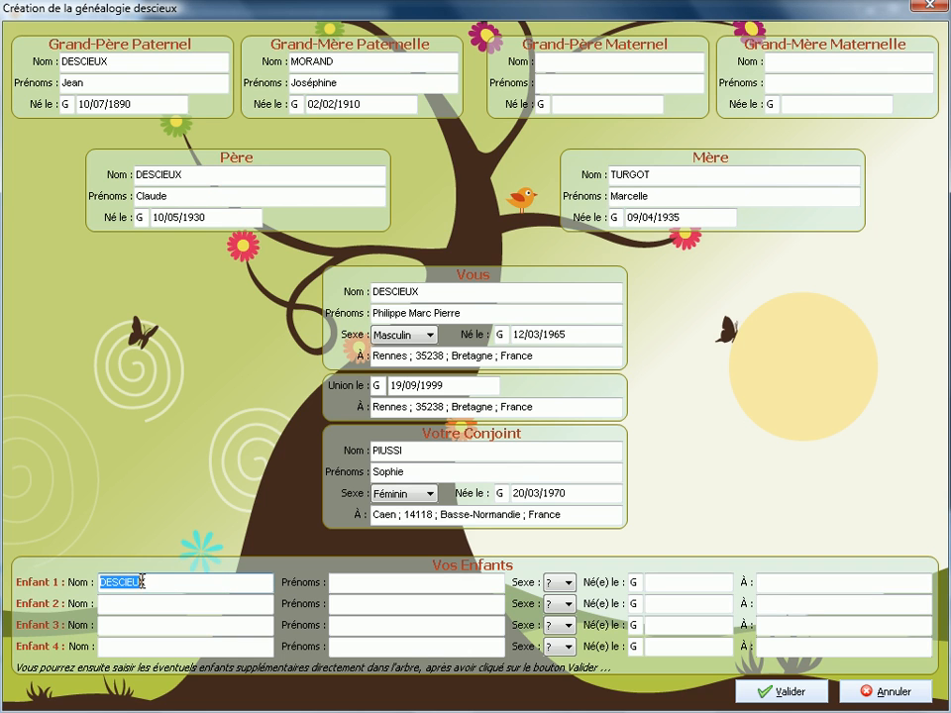
Add the first child as a daughter born 20/04/2000 in Caen.
click(341, 583)
text(Manon)
click(552, 583)
click(557, 624)
click(658, 582)
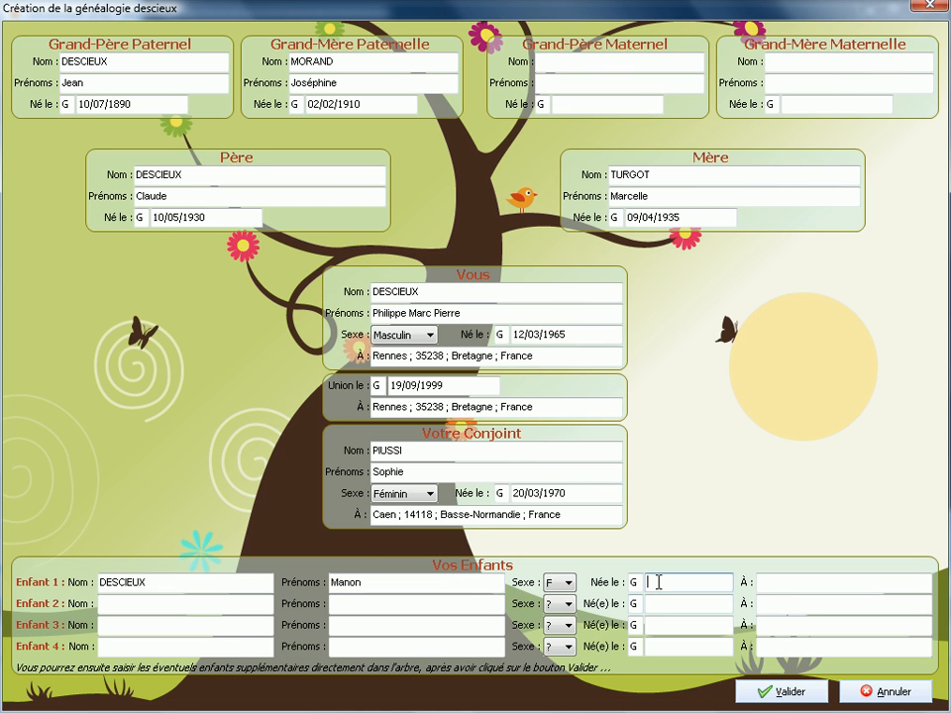
text(2)
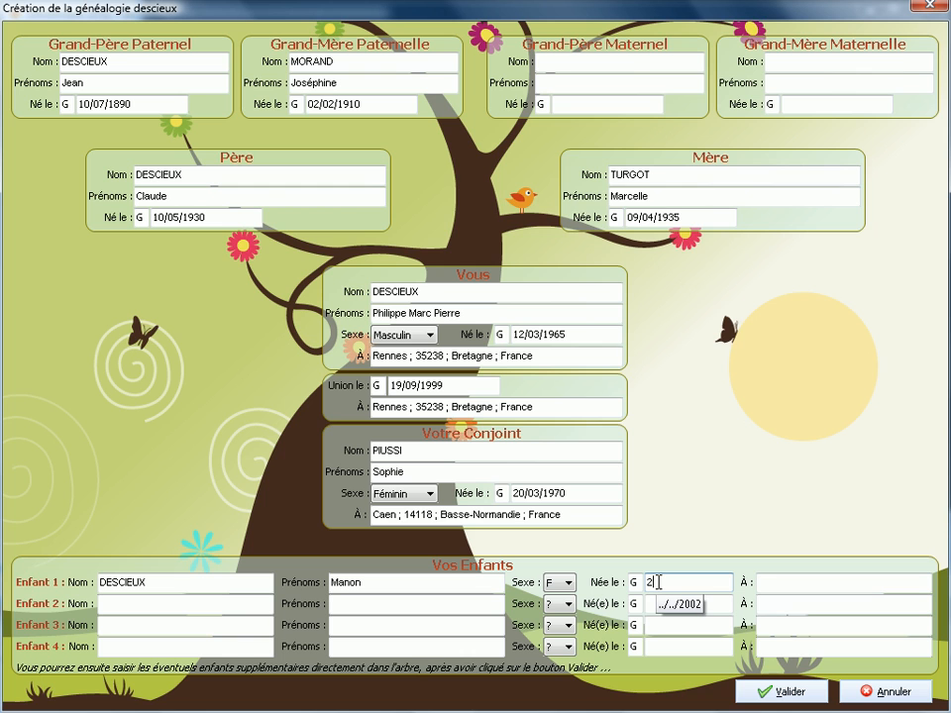
text(0042000)
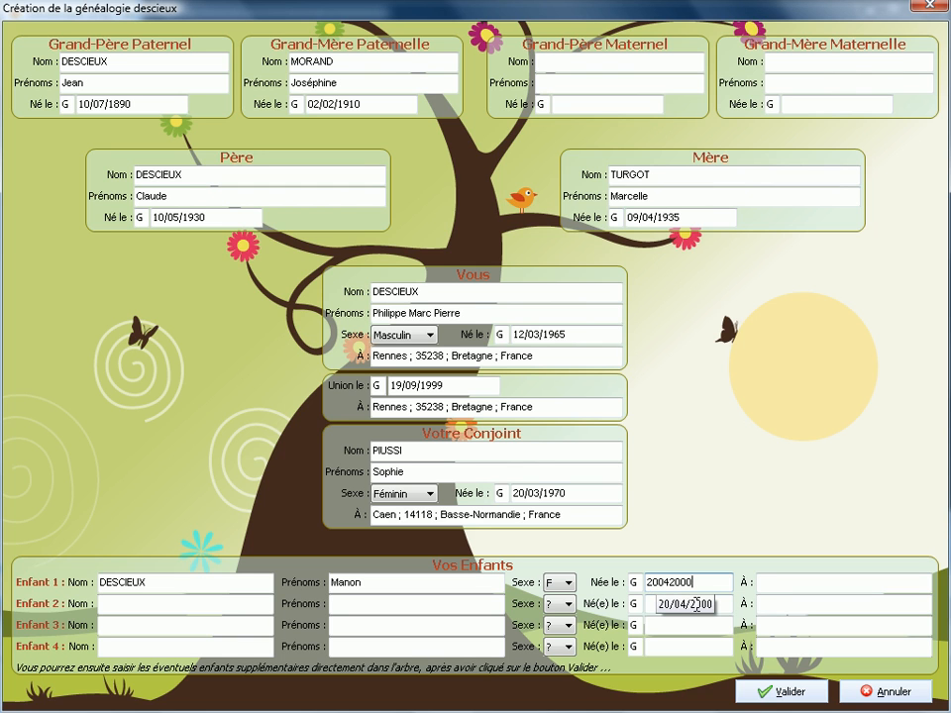
click(790, 584)
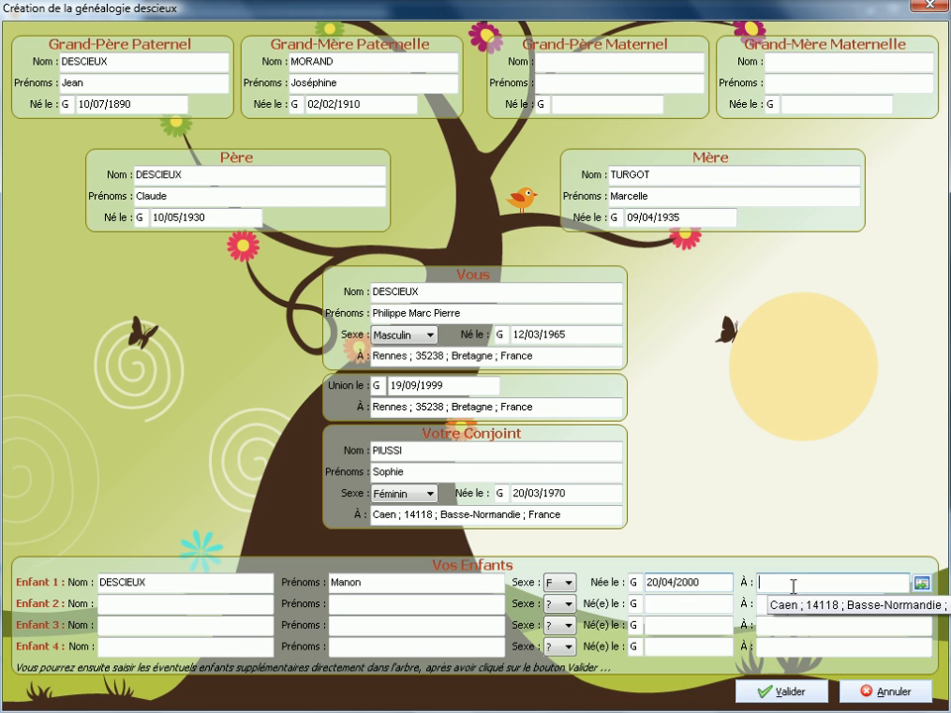
text(Cane)
key(BackSpace)
key(BackSpace)
text(en)
key(Return)
Add a son born 15/03/2001 in Paris-XIVème and validate the family.
click(123, 601)
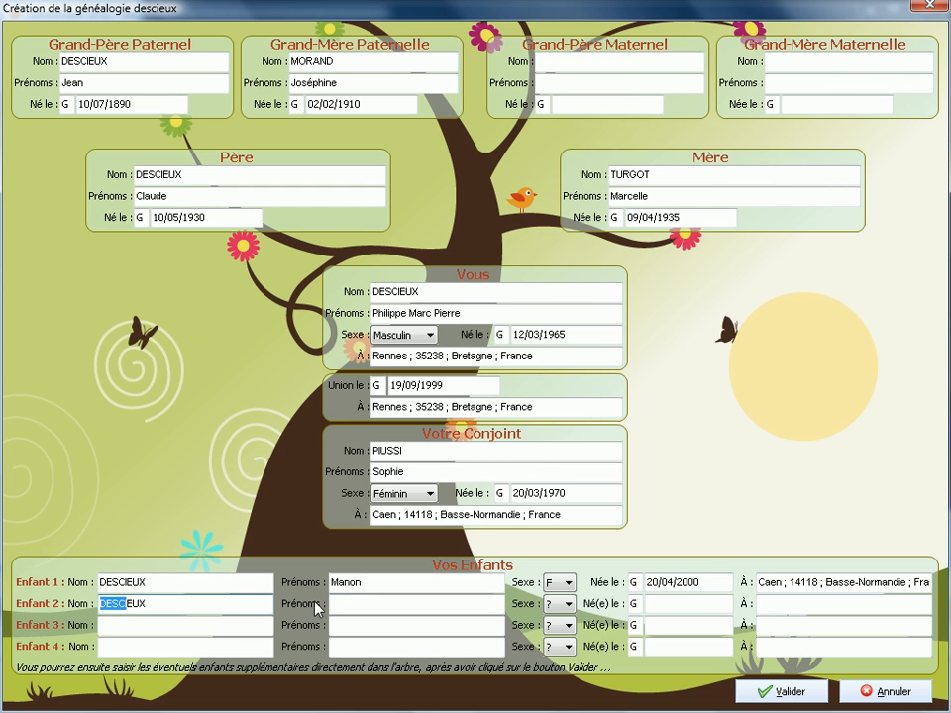
click(347, 601)
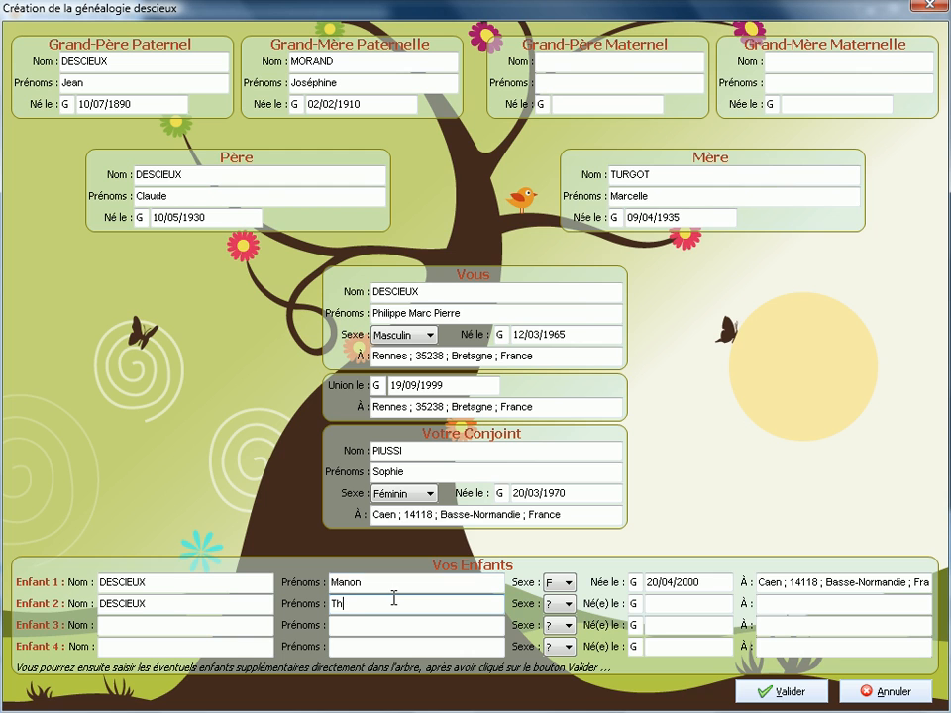
click(559, 603)
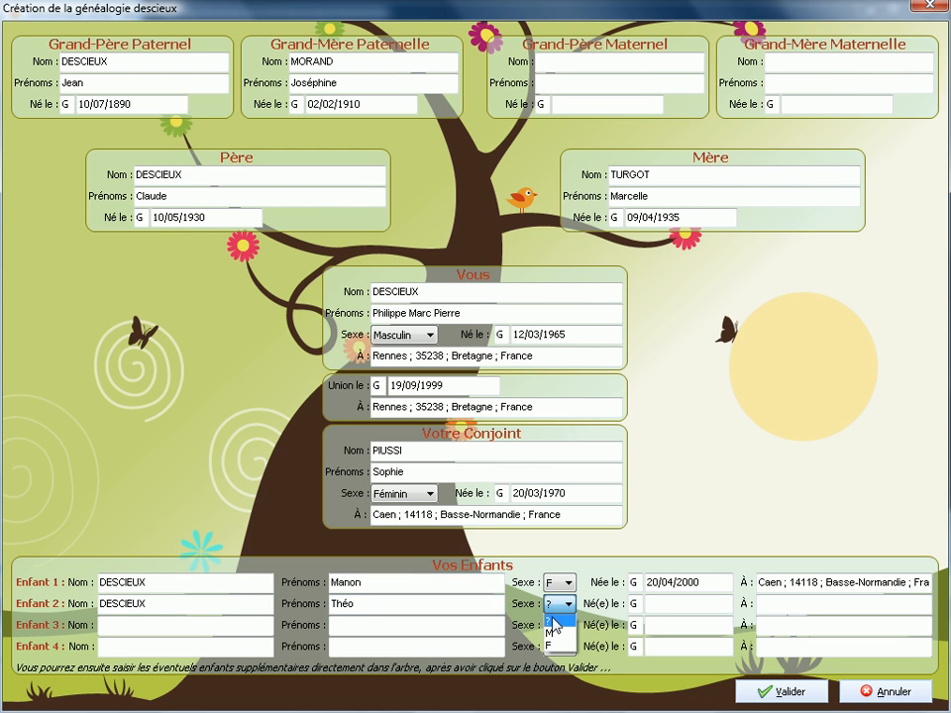
click(557, 644)
click(674, 607)
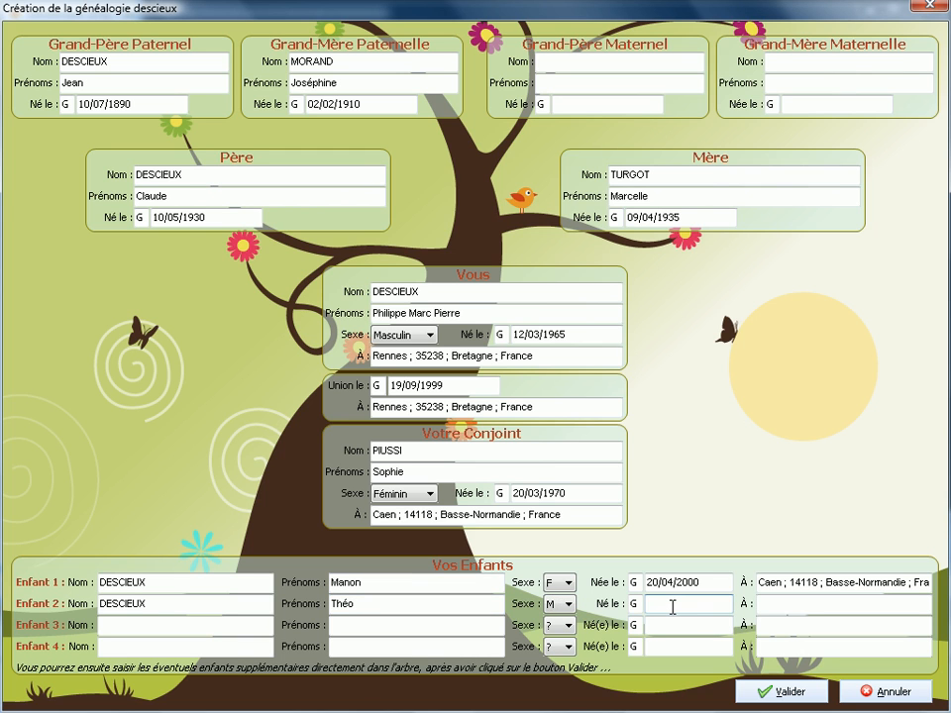
text(15032001)
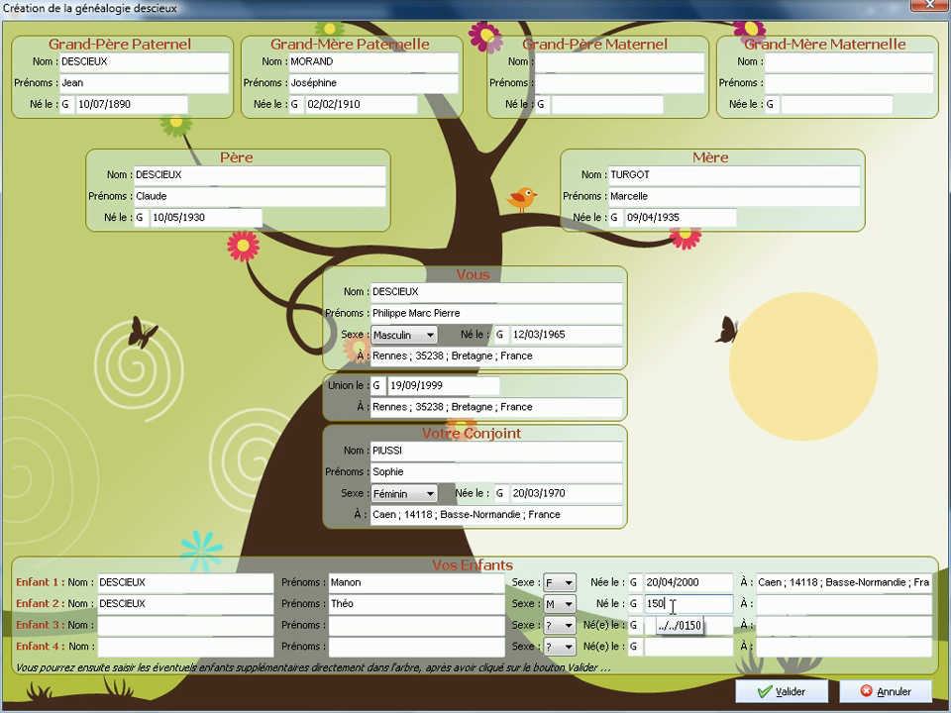
click(783, 603)
text(Paris)
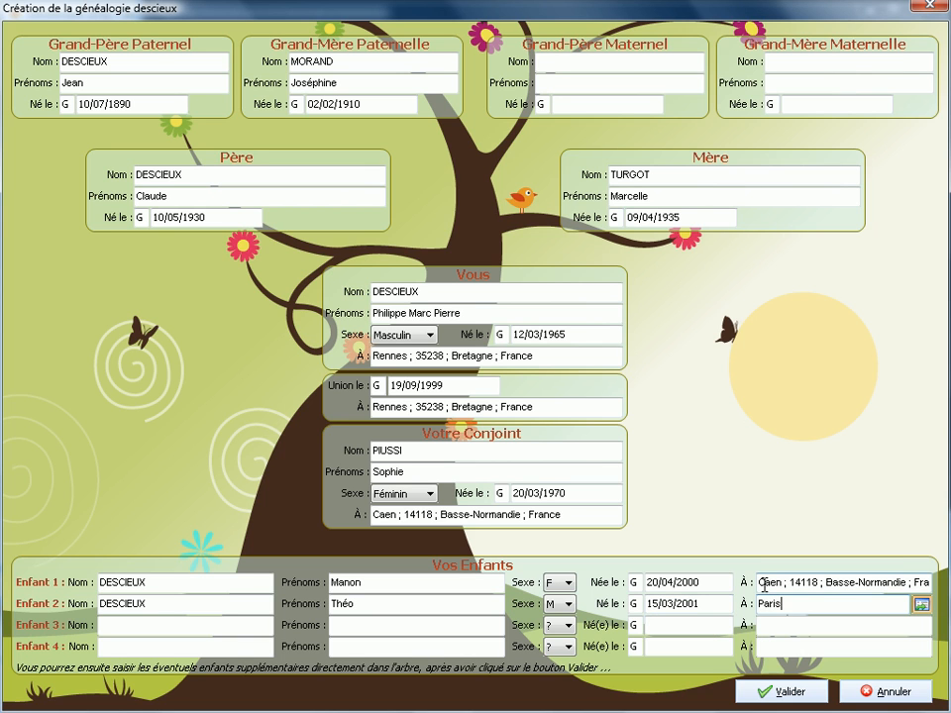
text( 1)
key(BackSpace)
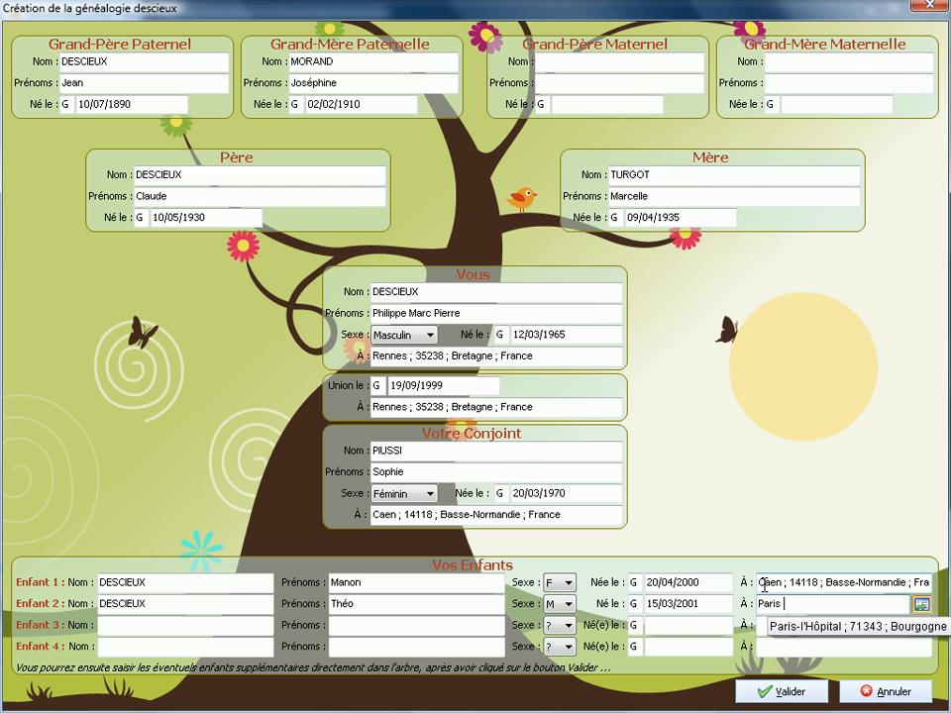
text(Xiv)
key(Return)
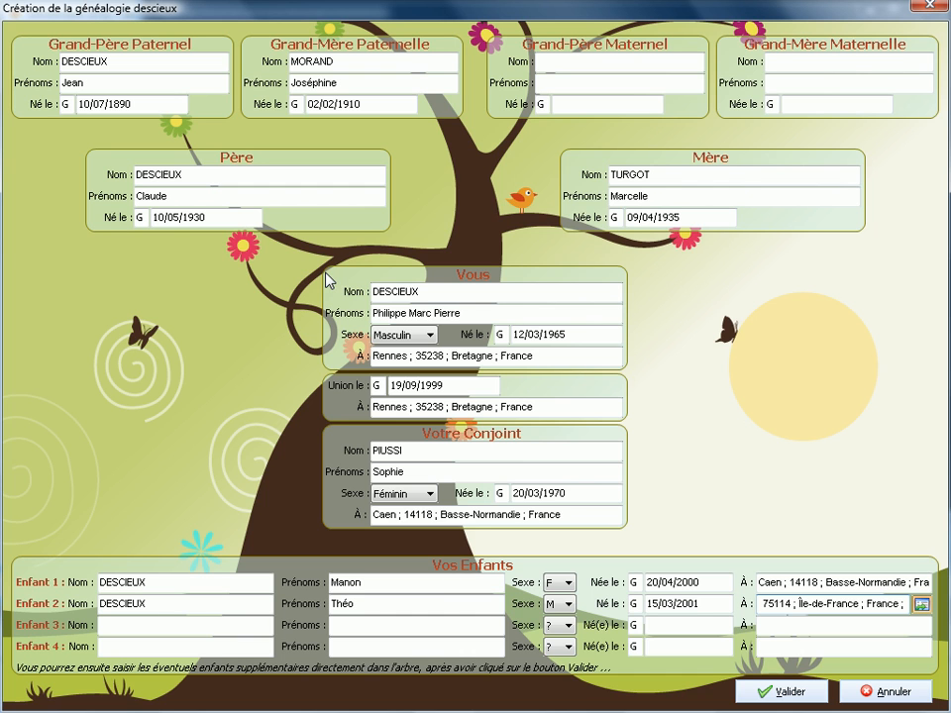
click(772, 691)
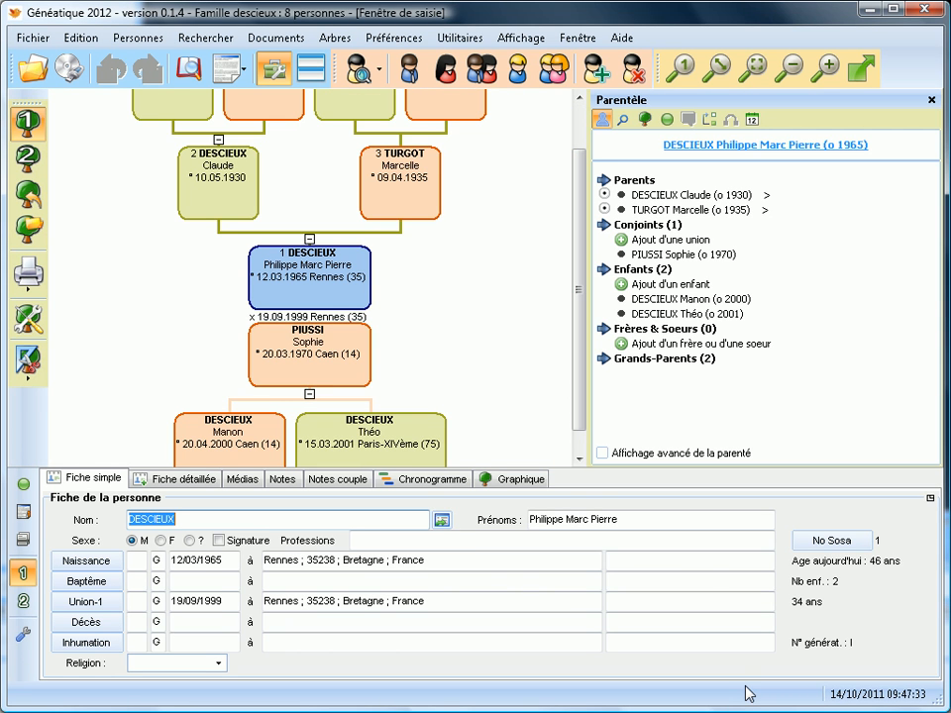
Review grandparents and children, then narrow the Parentèle panel to enlarge the tree.
scroll(582, 280, down, 2)
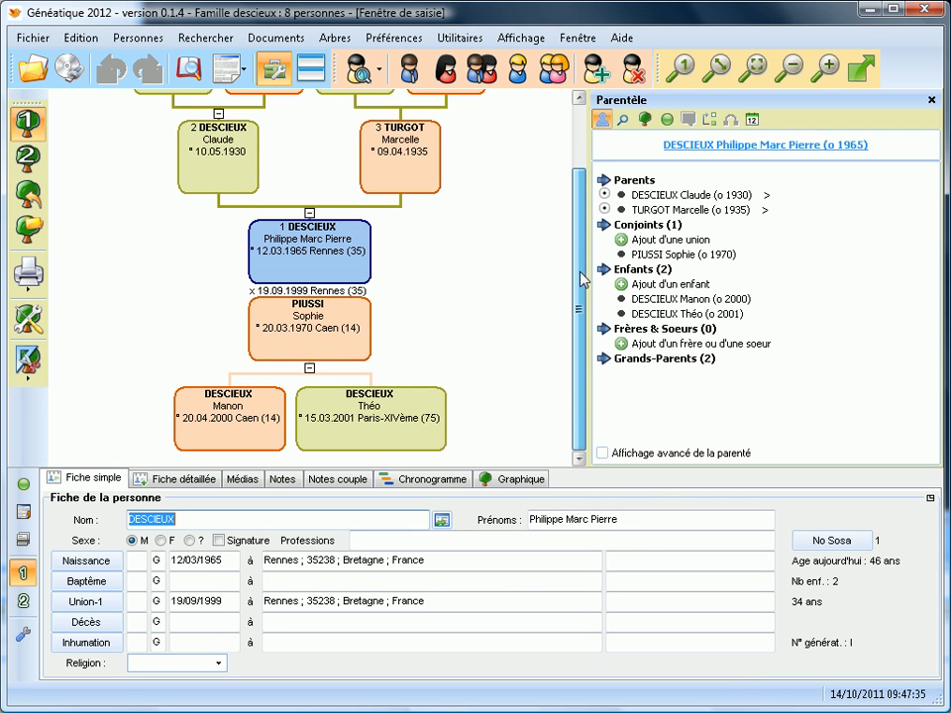
drag(582, 280, 585, 146)
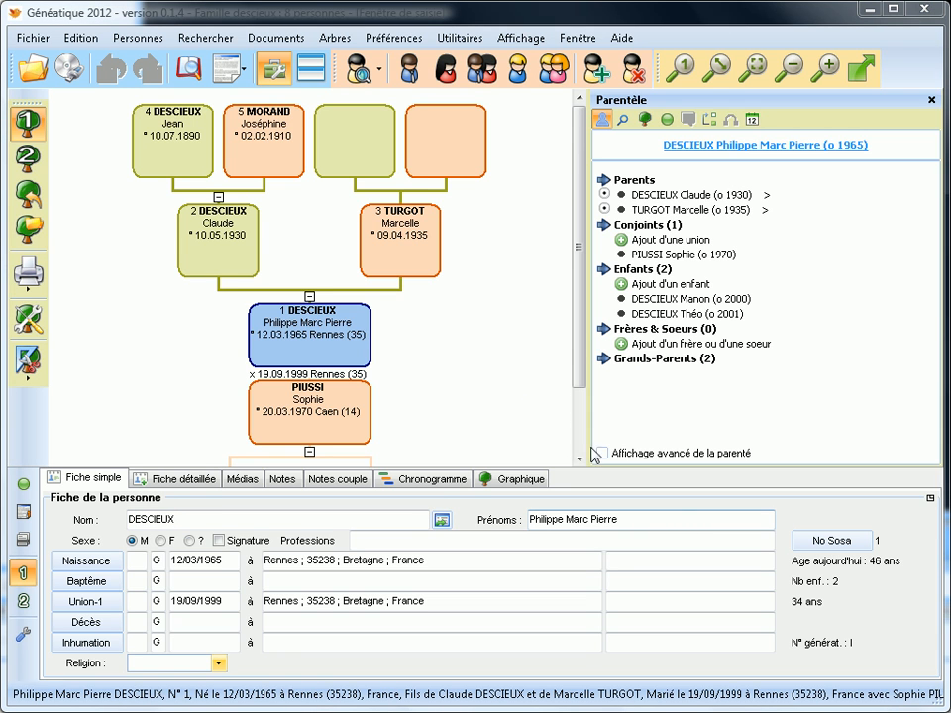
mouse_move(191, 160)
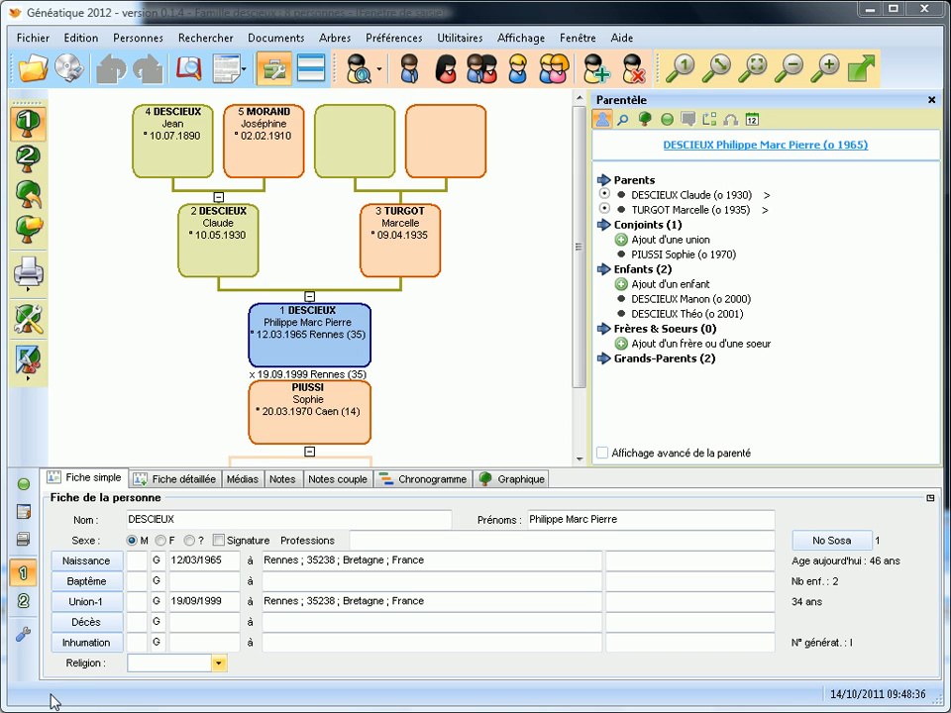
click(576, 339)
scroll(579, 357, down, 1)
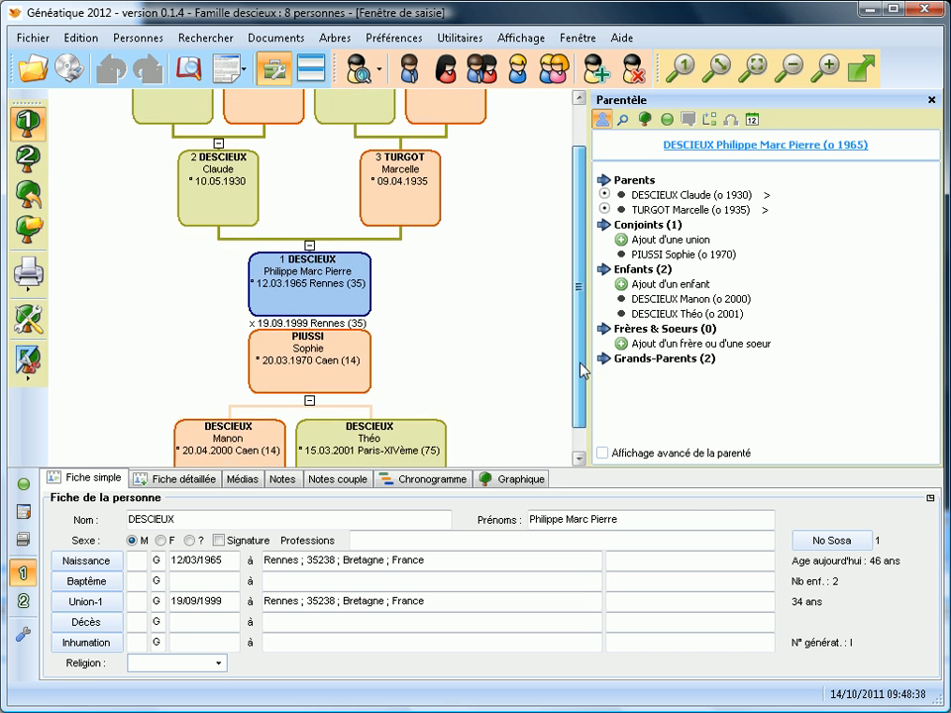
scroll(582, 369, up, 1)
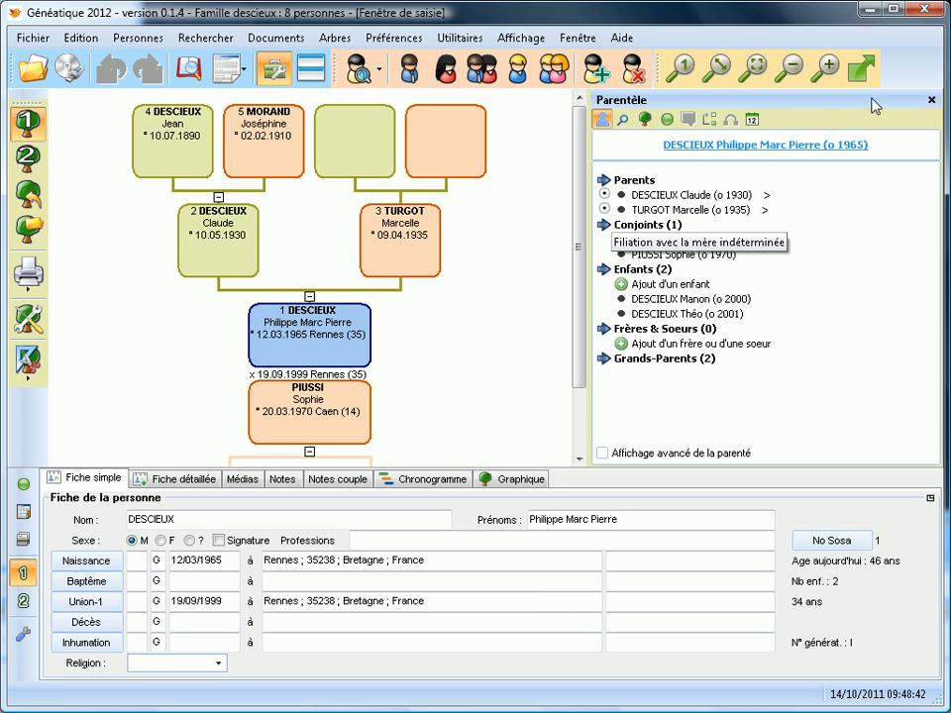
drag(588, 253, 709, 248)
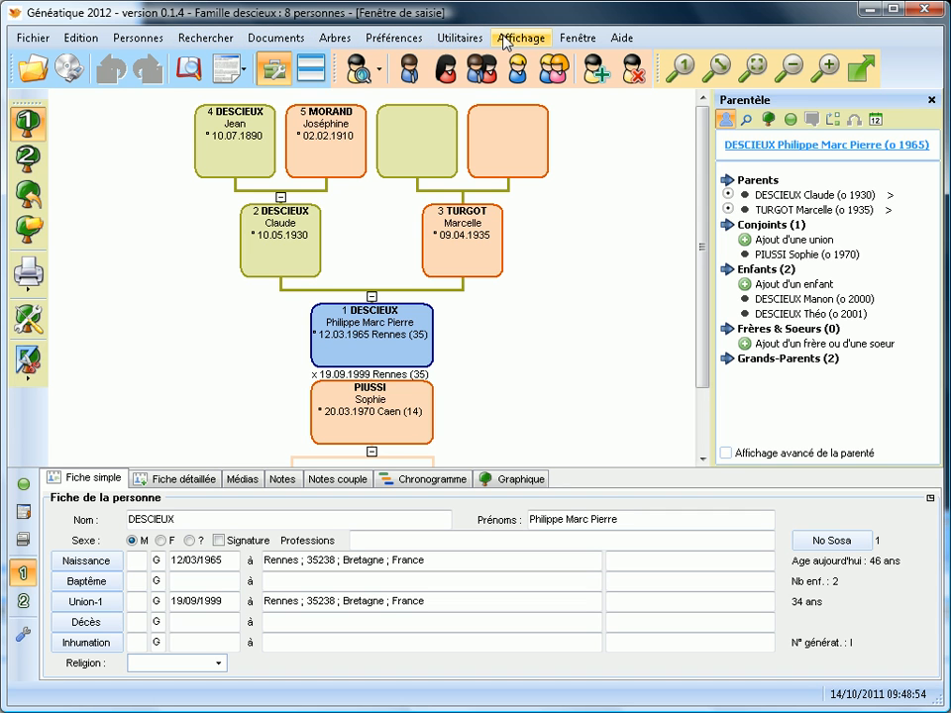
click(628, 41)
mouse_move(459, 44)
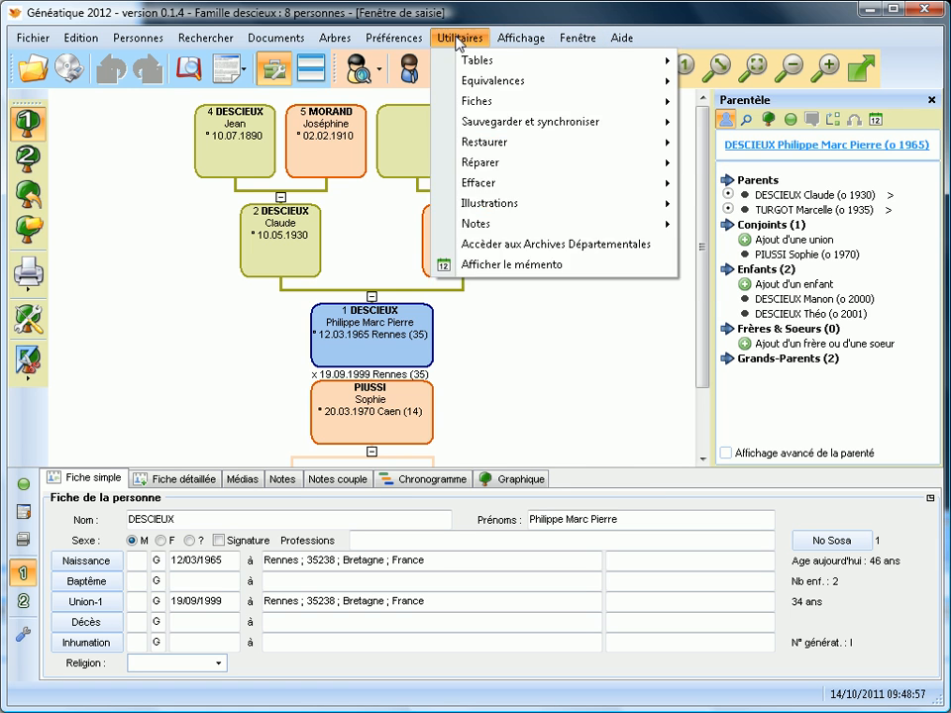
mouse_move(287, 42)
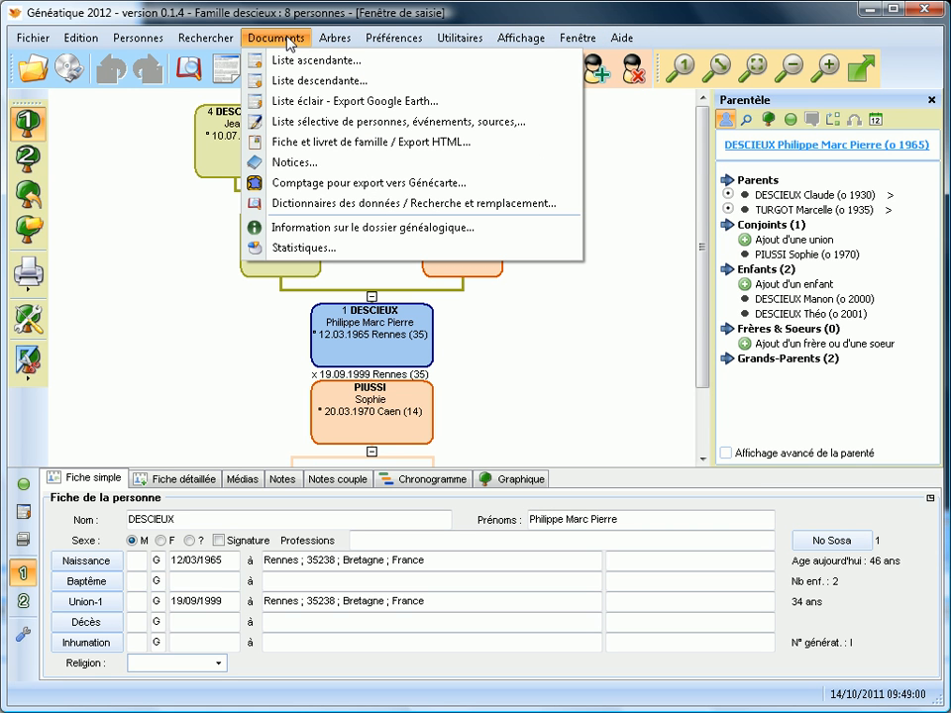
click(129, 136)
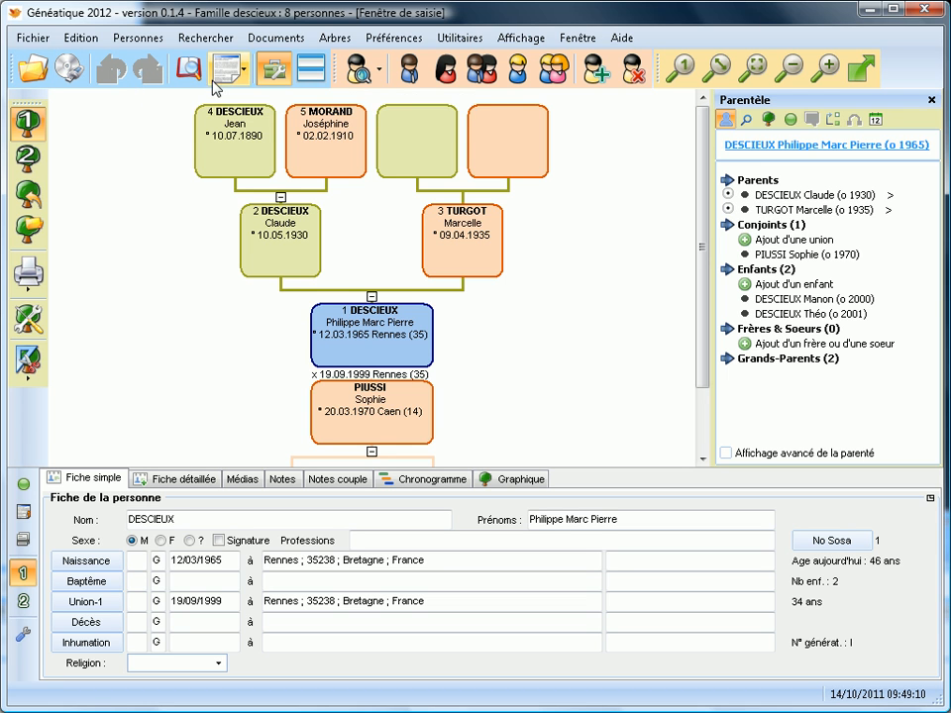
click(227, 82)
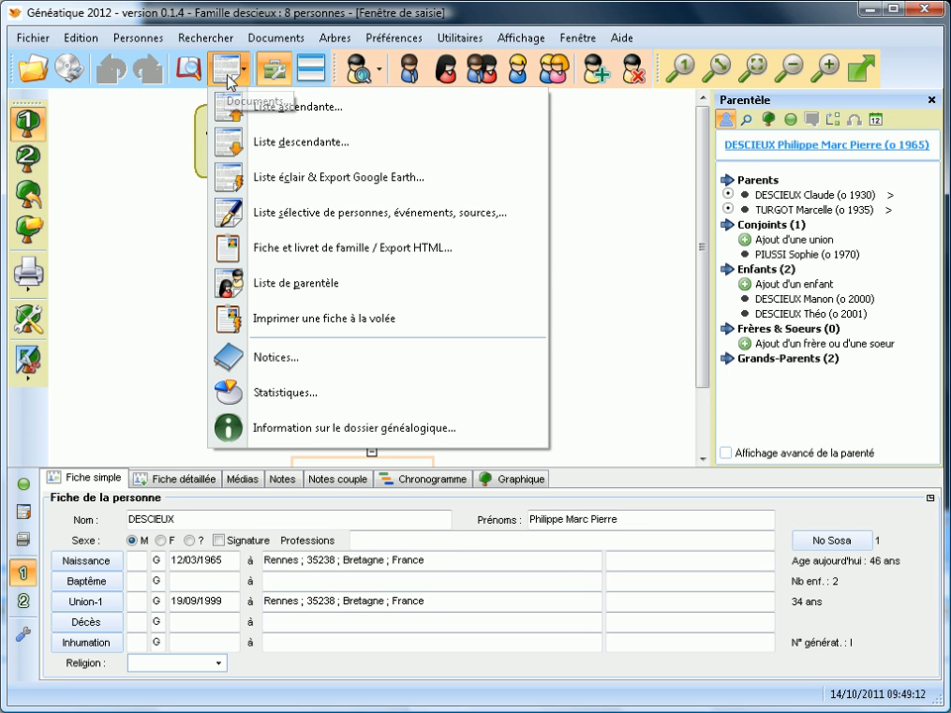
click(224, 81)
click(274, 71)
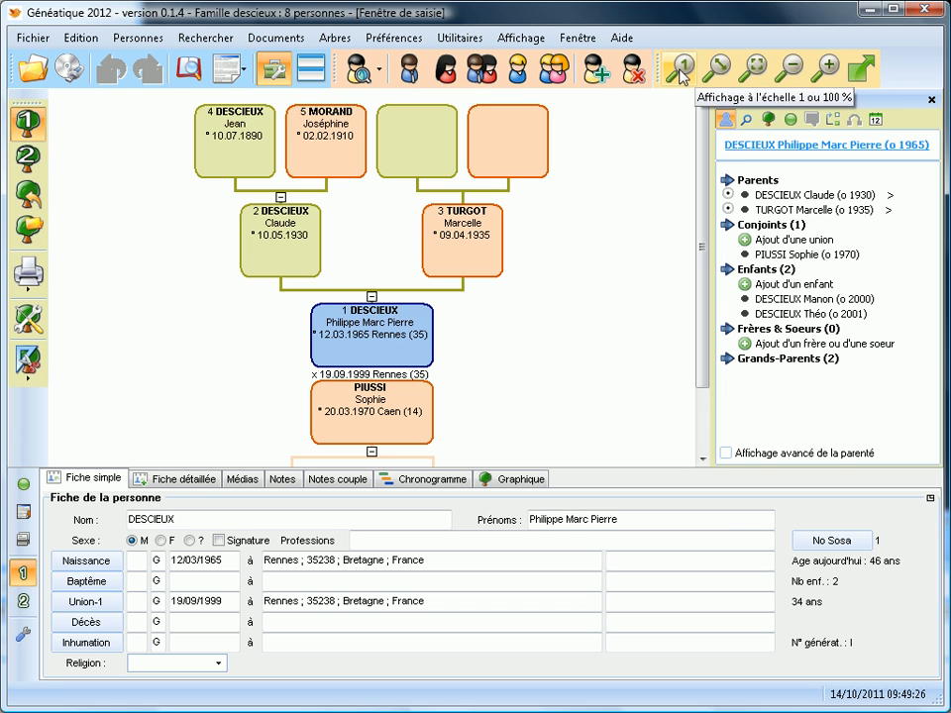
Zoom in, zoom back out, then fit the whole three-generation tree in view.
click(816, 68)
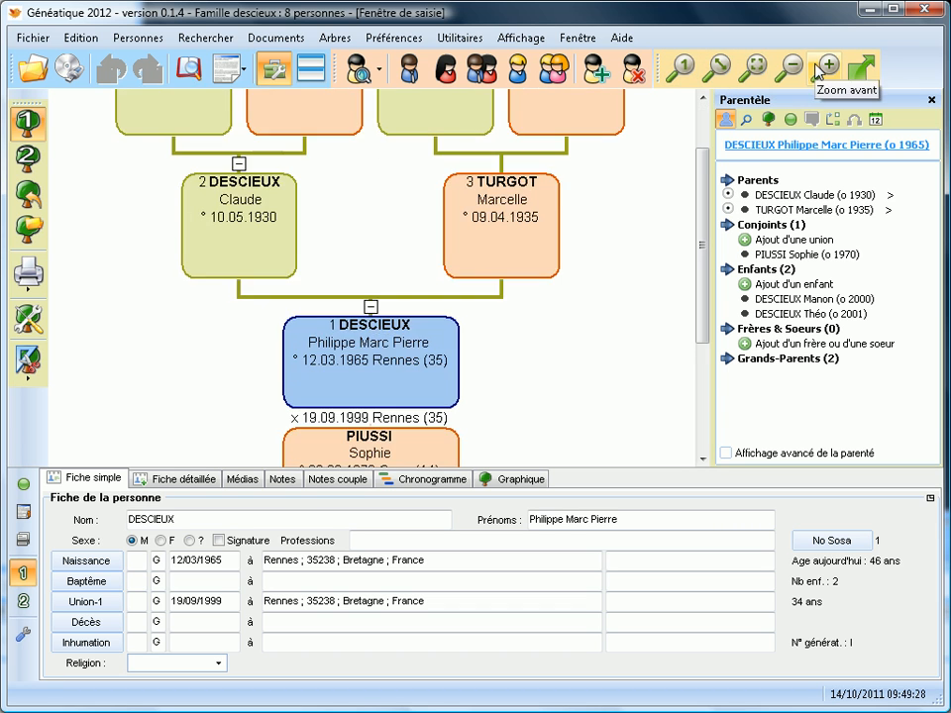
click(793, 67)
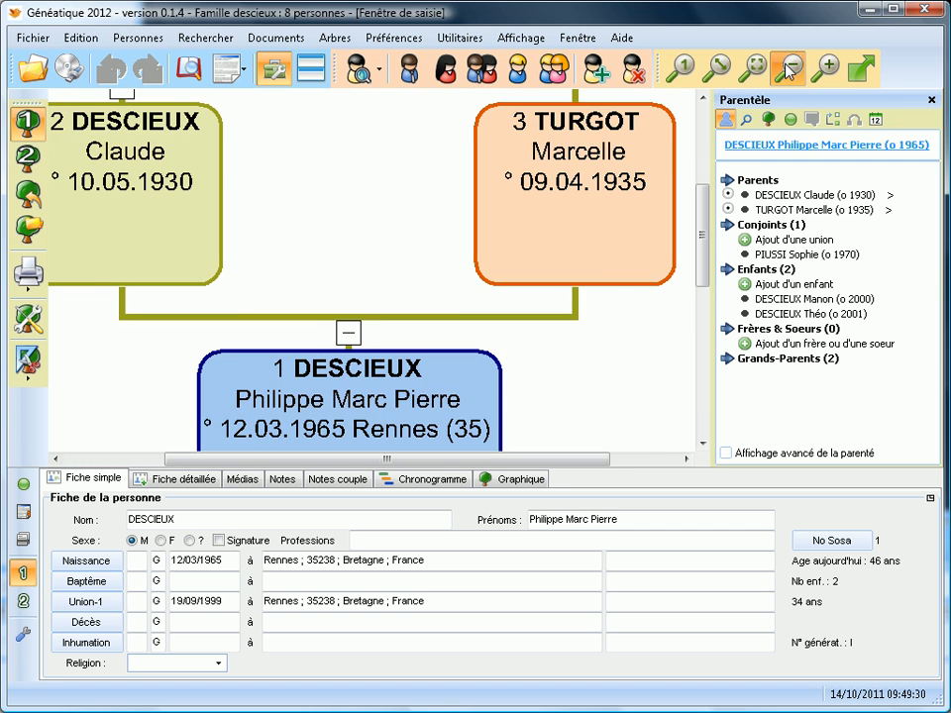
click(720, 71)
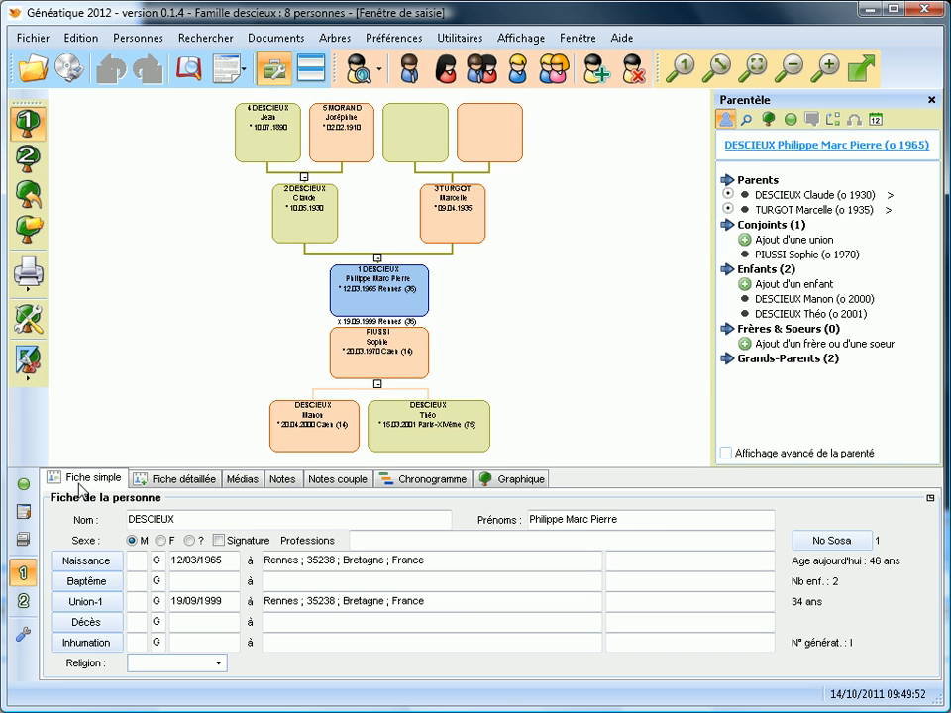
Show the main person's detailed record with the birth event details.
click(165, 479)
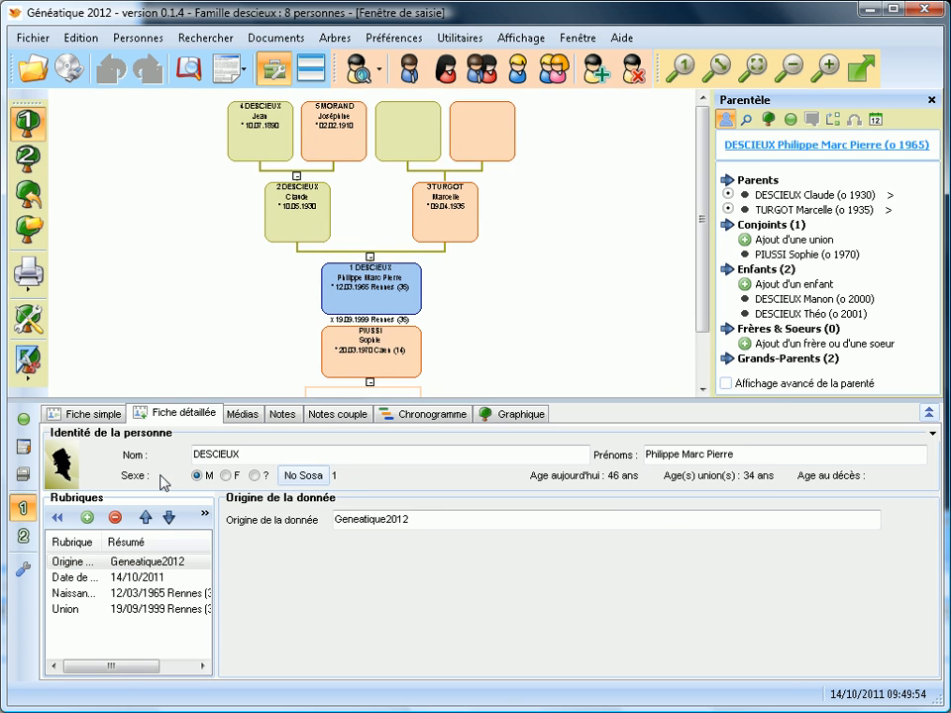
drag(215, 543, 270, 542)
click(117, 593)
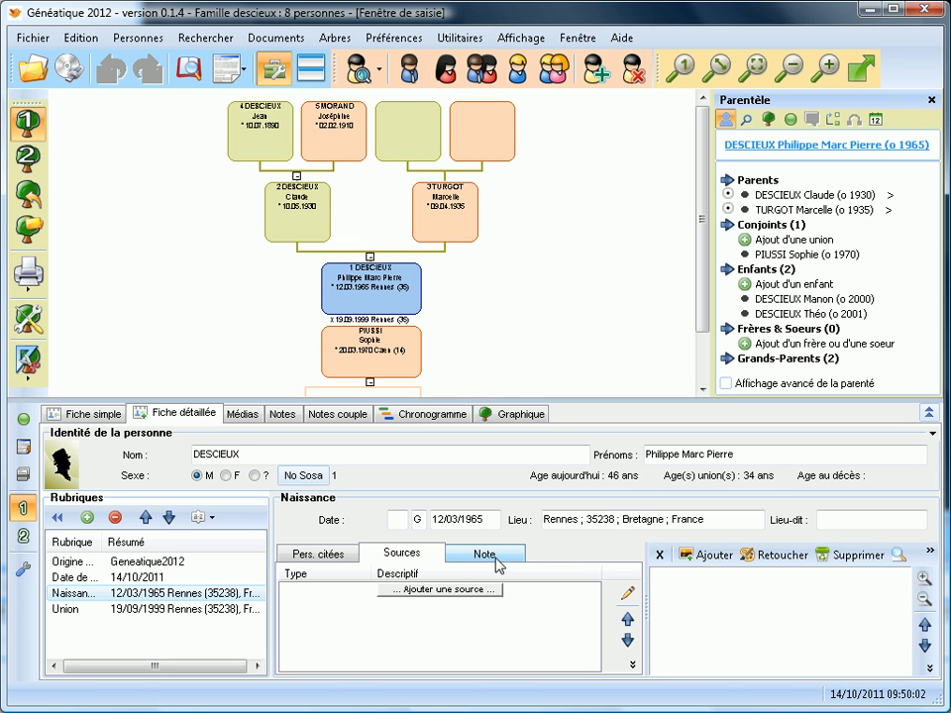
Browse Médias, Notes, Notes couple and Chronogramme, then show the tree alone in Graphique.
click(242, 417)
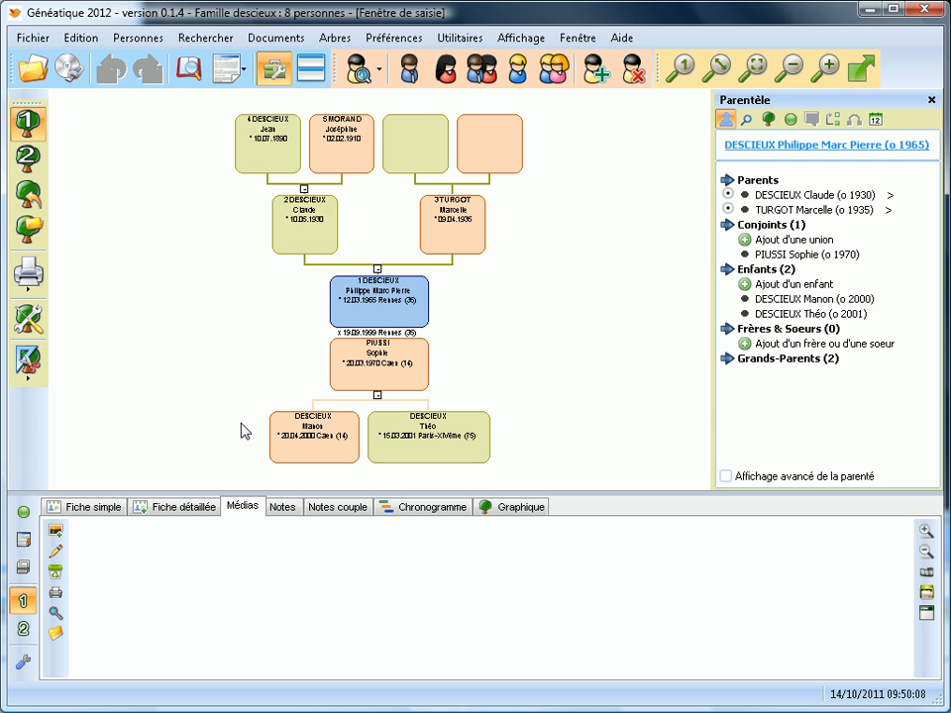
click(283, 506)
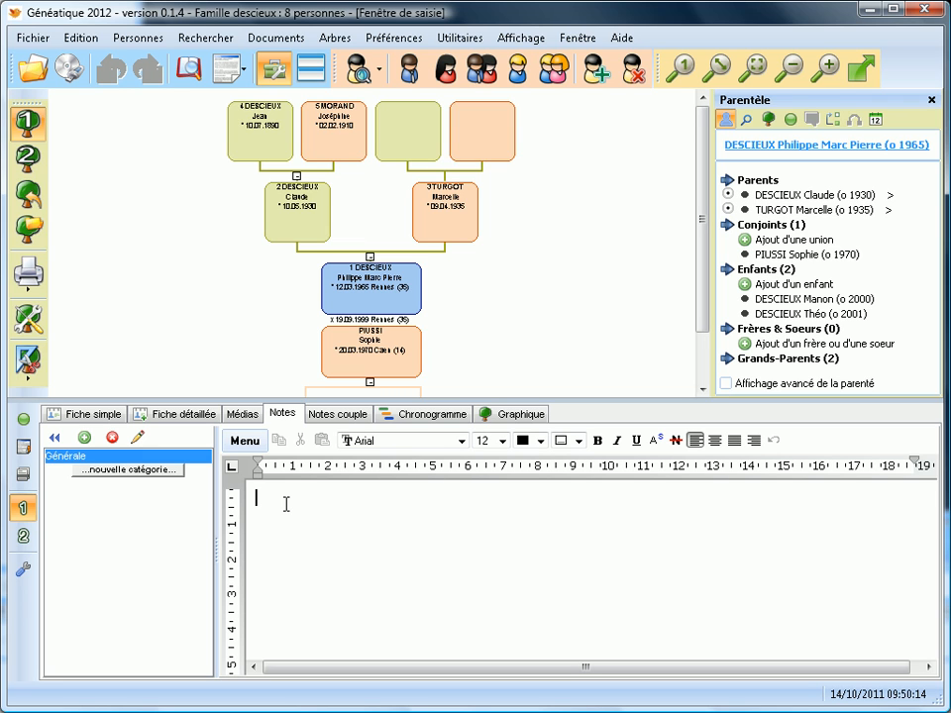
click(359, 416)
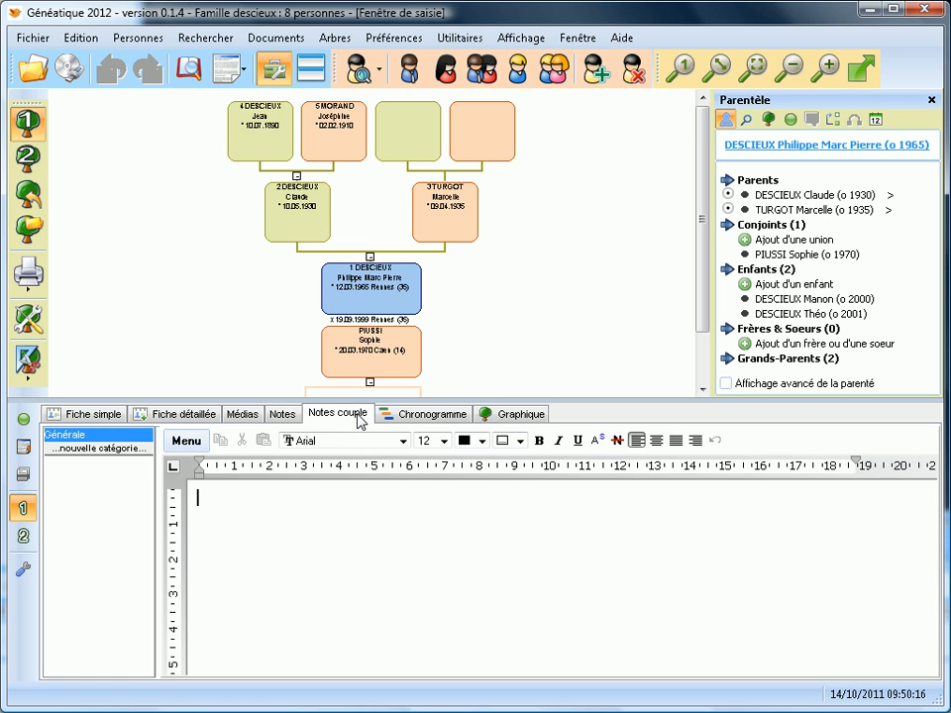
click(386, 417)
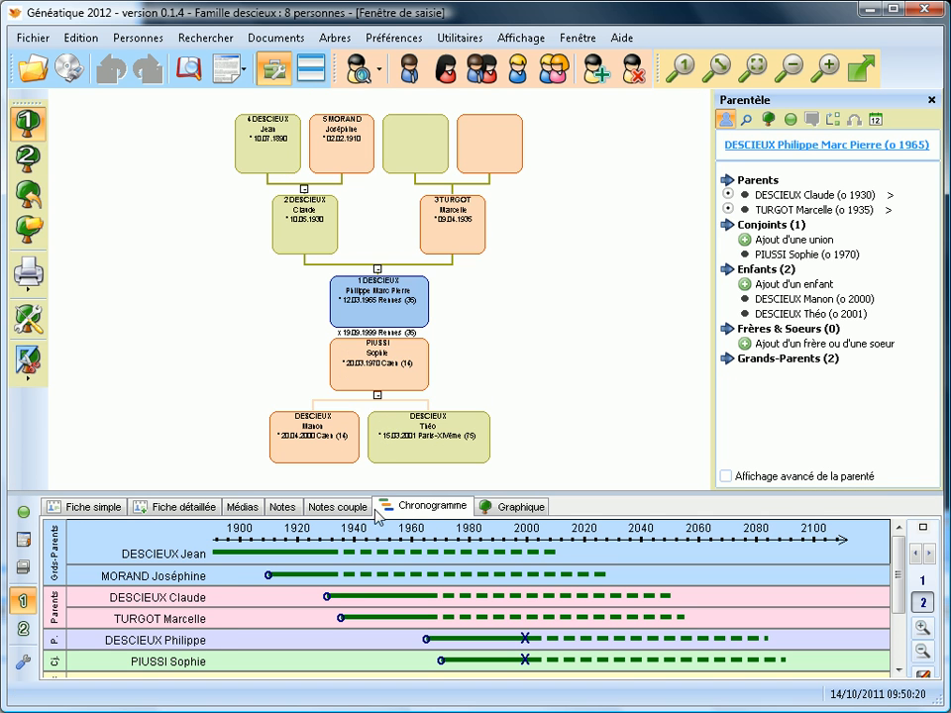
scroll(897, 562, down, 3)
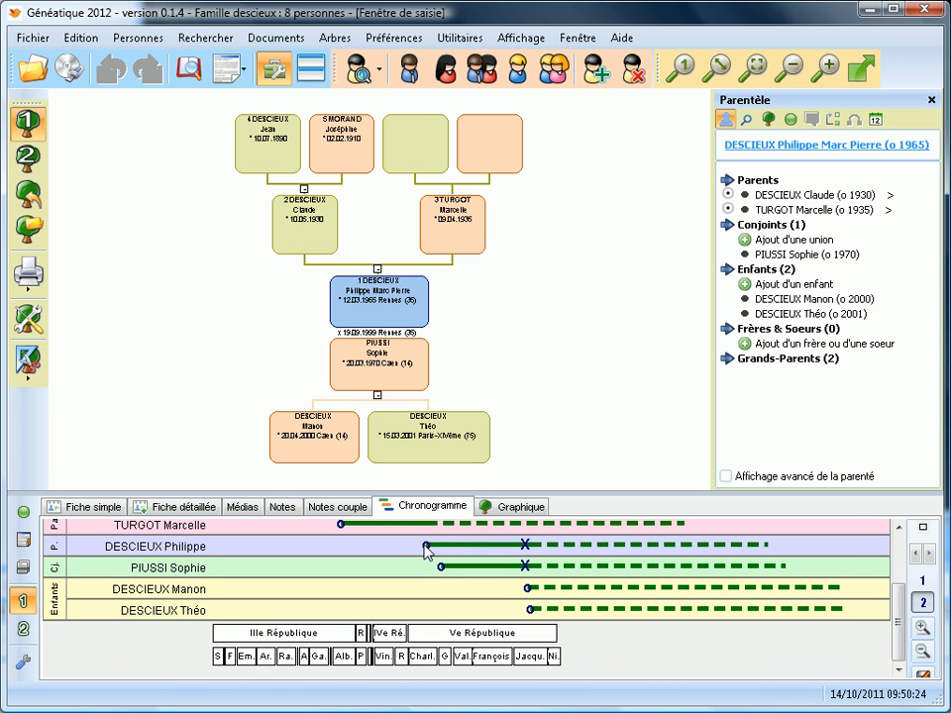
mouse_move(426, 545)
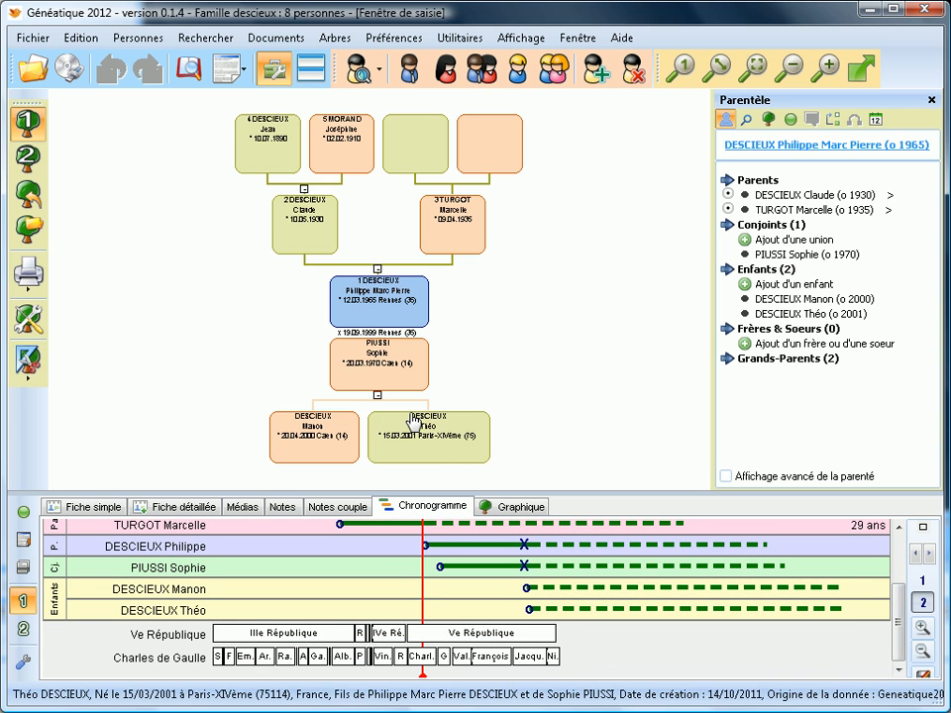
click(488, 509)
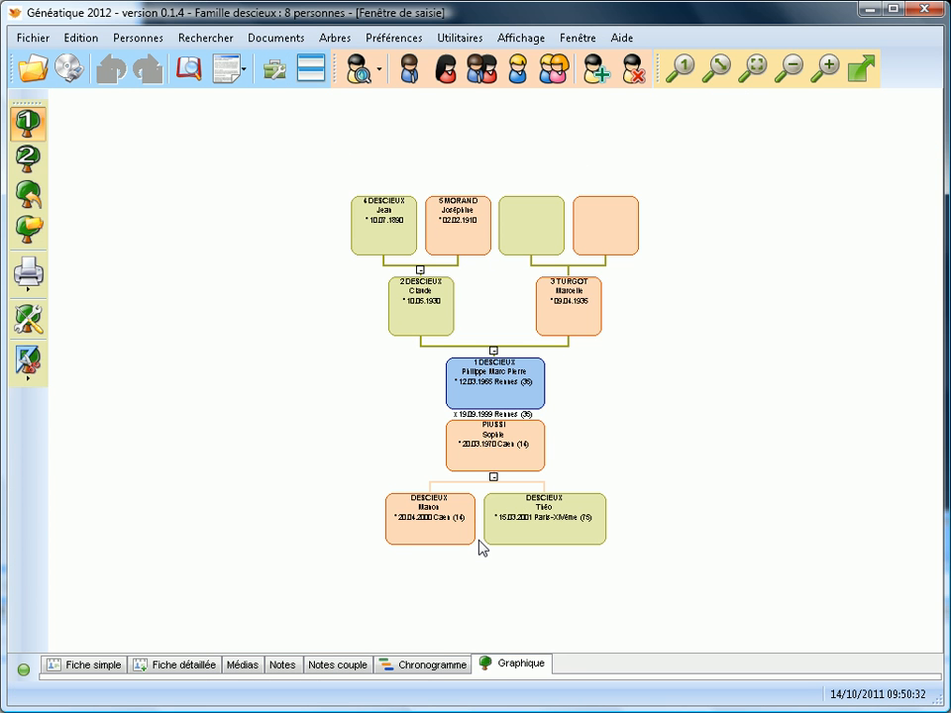
Switch to the simple record and select the father, then the mother, in the tree.
click(95, 666)
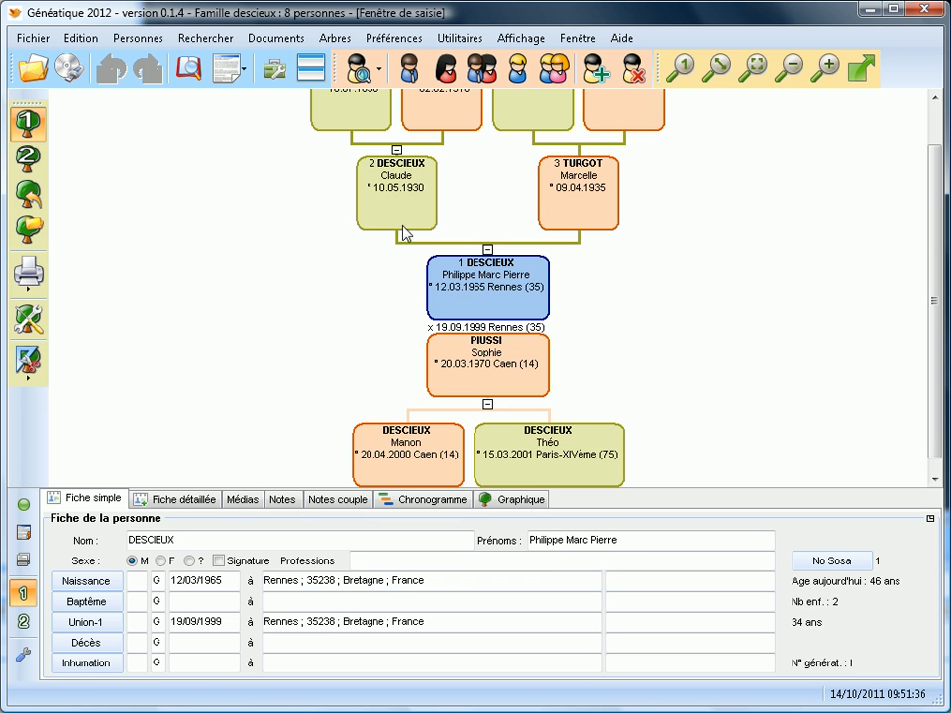
click(374, 205)
click(584, 246)
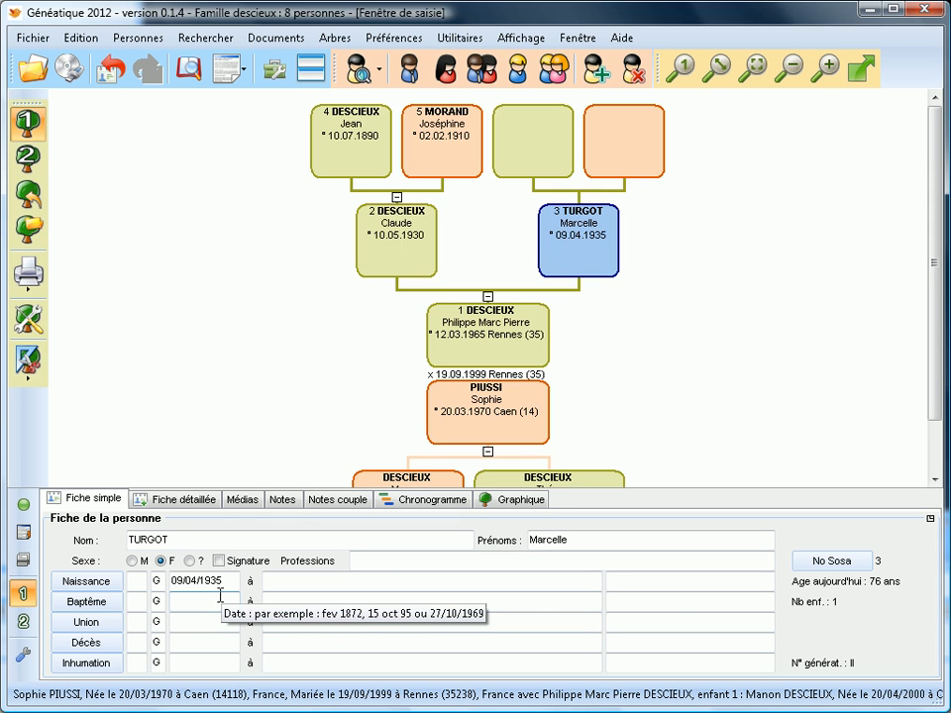
click(290, 583)
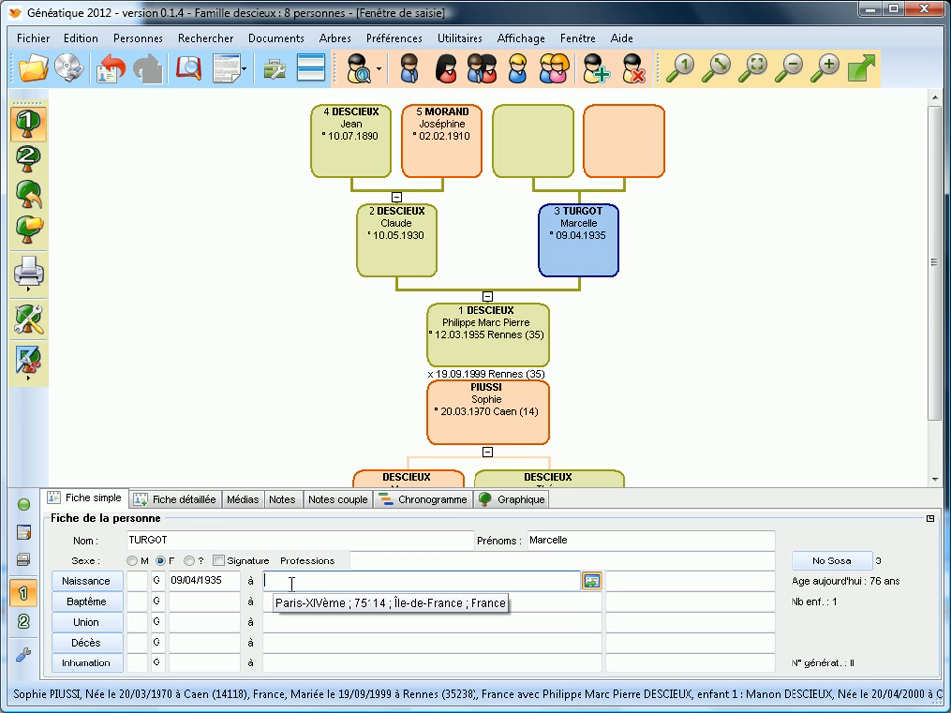
text(Cha)
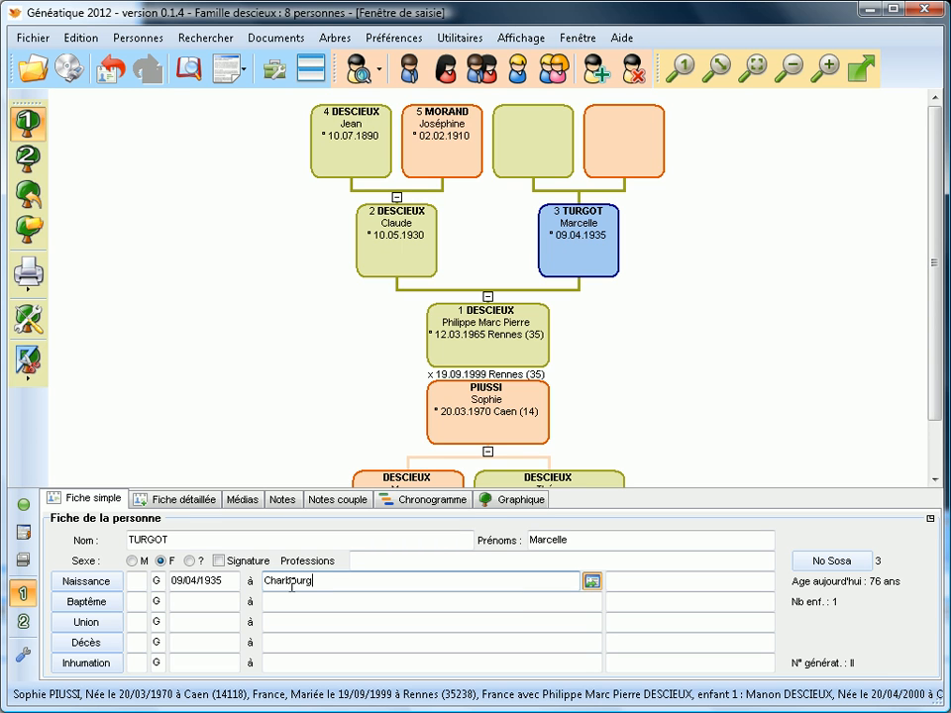
text(rbourg)
click(591, 580)
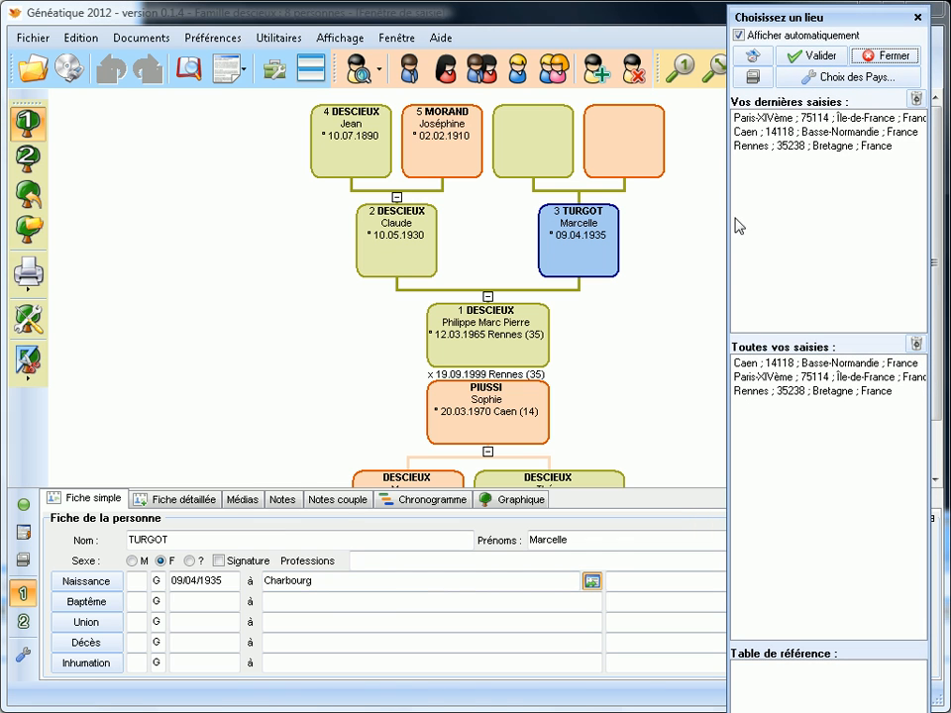
Correct the place to Cherbourg, add Belgique to the place countries, and pick Cherbourg-Octeville (50129, Basse-Normandie, France).
click(280, 580)
text(e)
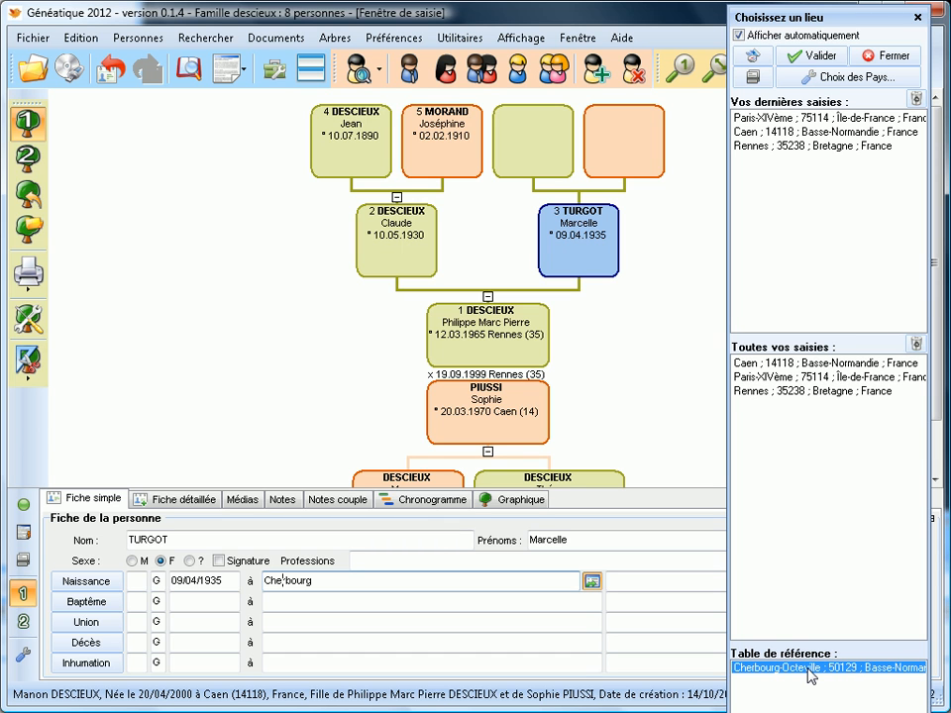
click(853, 79)
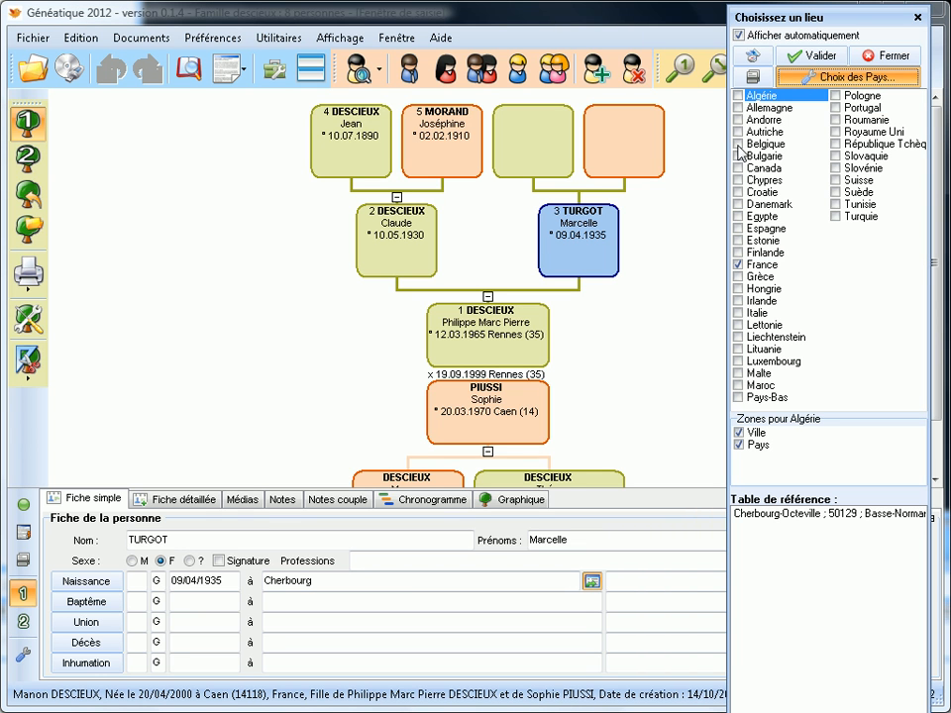
click(738, 144)
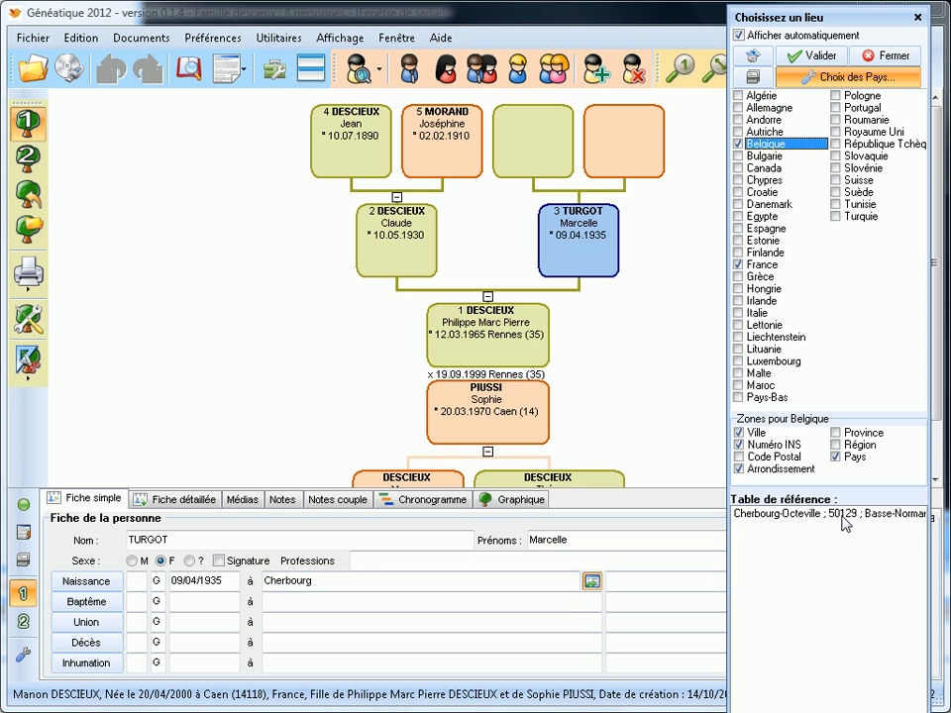
double_click(834, 513)
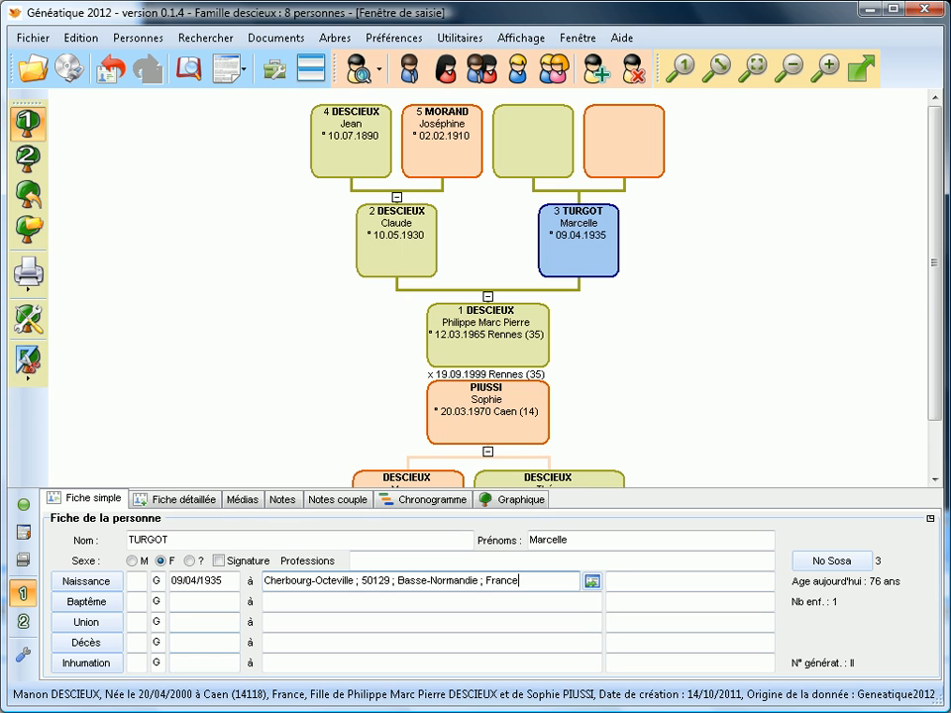
Validate Cherbourg-Octeville, reselect Marcelle's box to refresh it, and show her Parentèle list.
key(Tab)
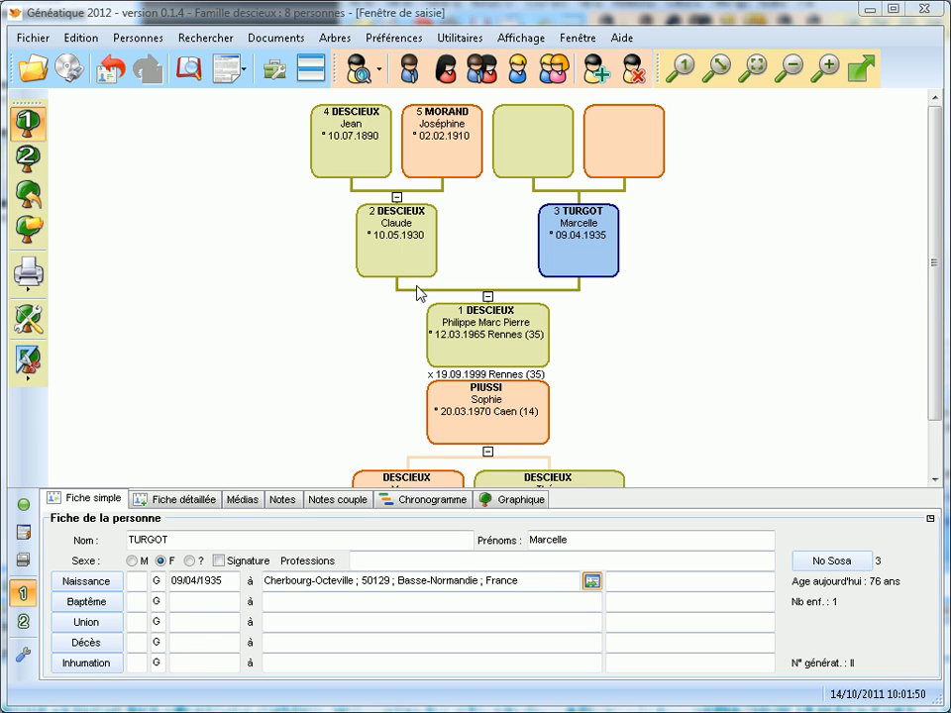
click(401, 258)
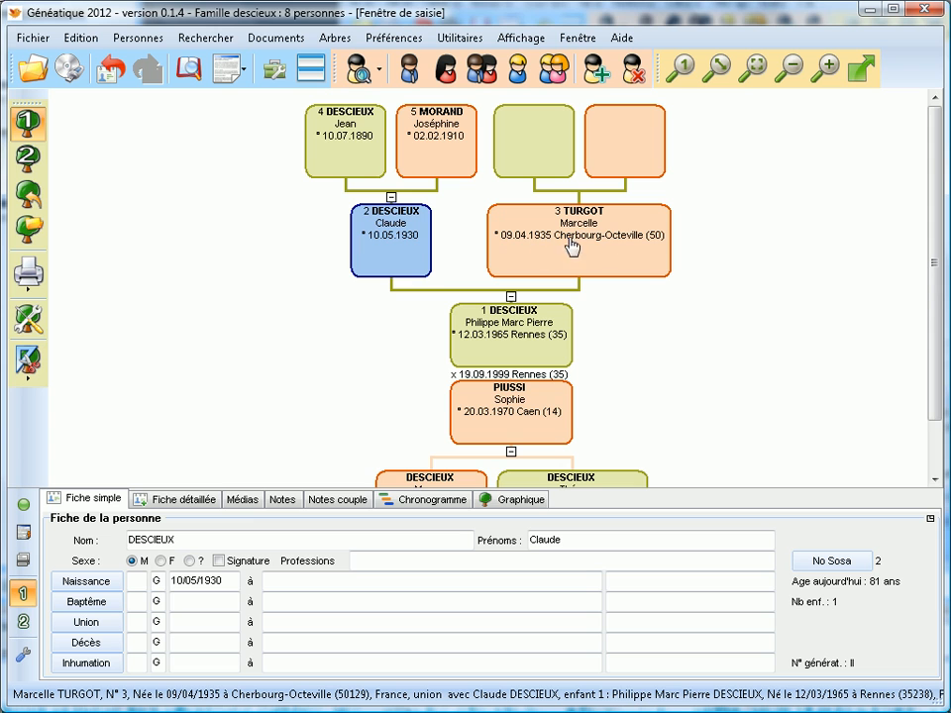
click(651, 246)
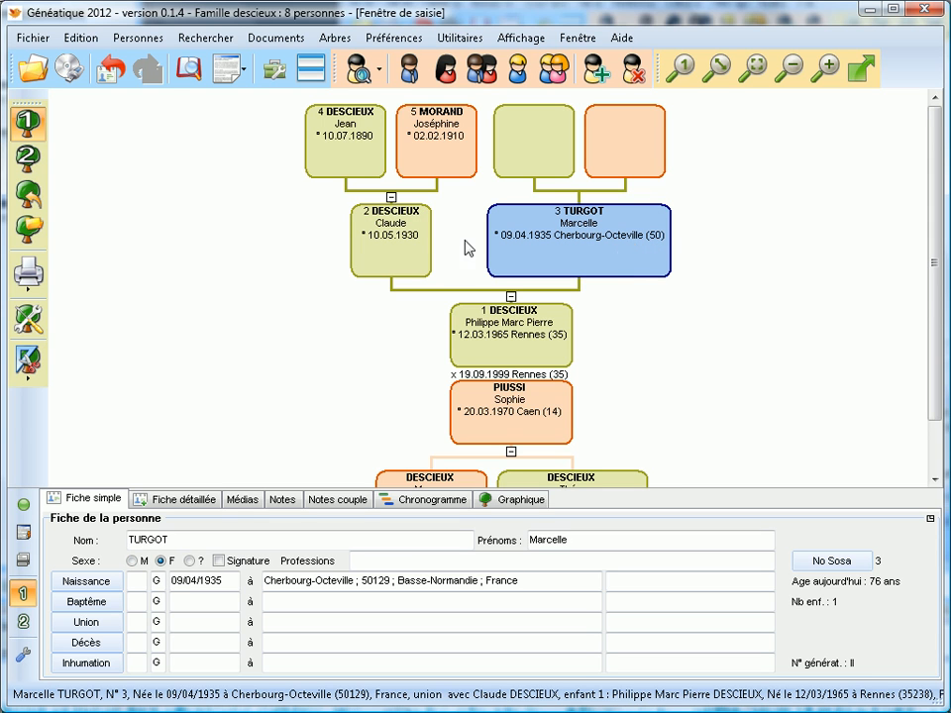
click(269, 78)
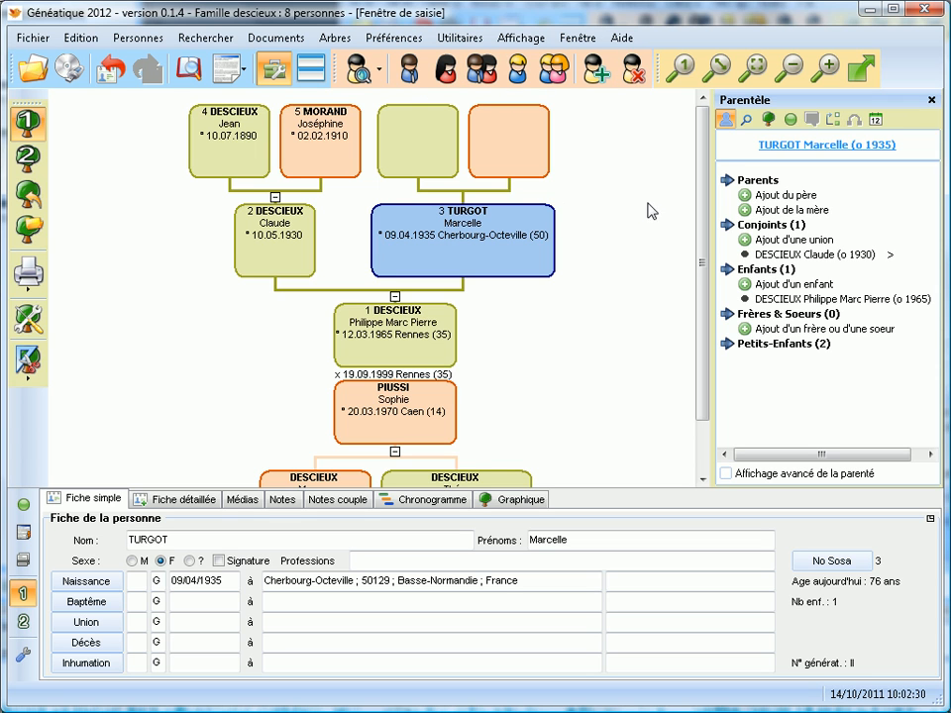
click(420, 158)
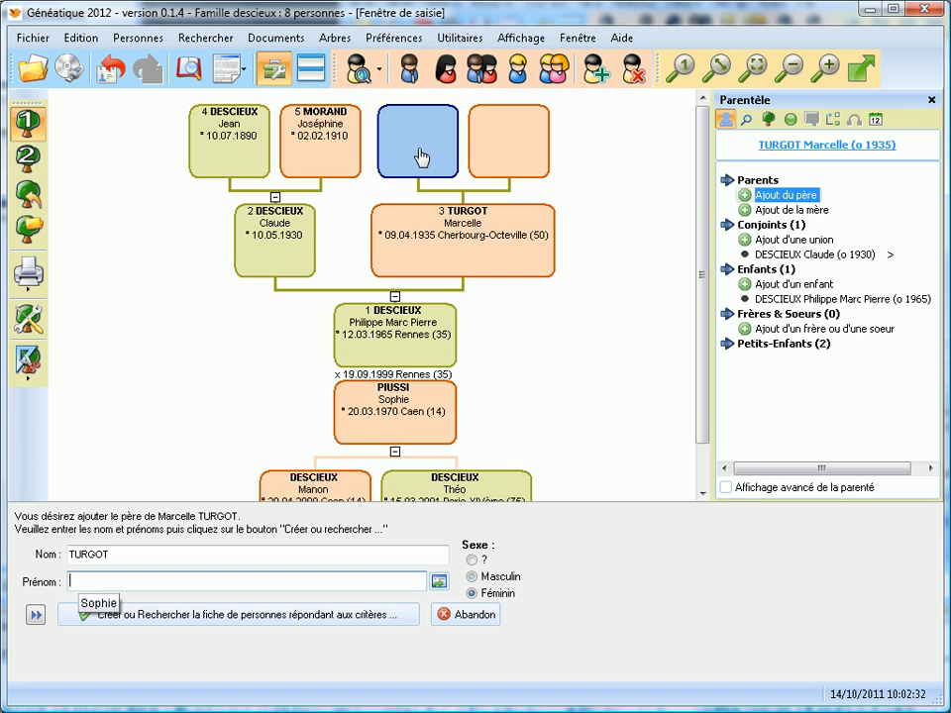
text(Paul)
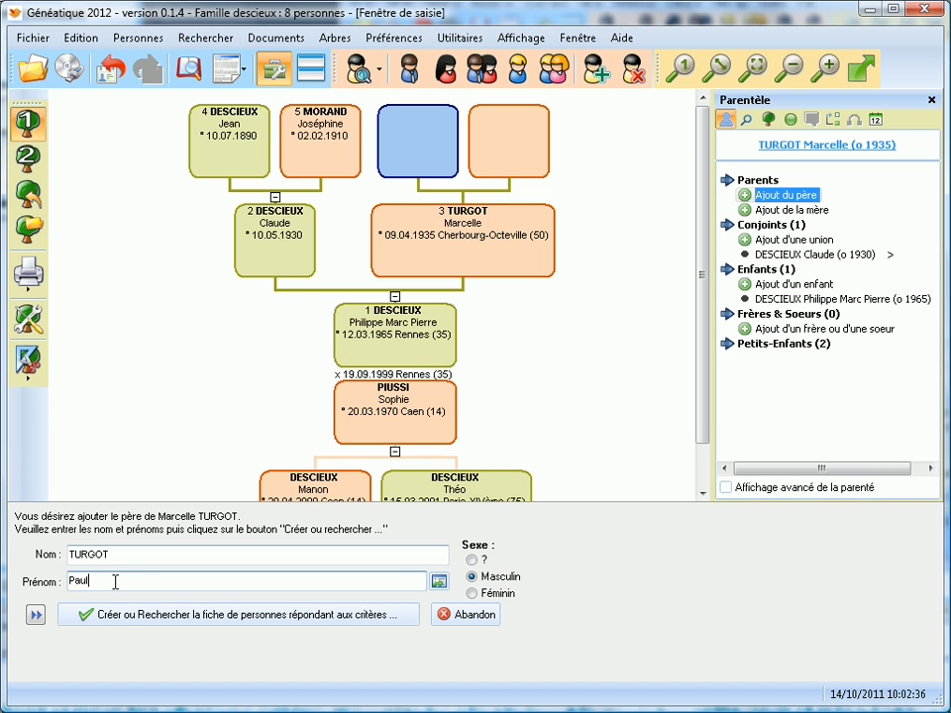
click(121, 616)
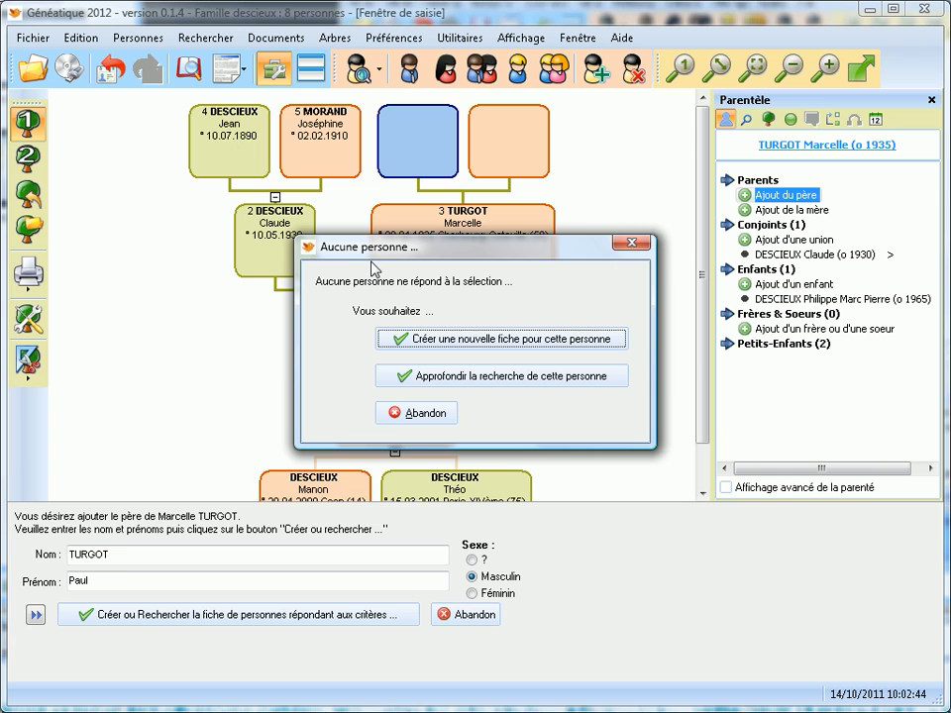
click(412, 338)
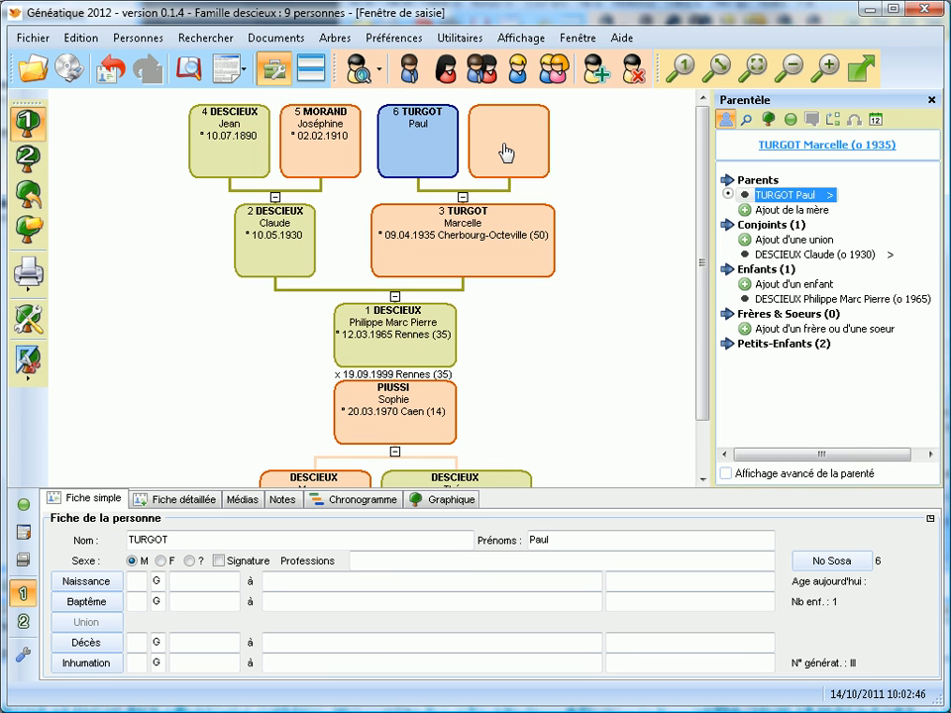
click(505, 151)
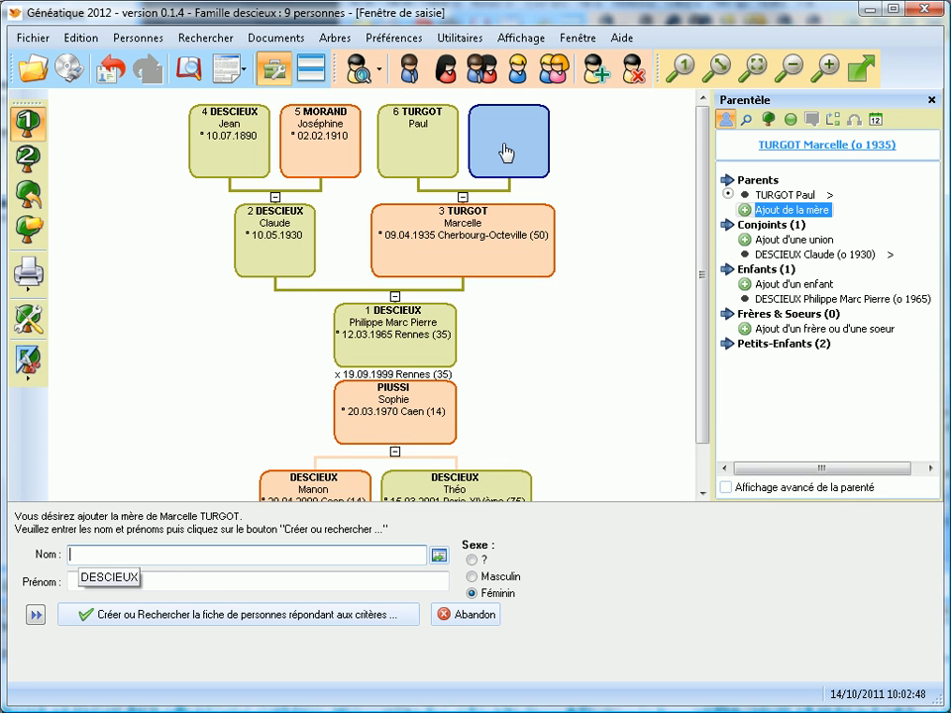
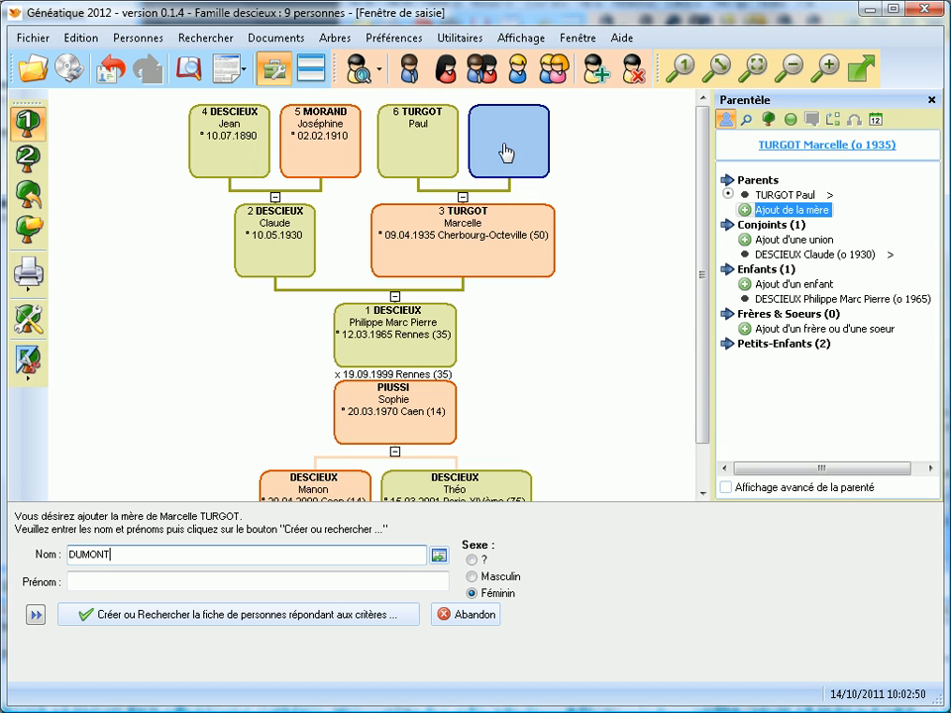
key(Tab)
key(Return)
key(Return)
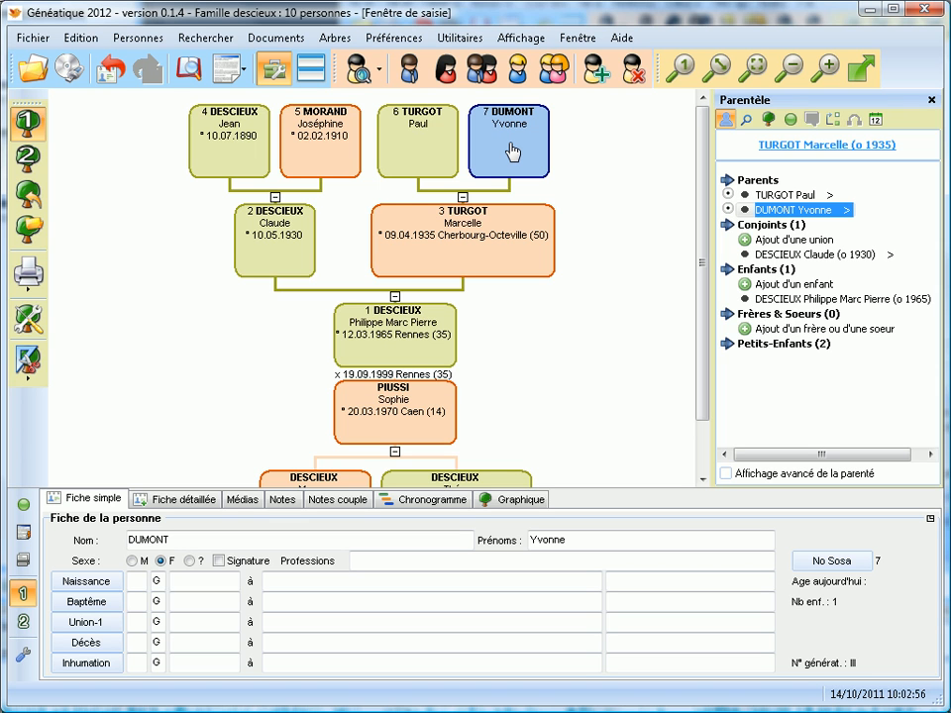
click(480, 237)
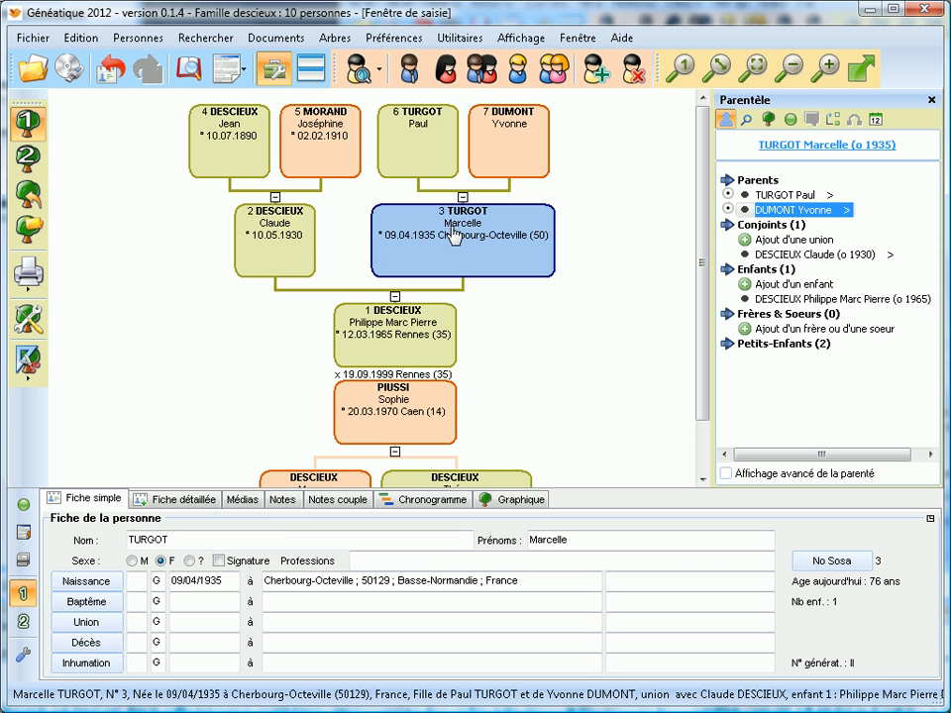
click(728, 195)
click(728, 209)
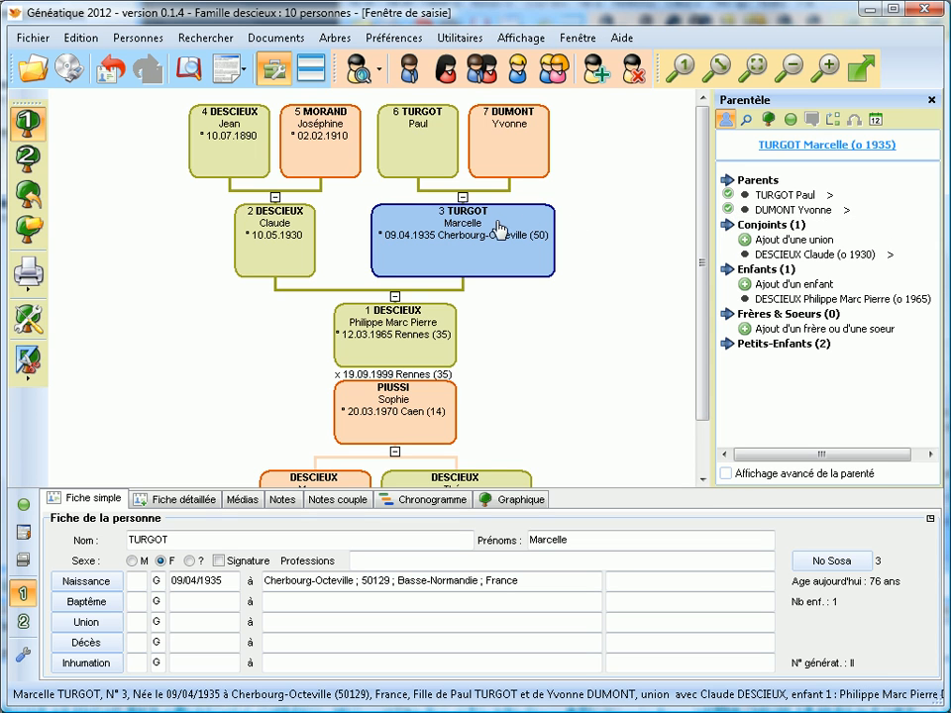
scroll(492, 226, down, 1)
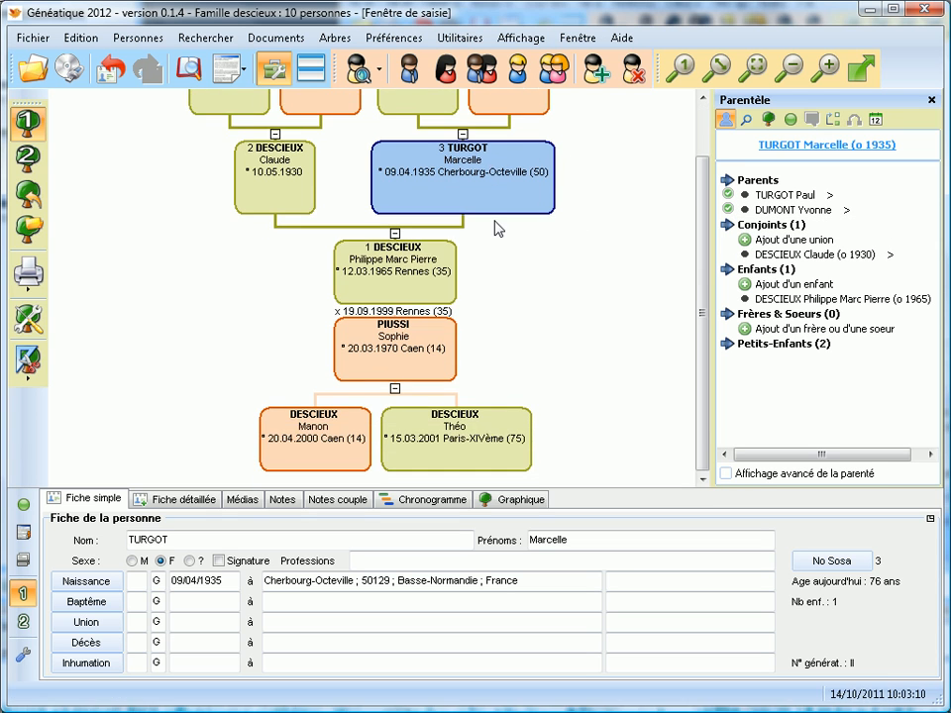
scroll(490, 235, up, 1)
scroll(481, 245, down, 1)
click(388, 281)
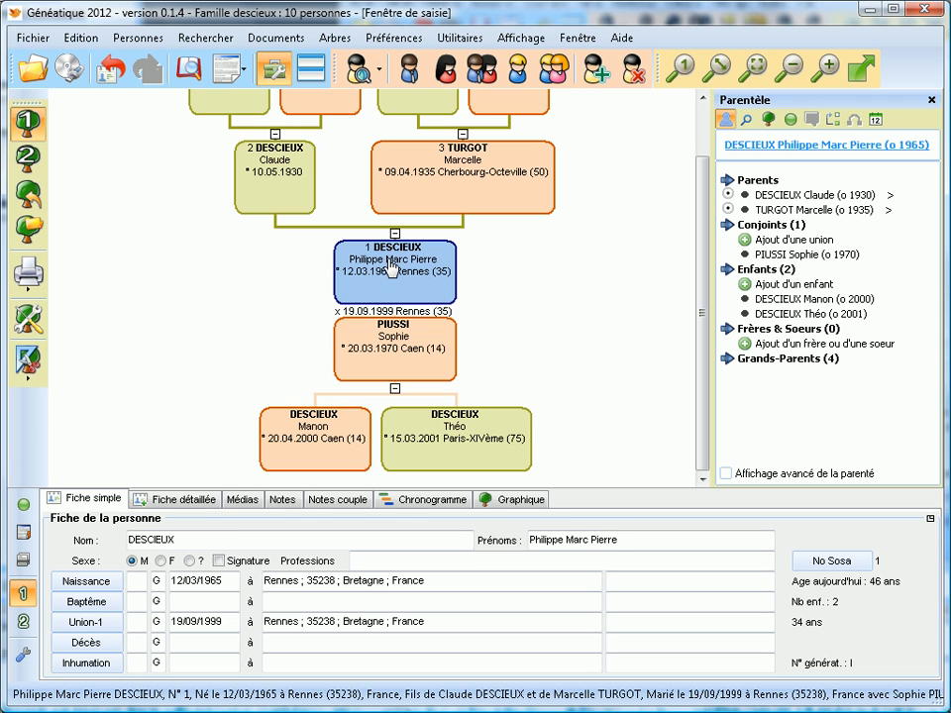
click(777, 243)
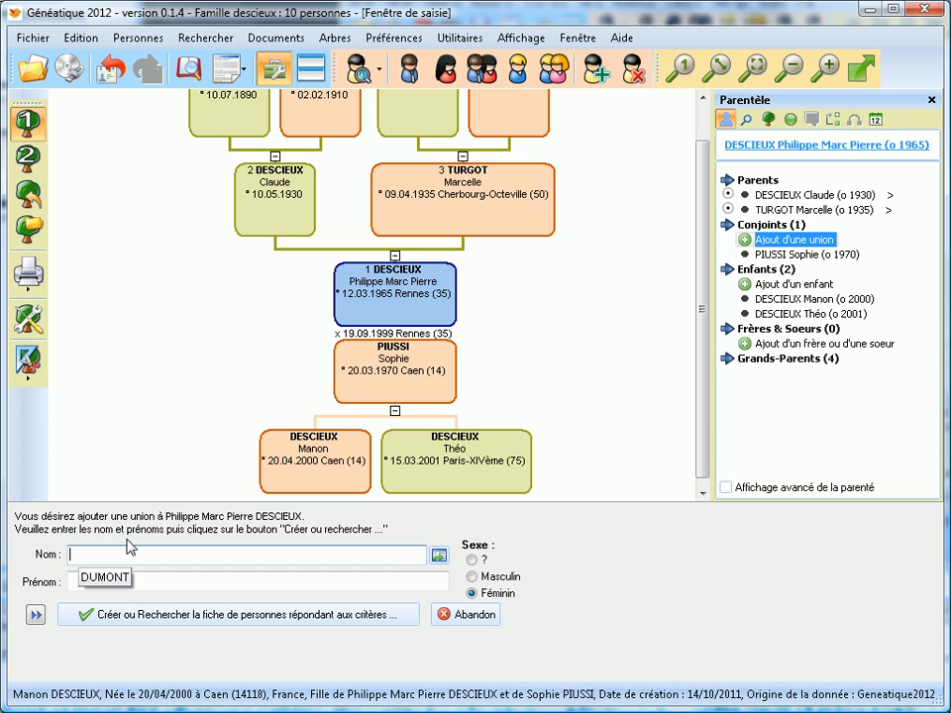
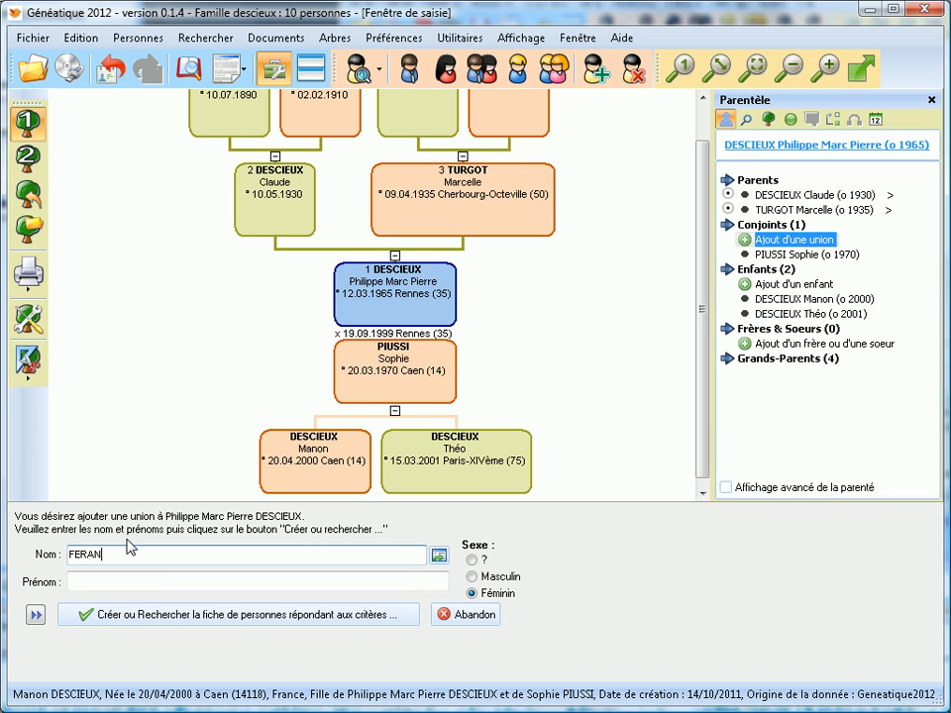
key(Tab)
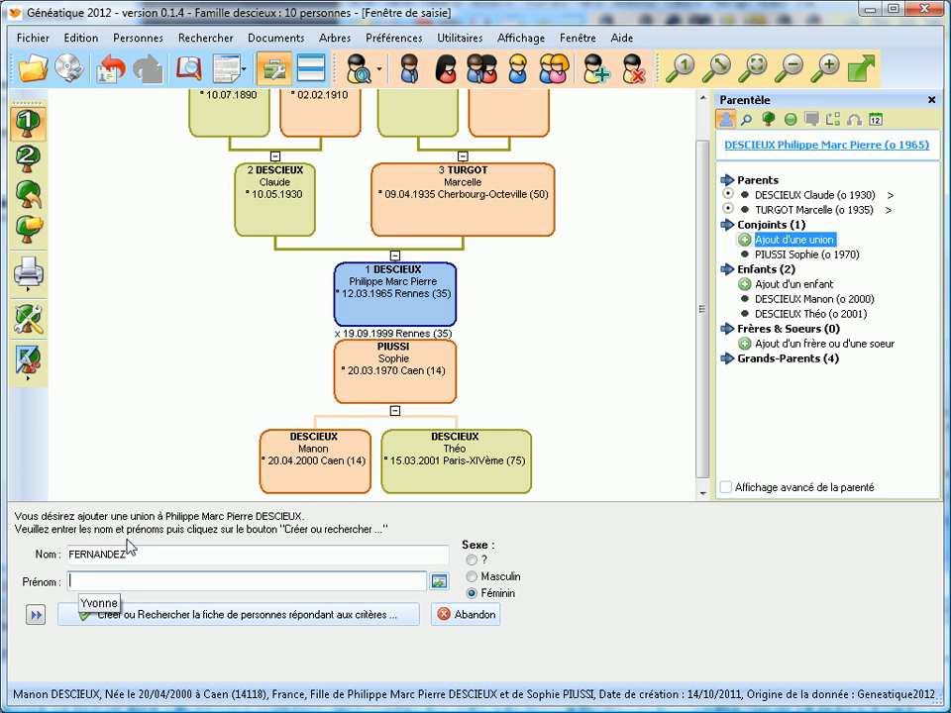
click(129, 615)
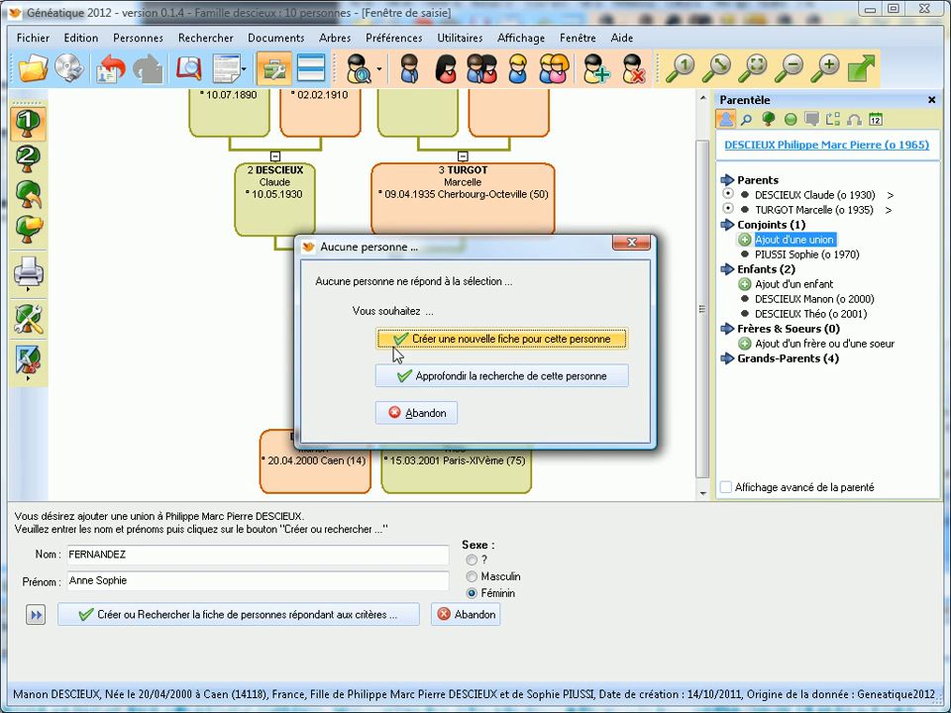
click(403, 339)
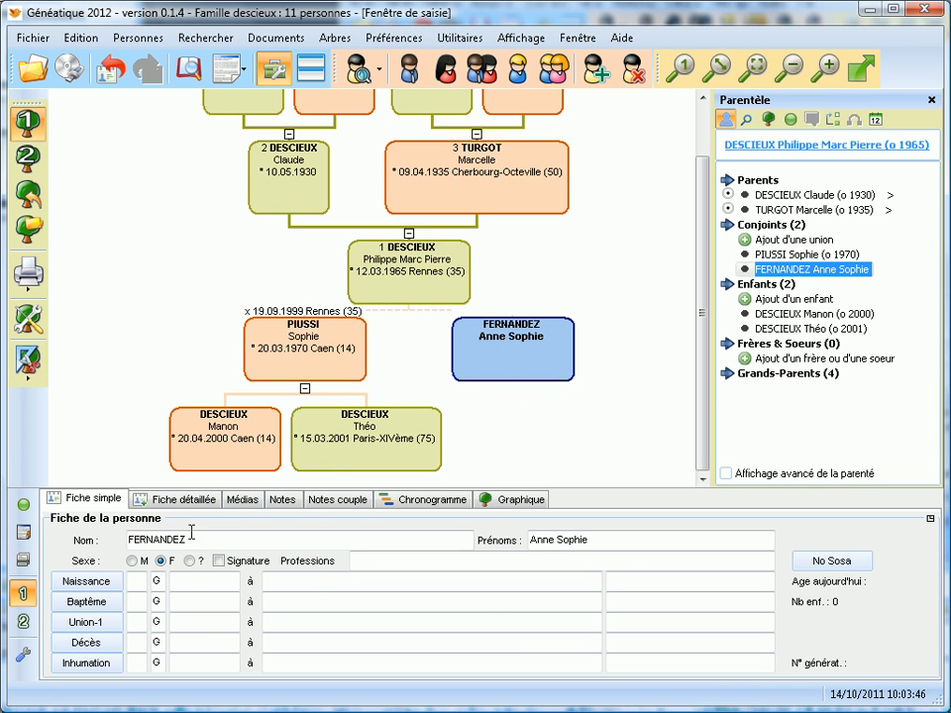
Set the marriage date to 10/04/1990 and the place to Rennes.
click(184, 618)
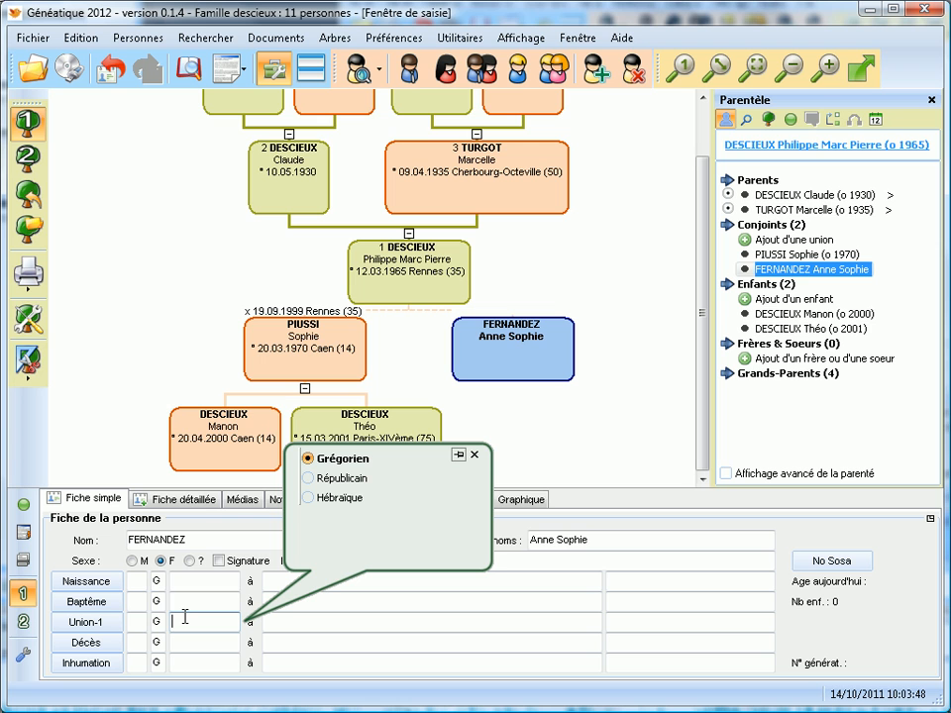
text(100)
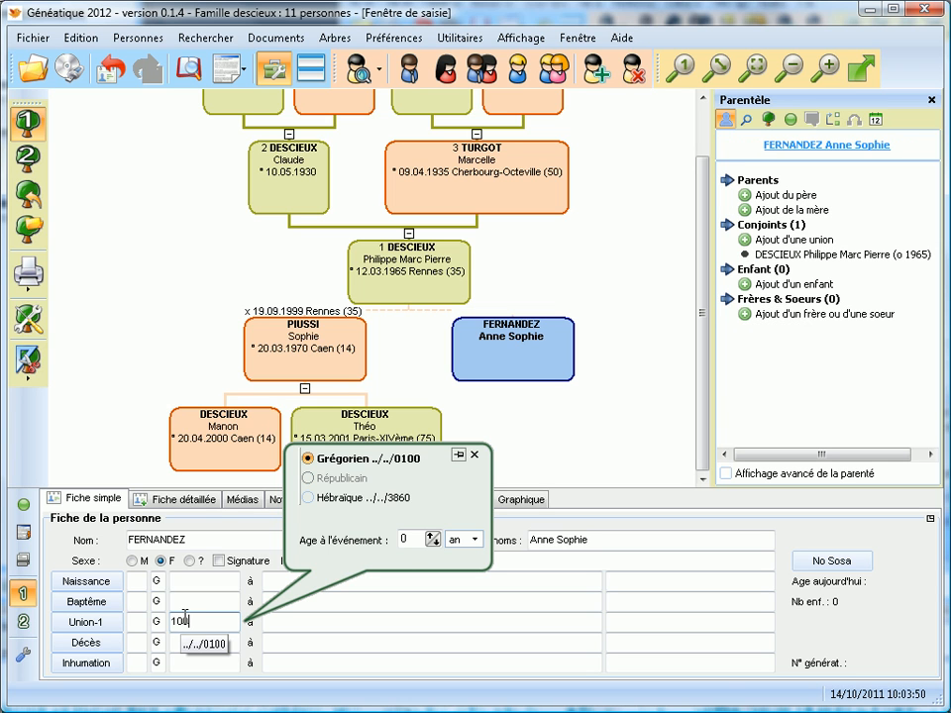
text(41990)
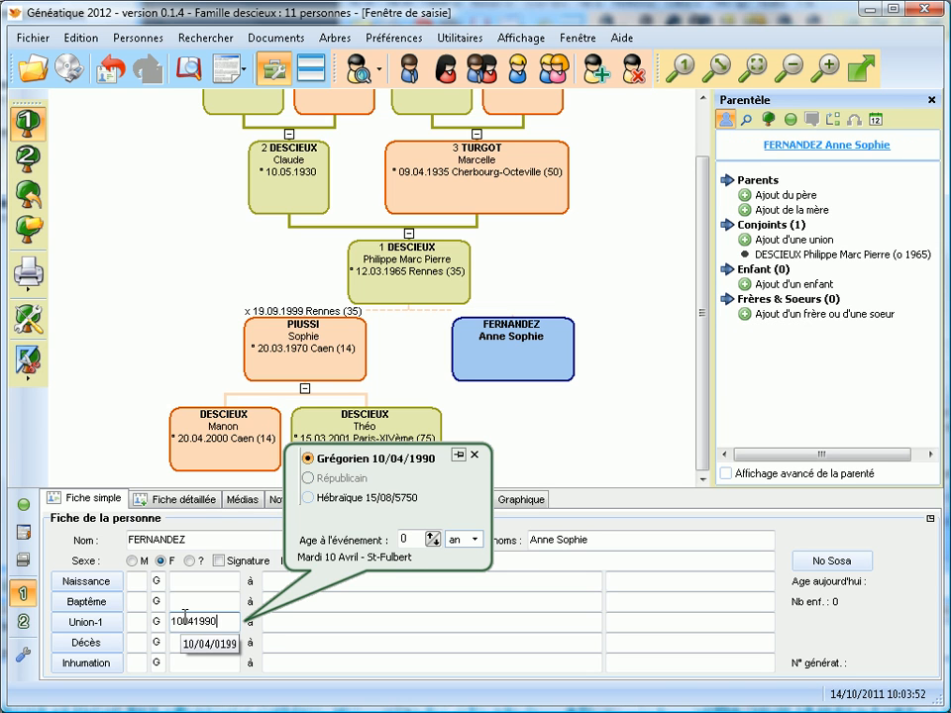
click(263, 622)
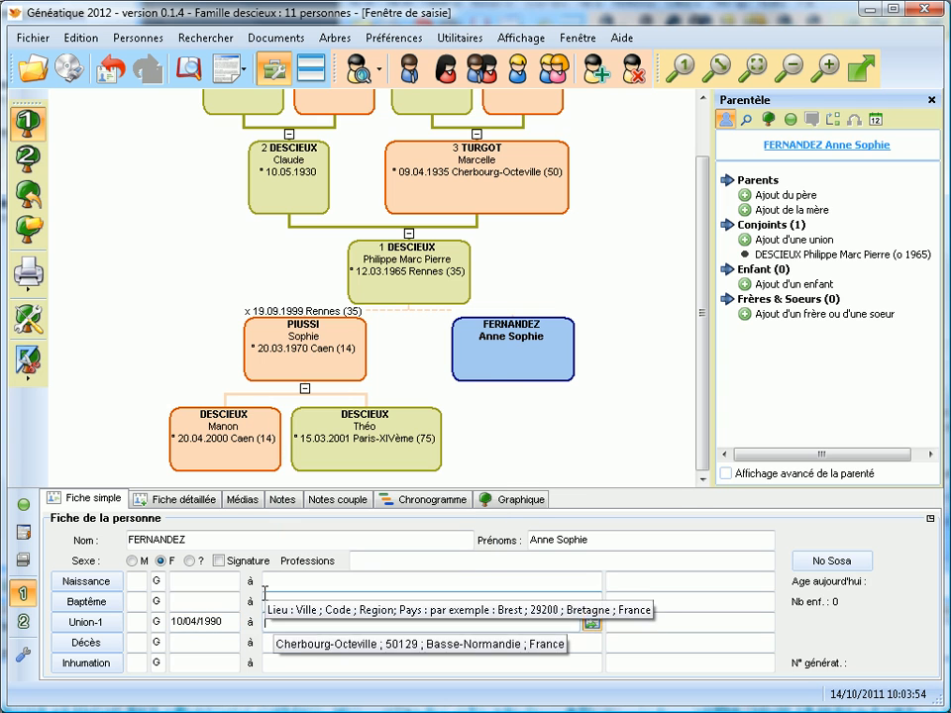
text(Rennes)
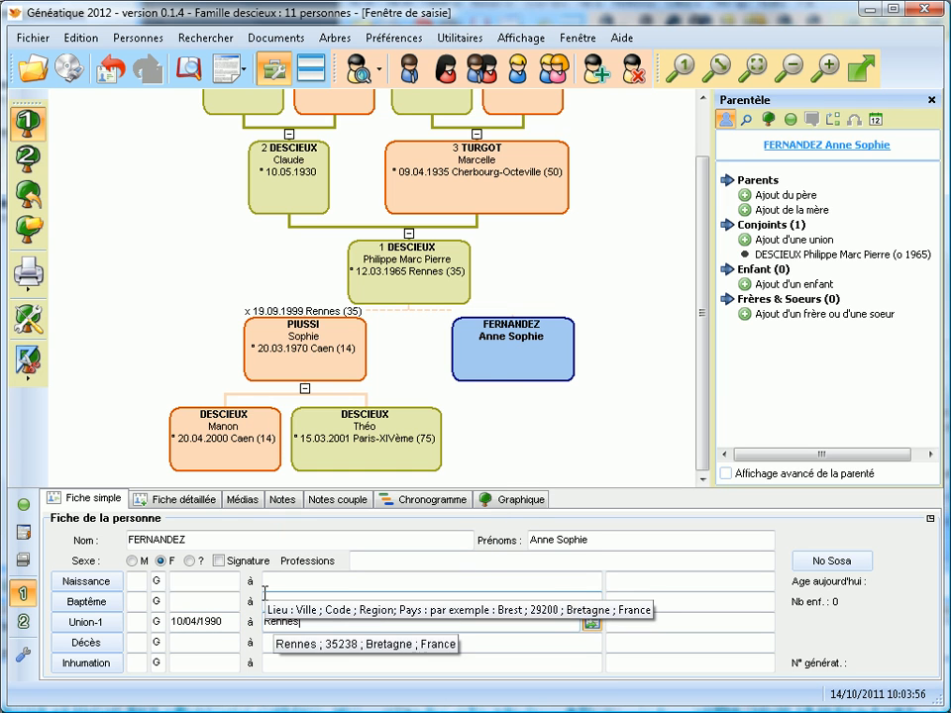
key(Return)
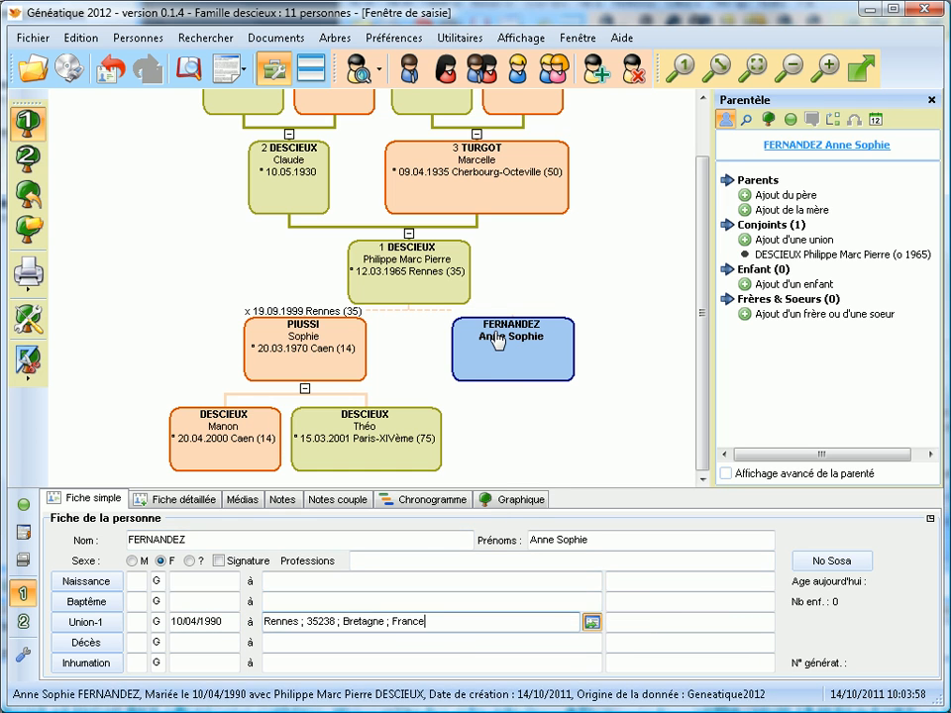
click(498, 340)
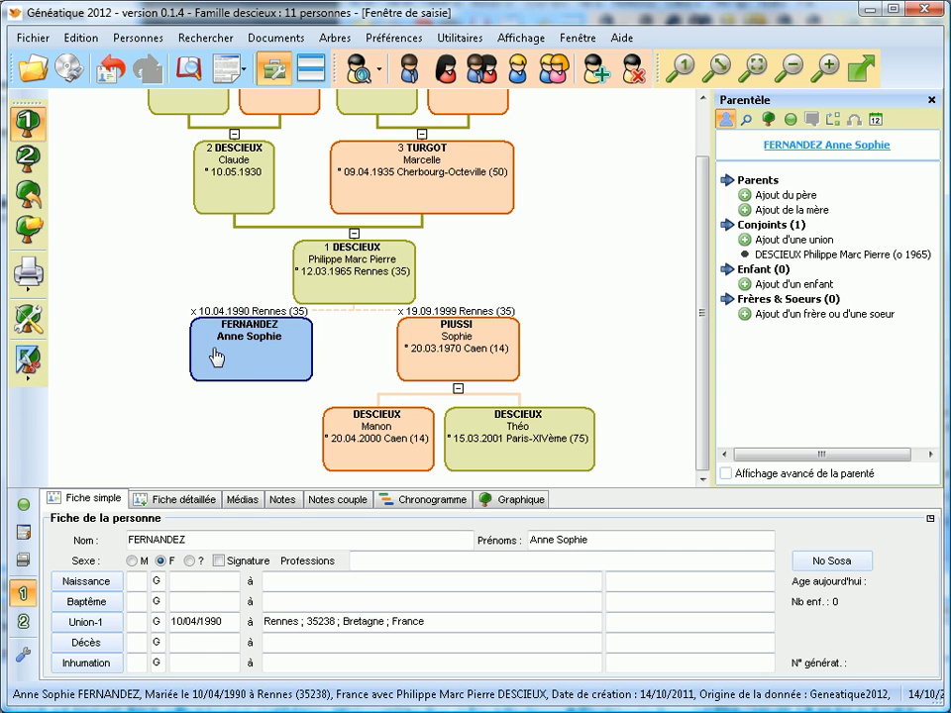
click(184, 586)
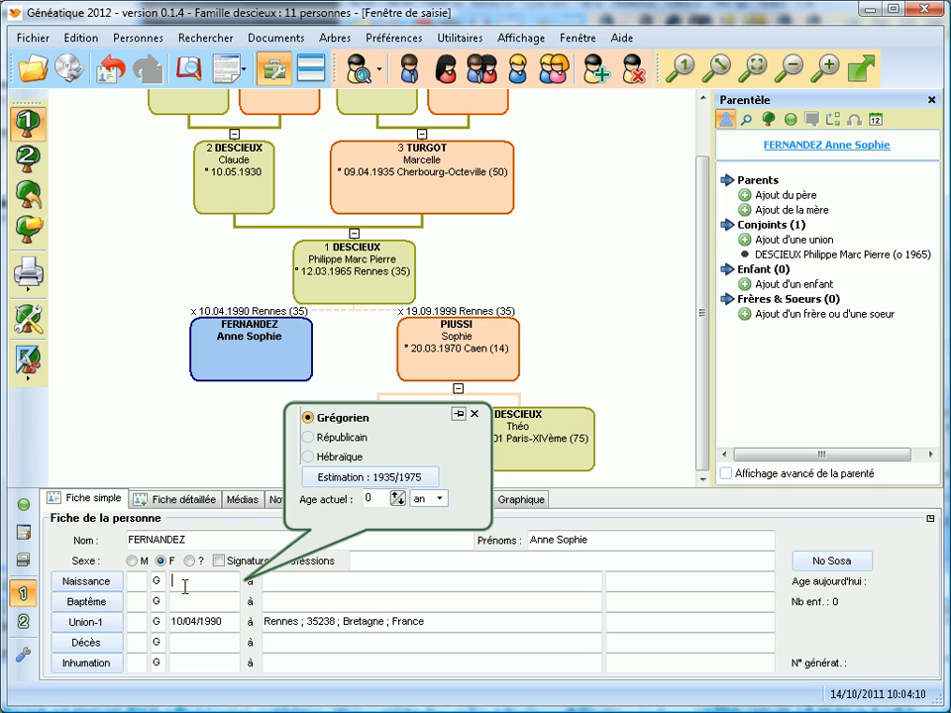
text(10051968)
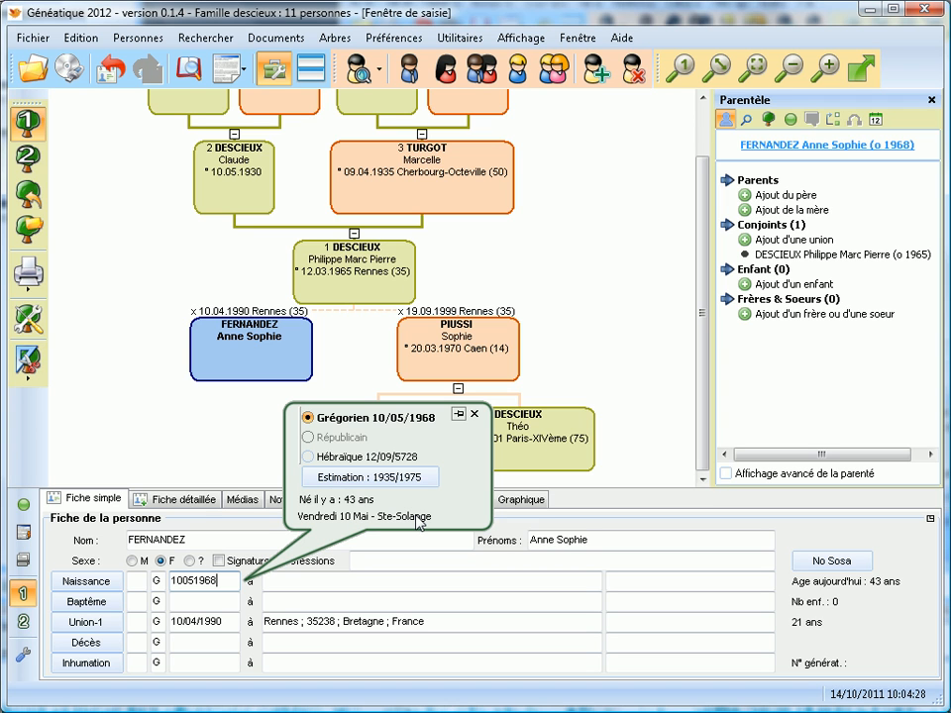
click(283, 580)
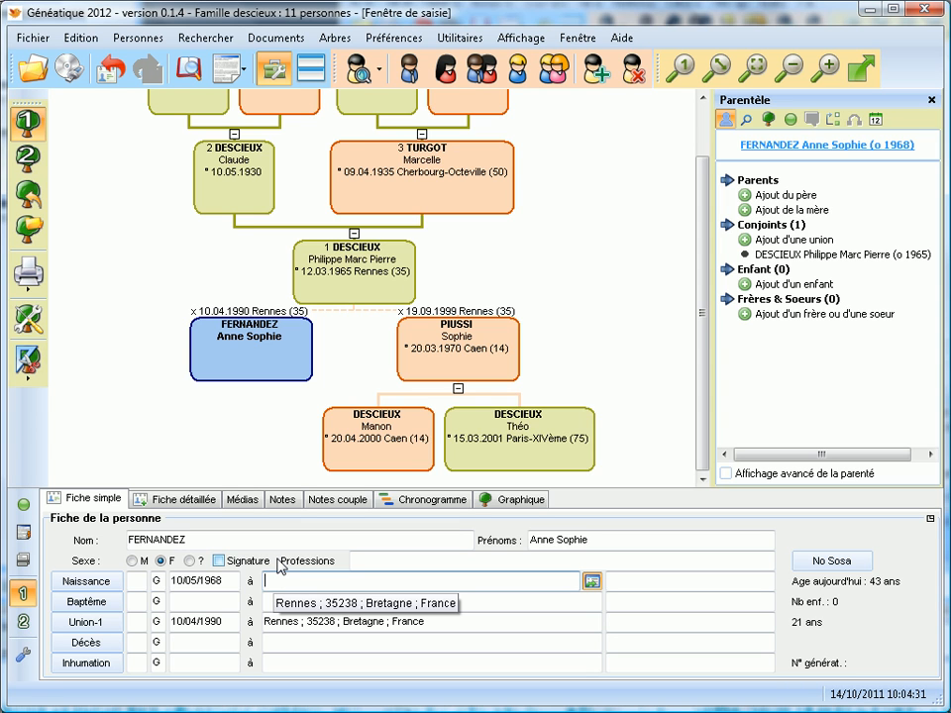
text(Bord)
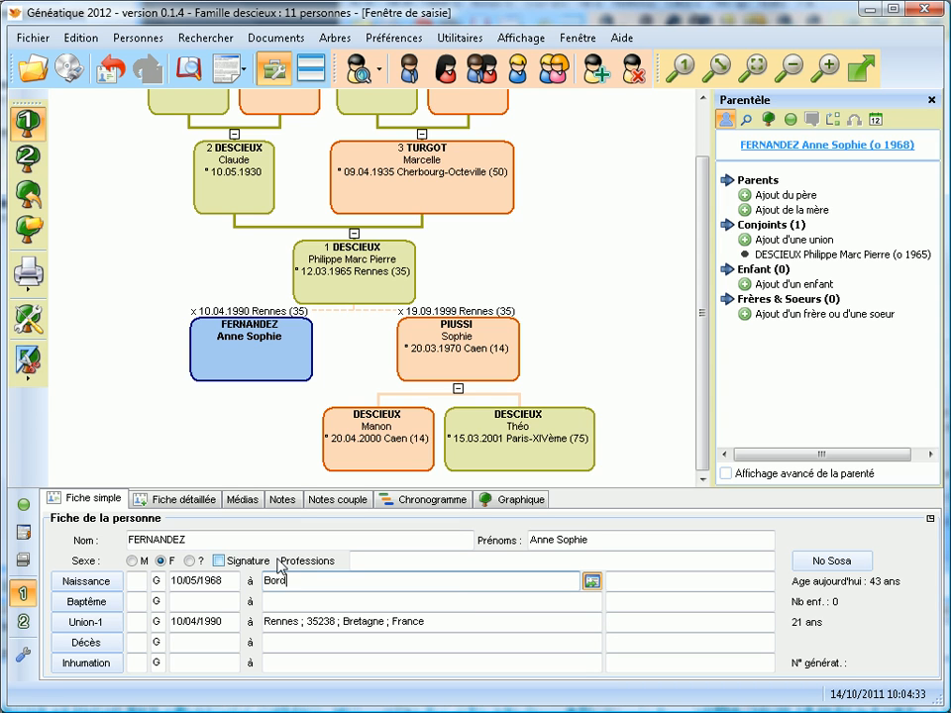
text(eaux)
key(Return)
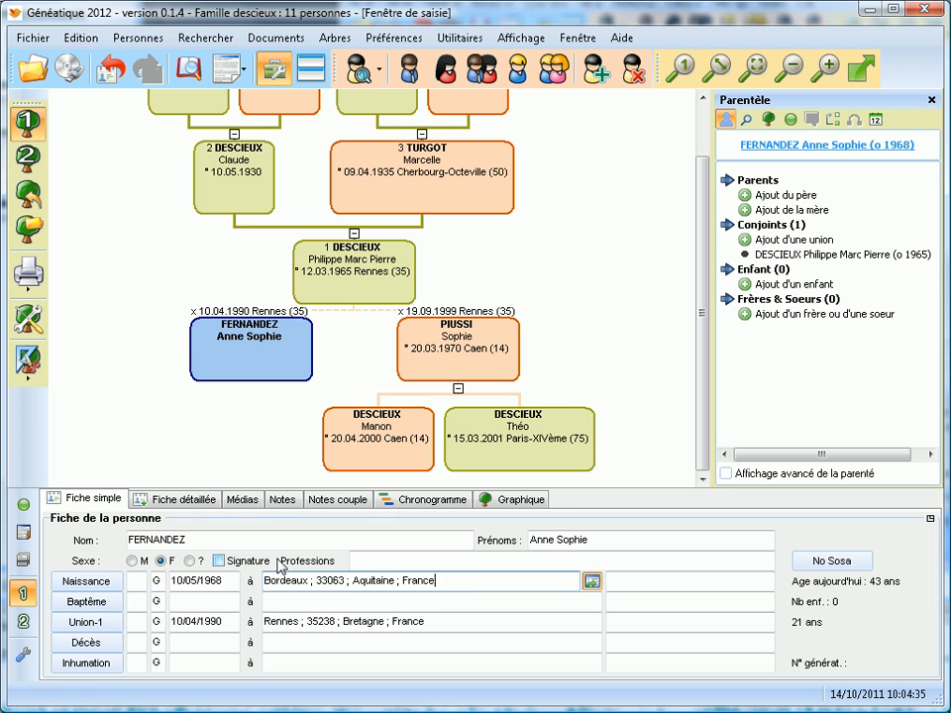
click(247, 372)
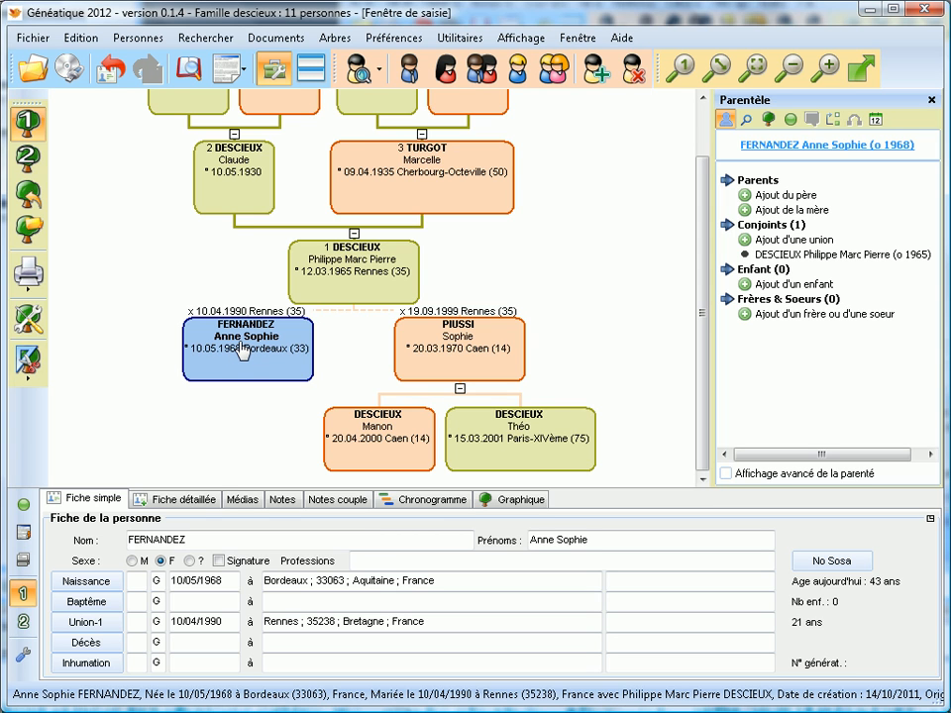
Create Martin as a new male child of Philippe and Anne Sophie.
click(821, 289)
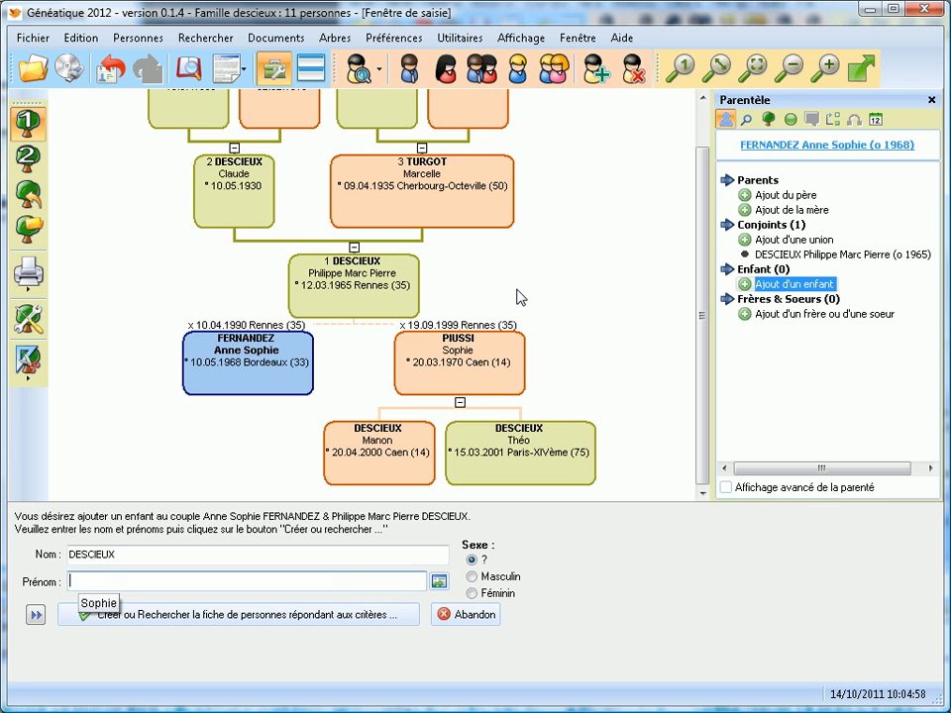
text(Martin)
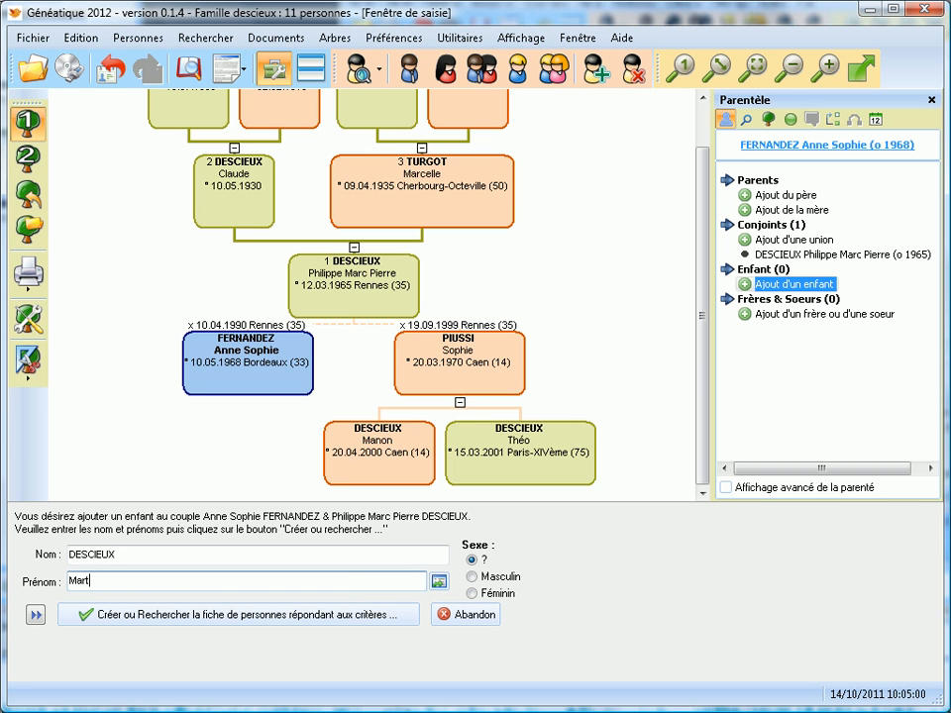
click(255, 616)
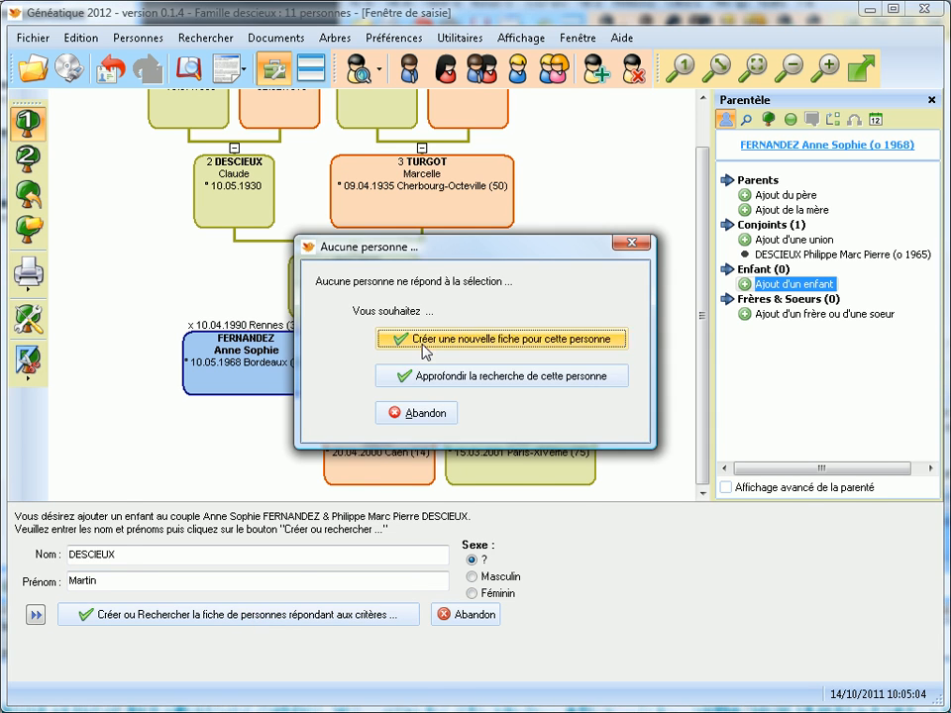
click(424, 344)
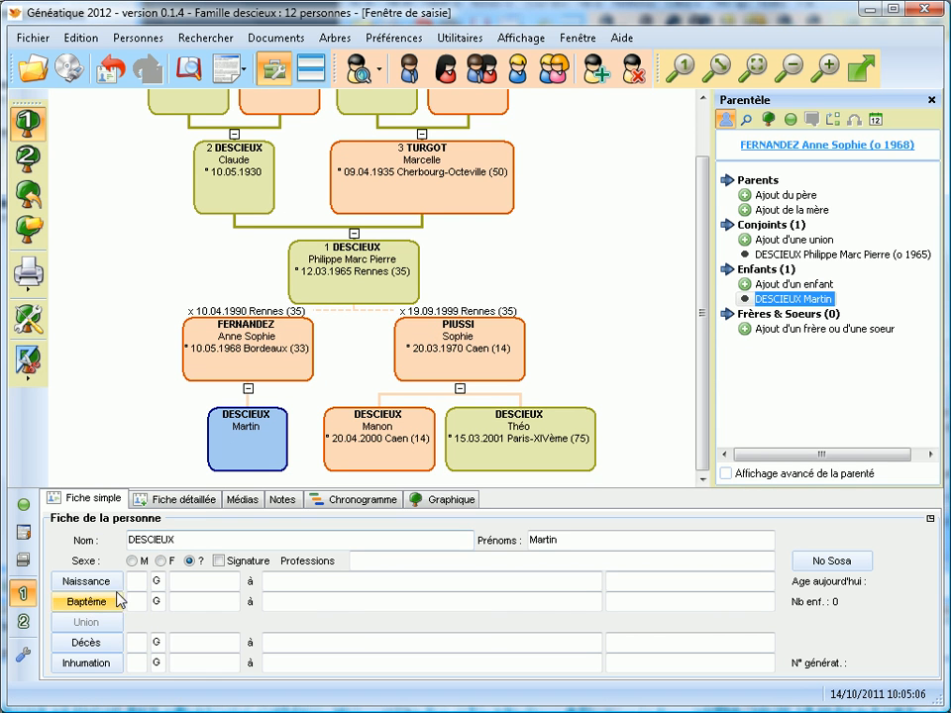
click(132, 560)
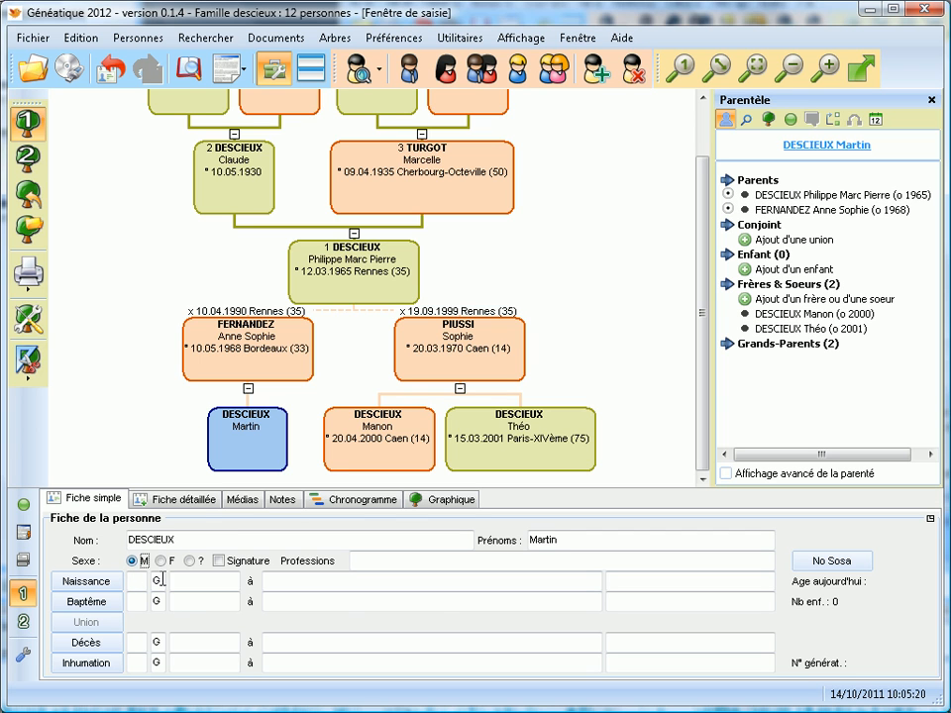
click(173, 578)
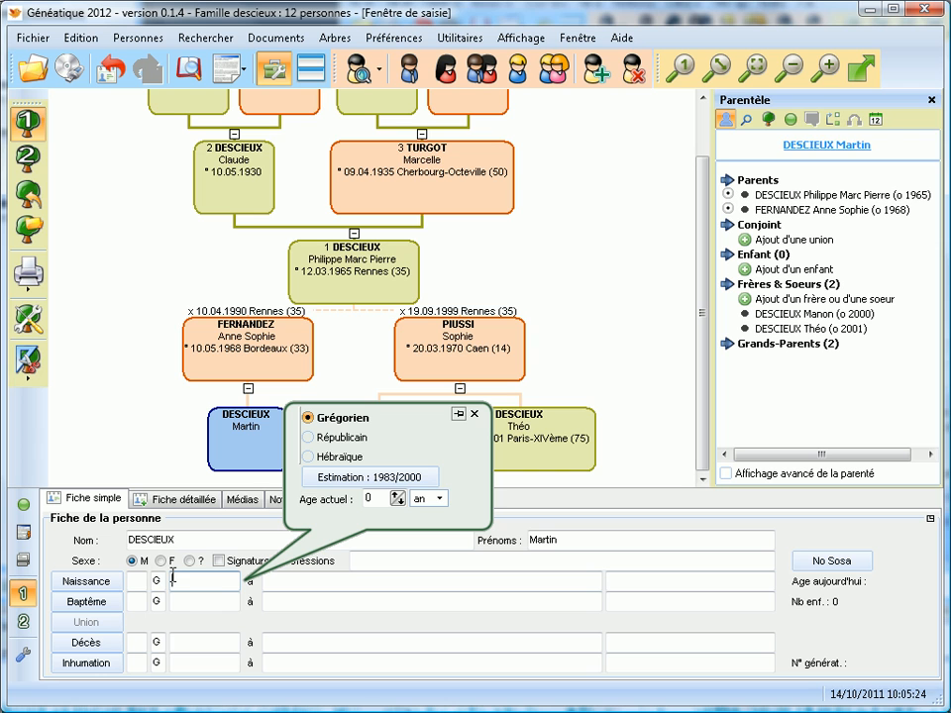
text(20061988)
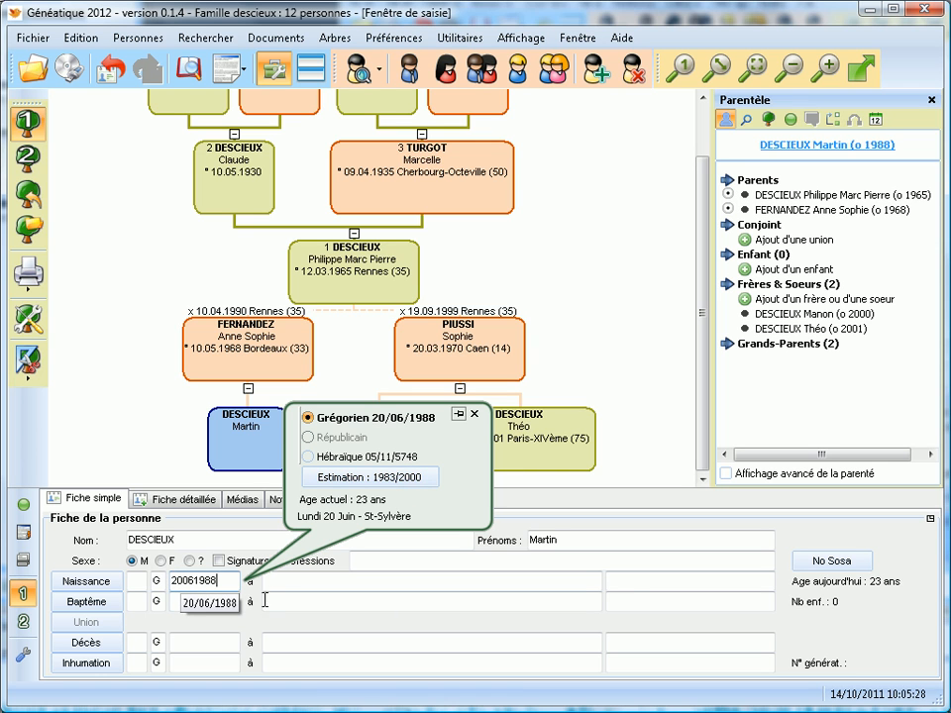
click(271, 580)
text(Rennes)
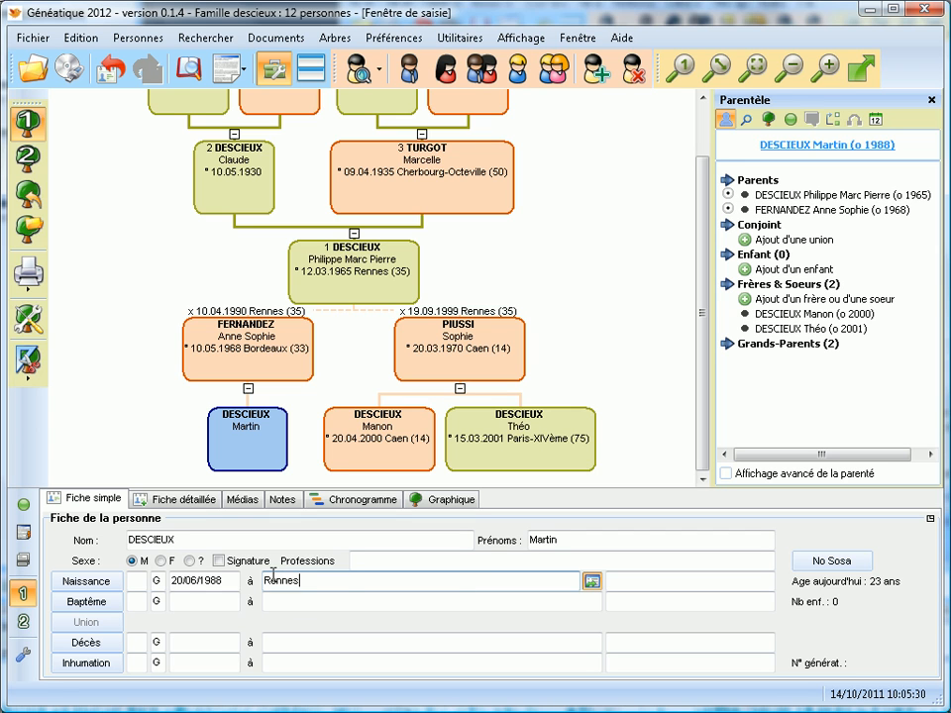
click(297, 606)
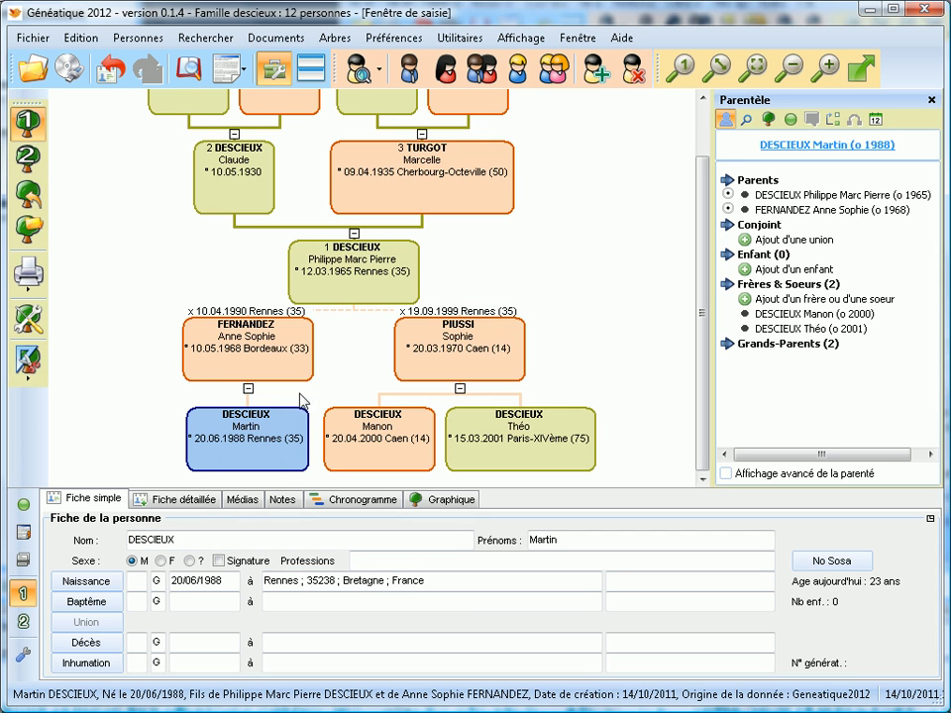
click(312, 255)
drag(326, 282, 327, 297)
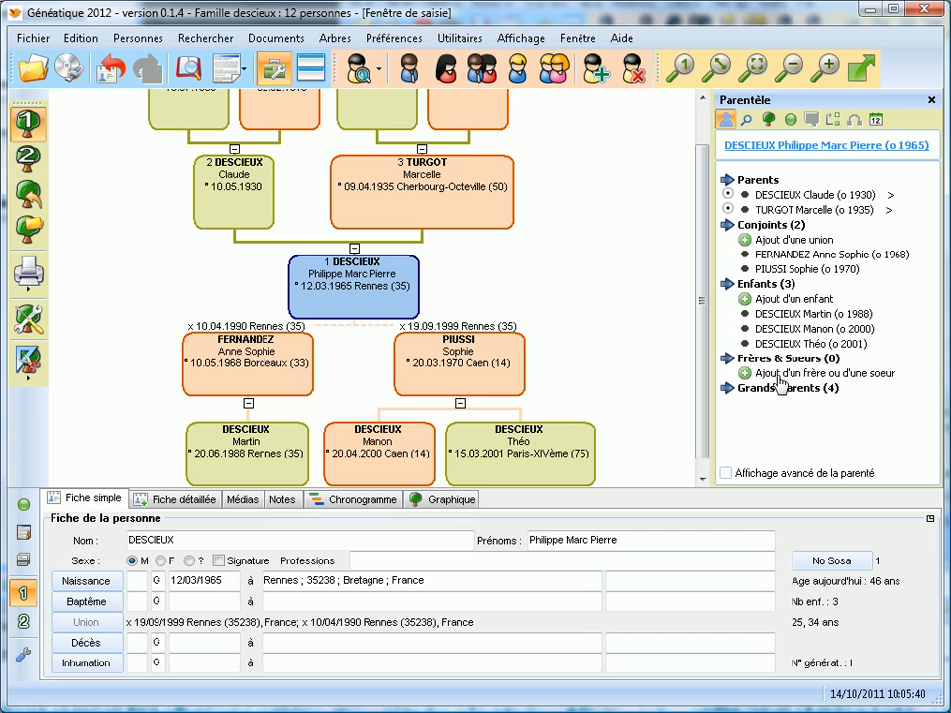
Create Céline as Philippe's sibling and set her sex to F.
click(842, 373)
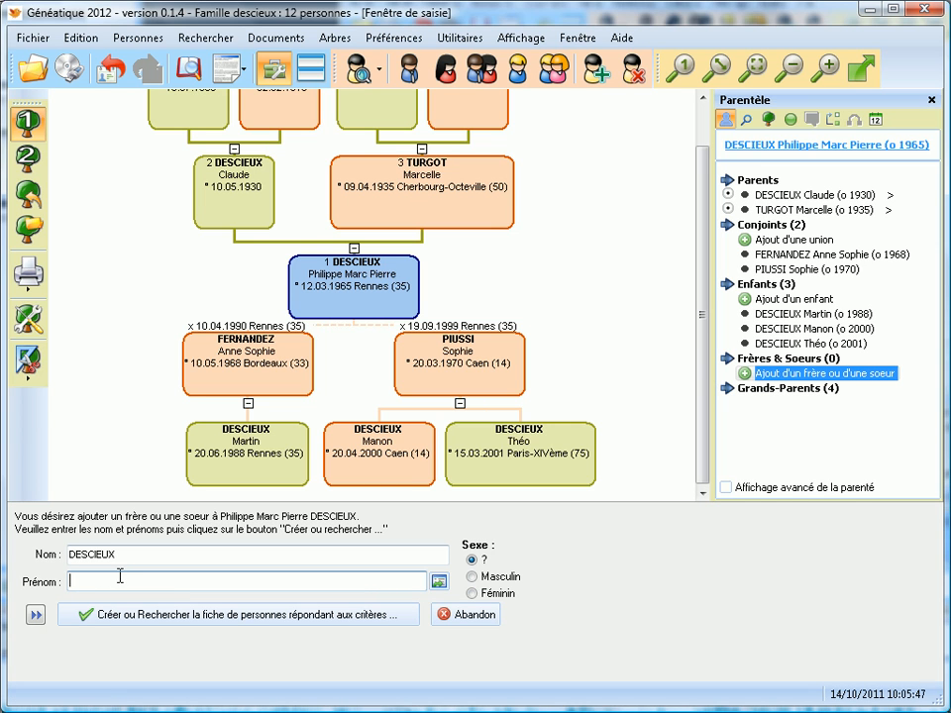
text(ine)
key(Return)
key(Return)
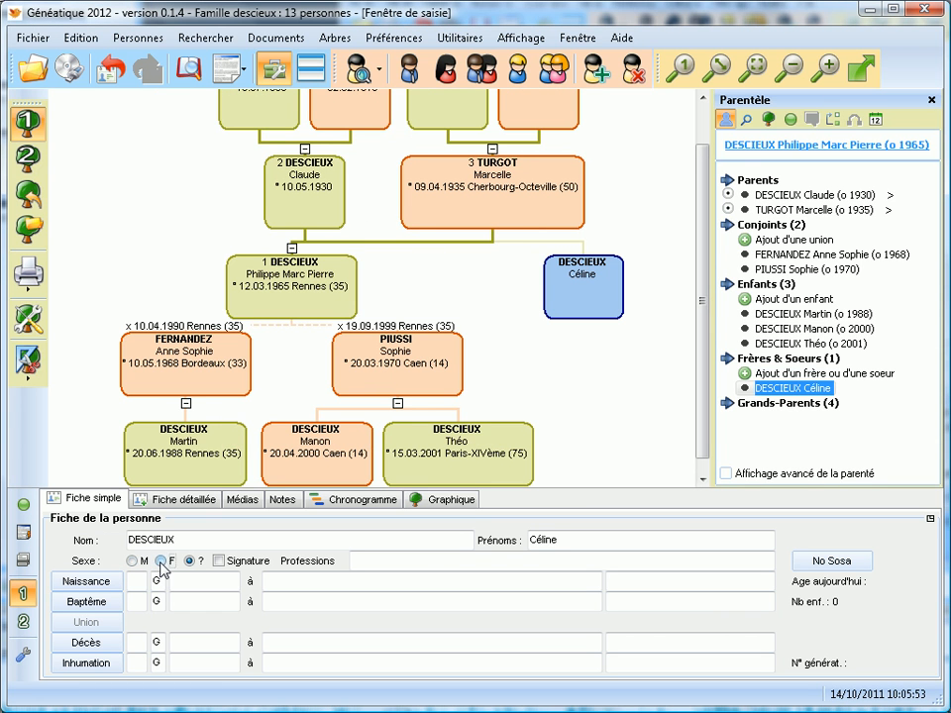
click(161, 560)
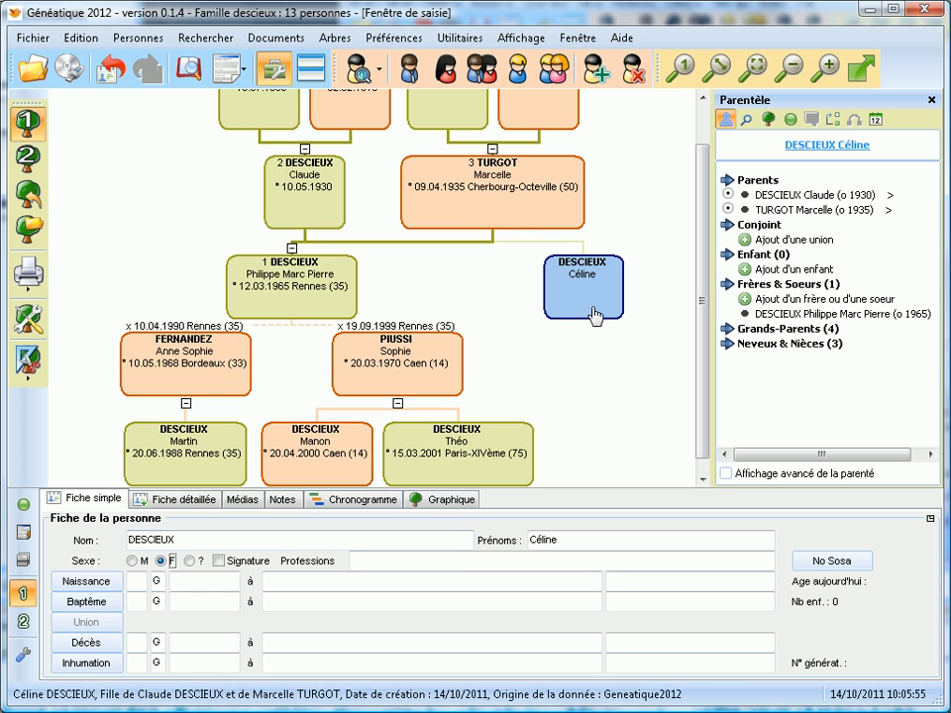
click(788, 241)
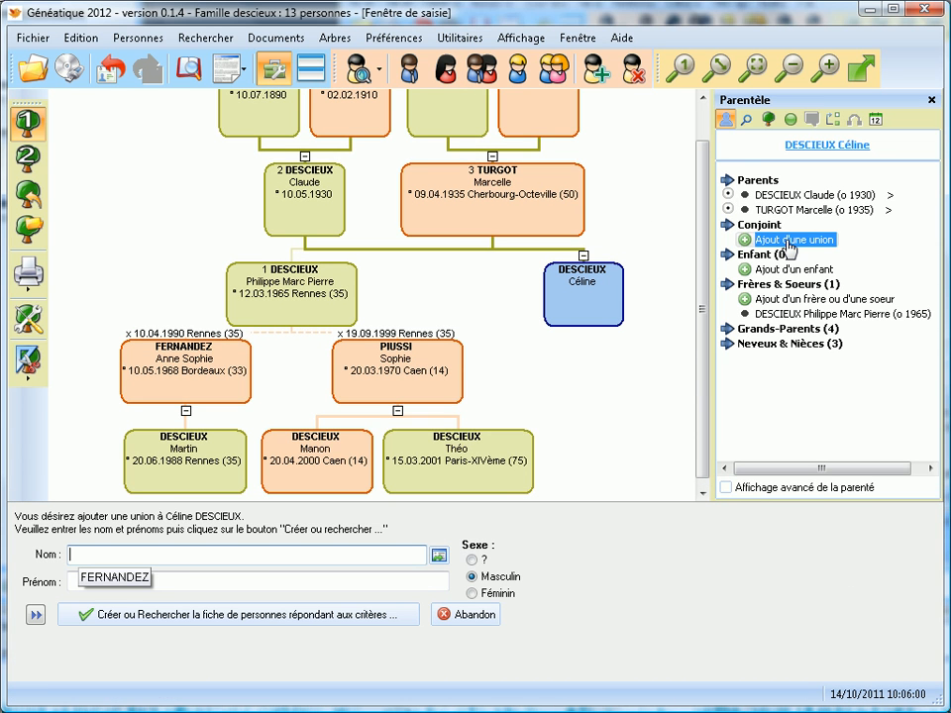
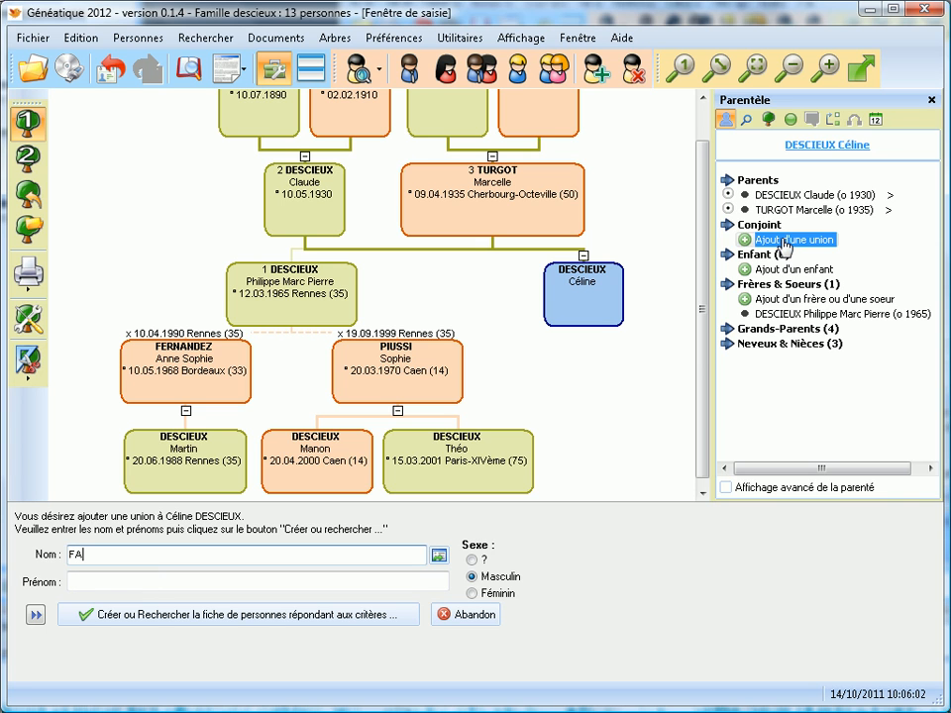
key(Tab)
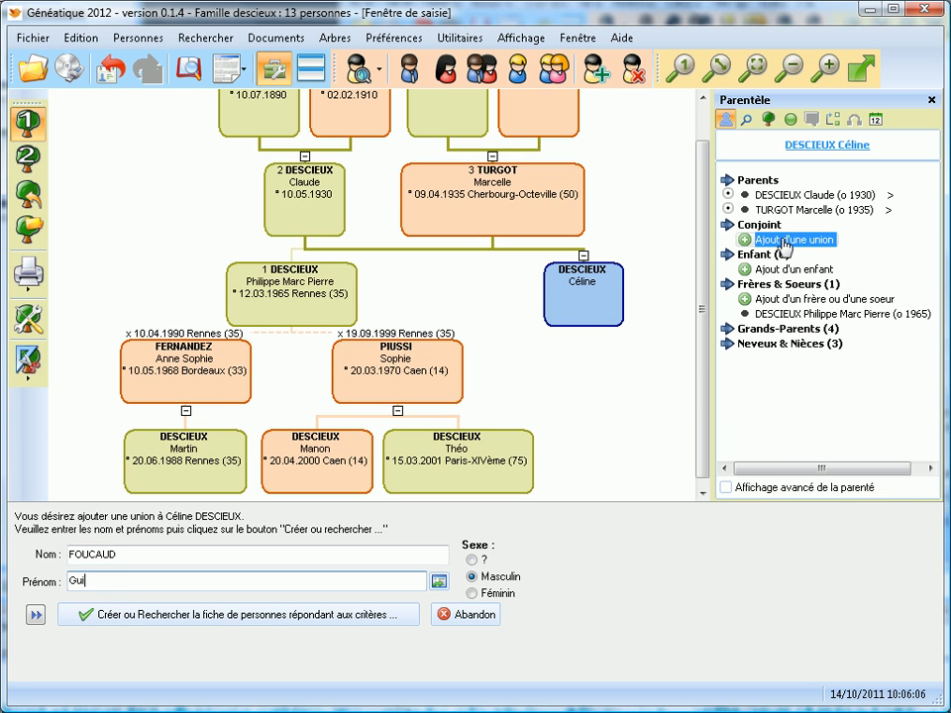
key(Return)
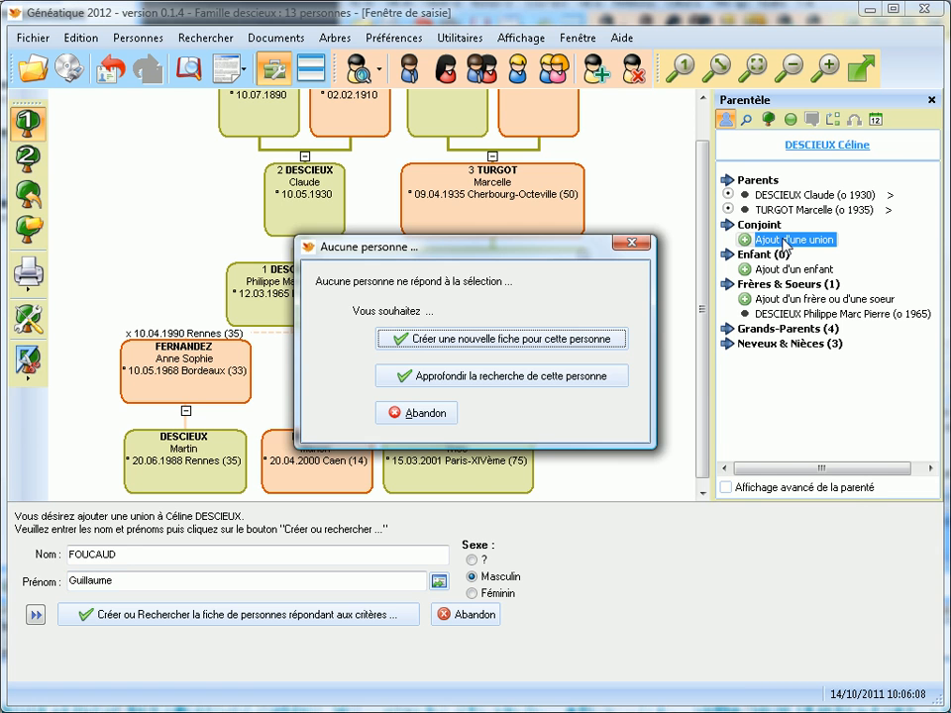
key(Return)
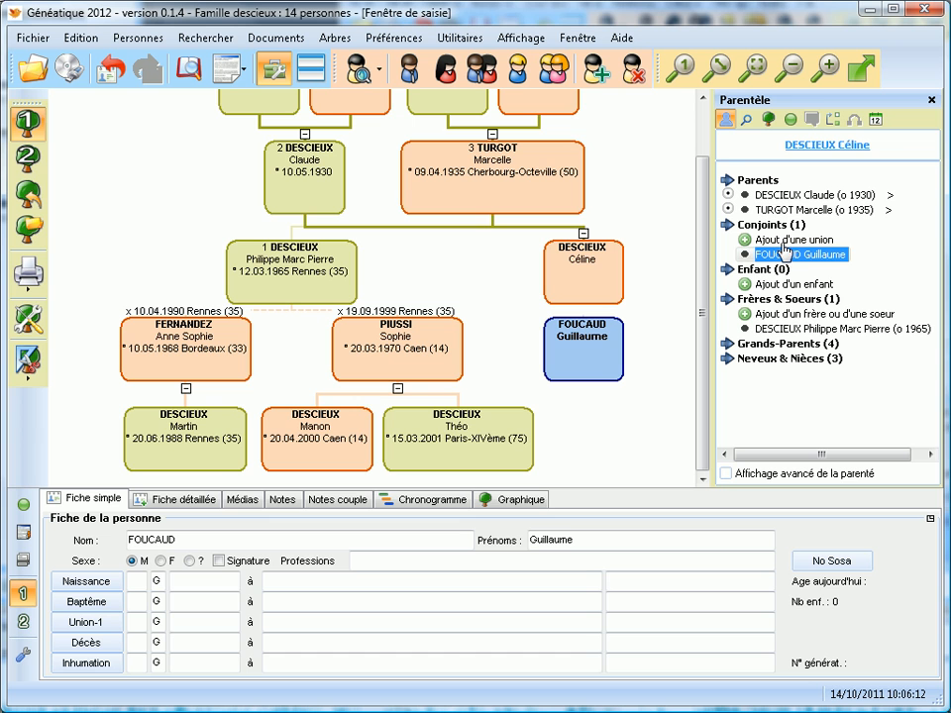
click(766, 286)
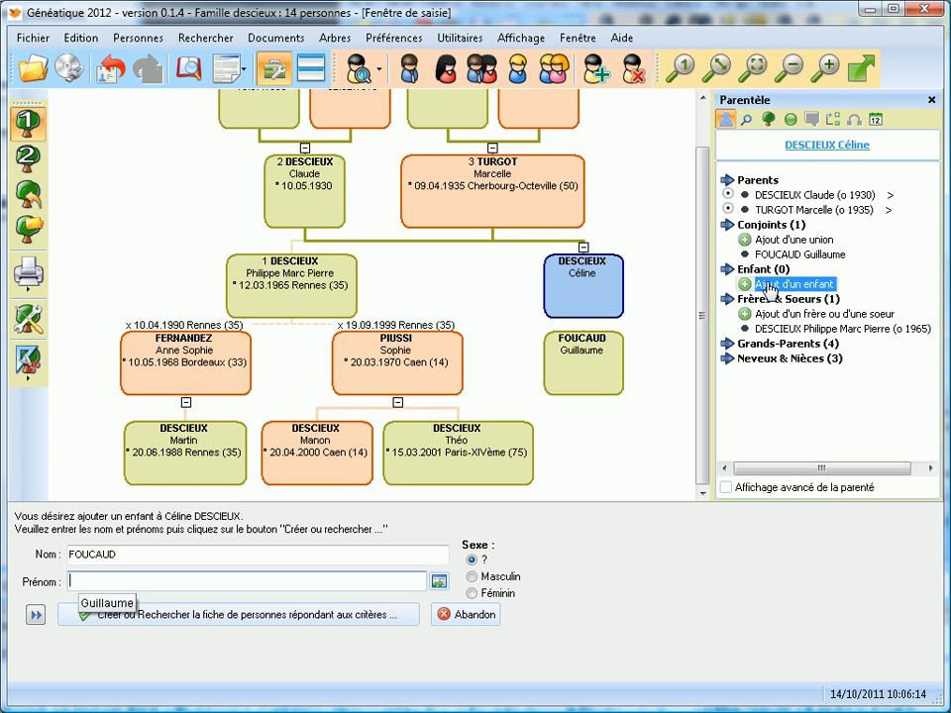
text(Amélie)
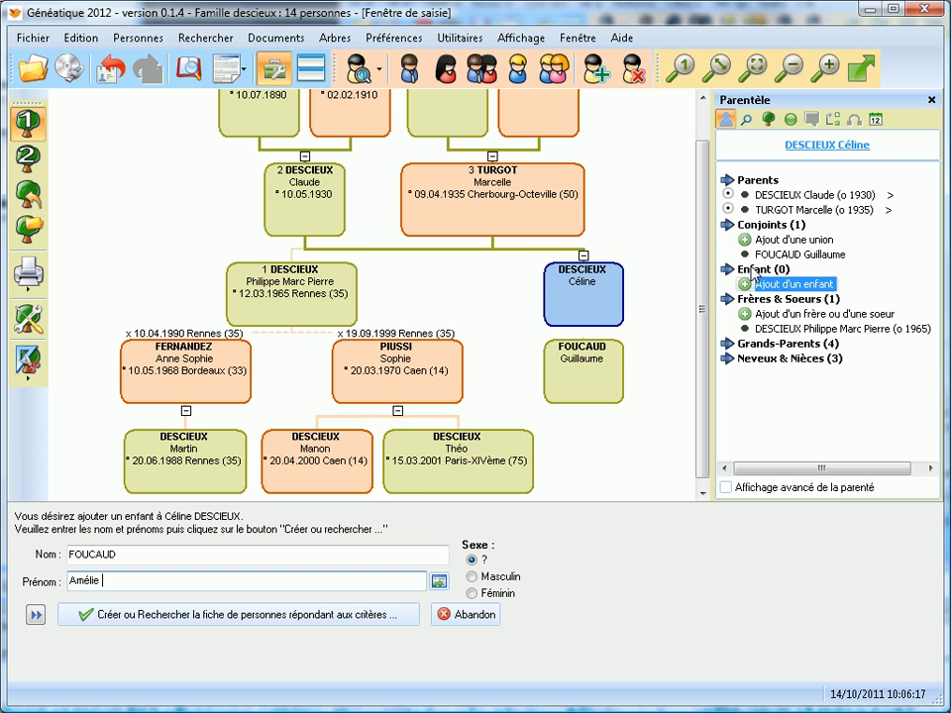
key(Return)
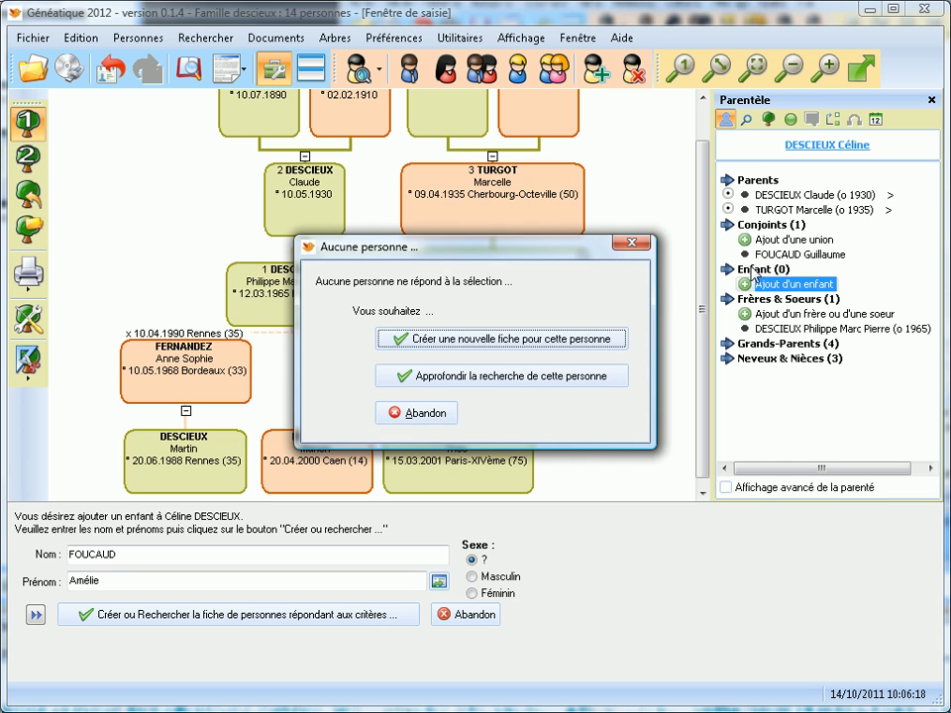
key(Return)
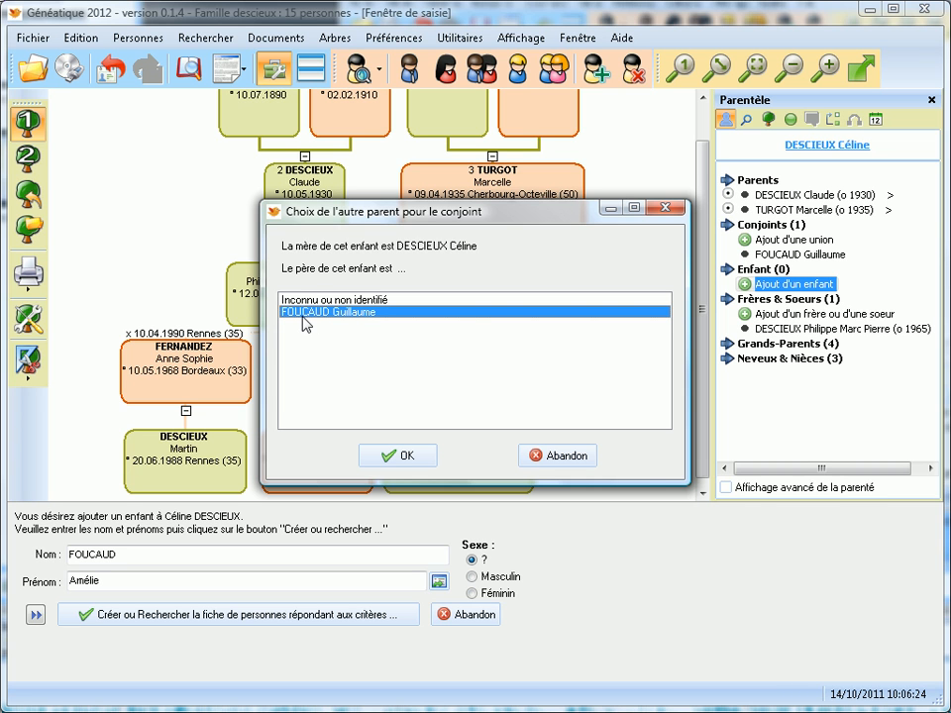
click(388, 455)
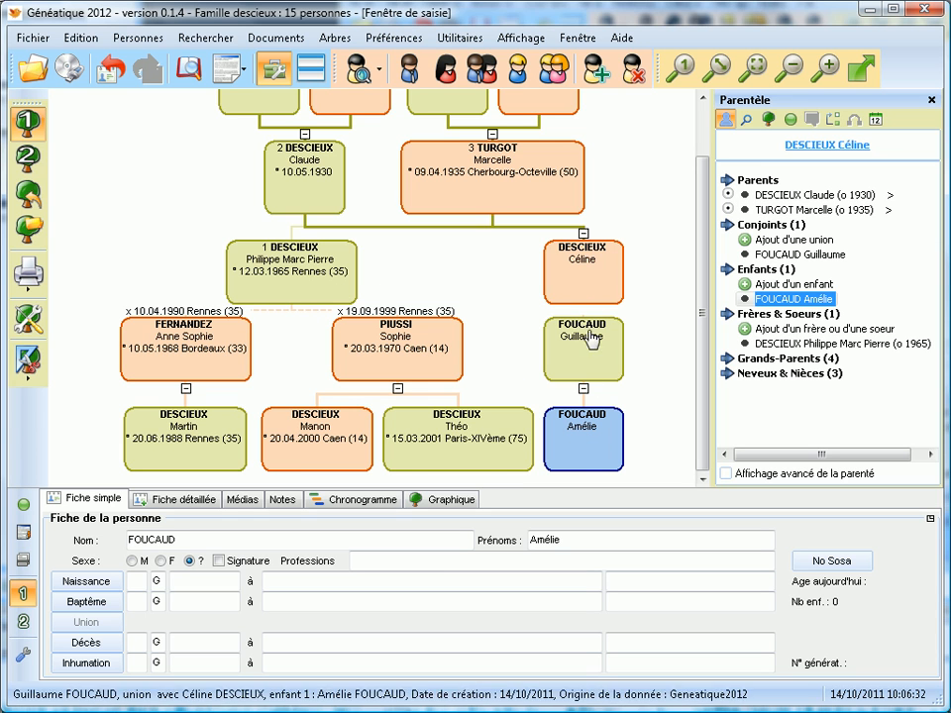
click(574, 277)
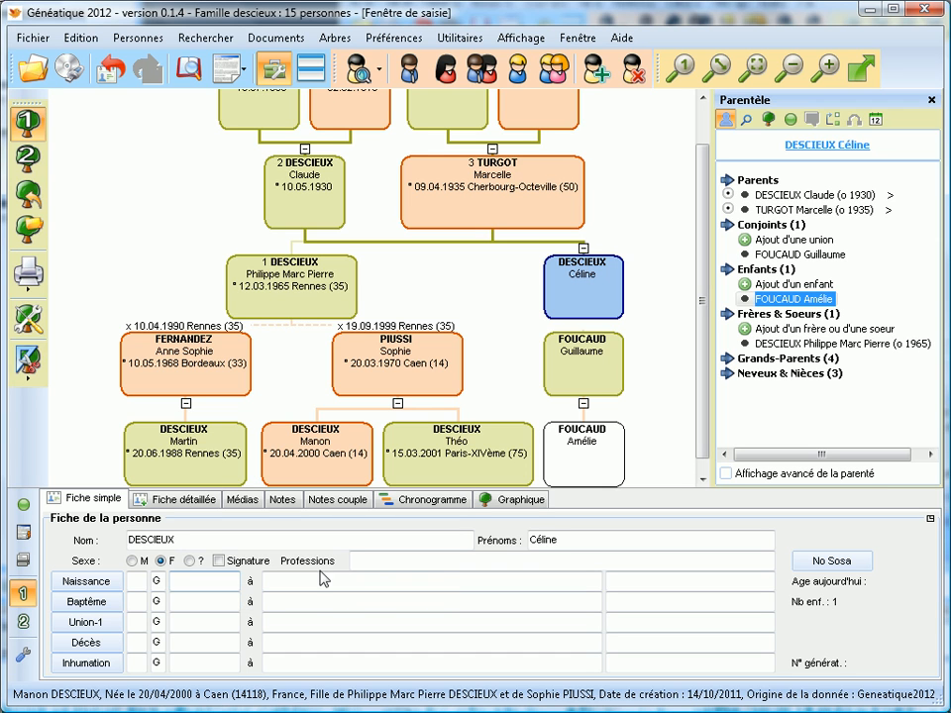
click(377, 558)
text(Journaliste)
click(181, 580)
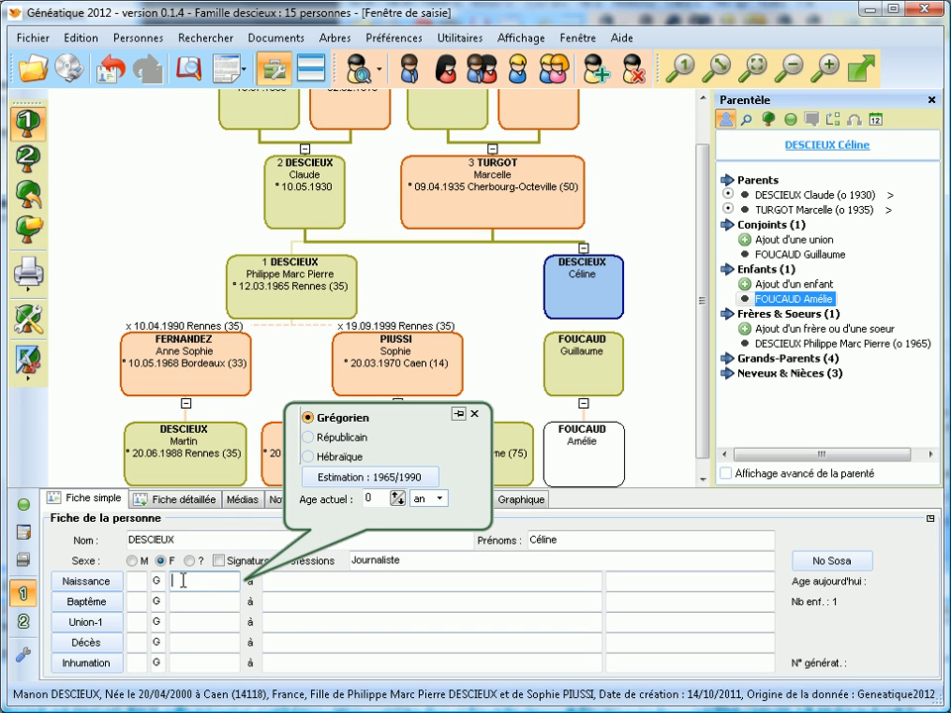
text(30/04/1)
text(970)
click(293, 580)
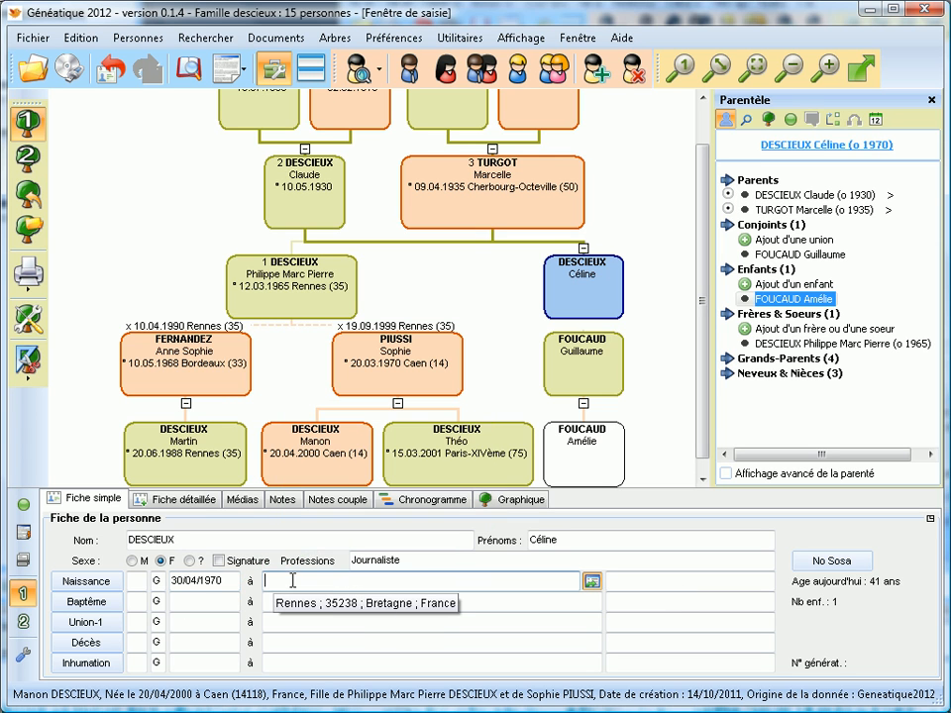
text(Renn)
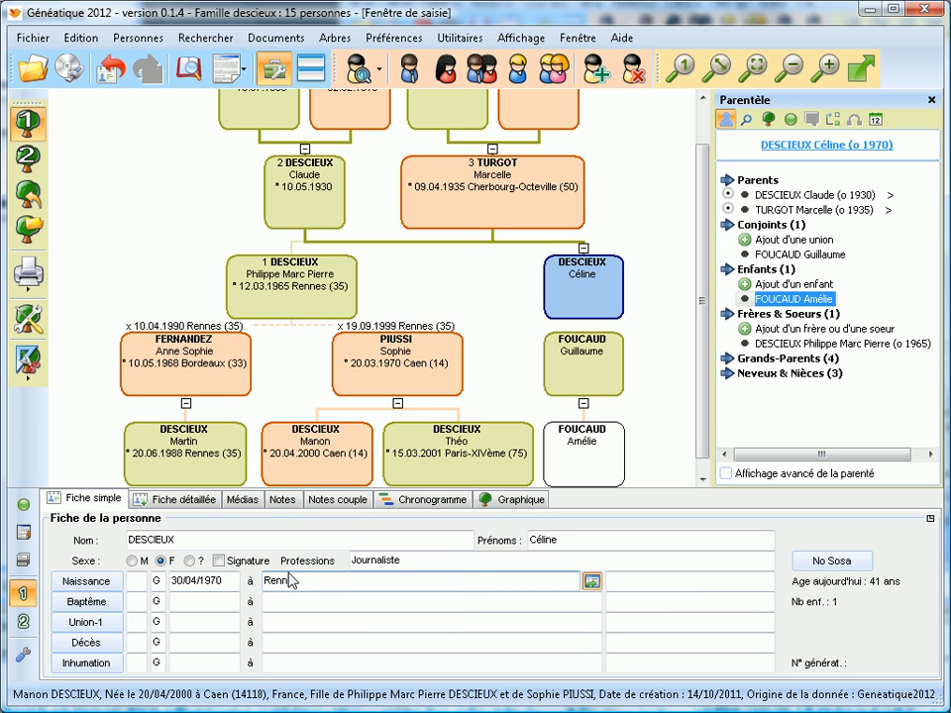
key(Return)
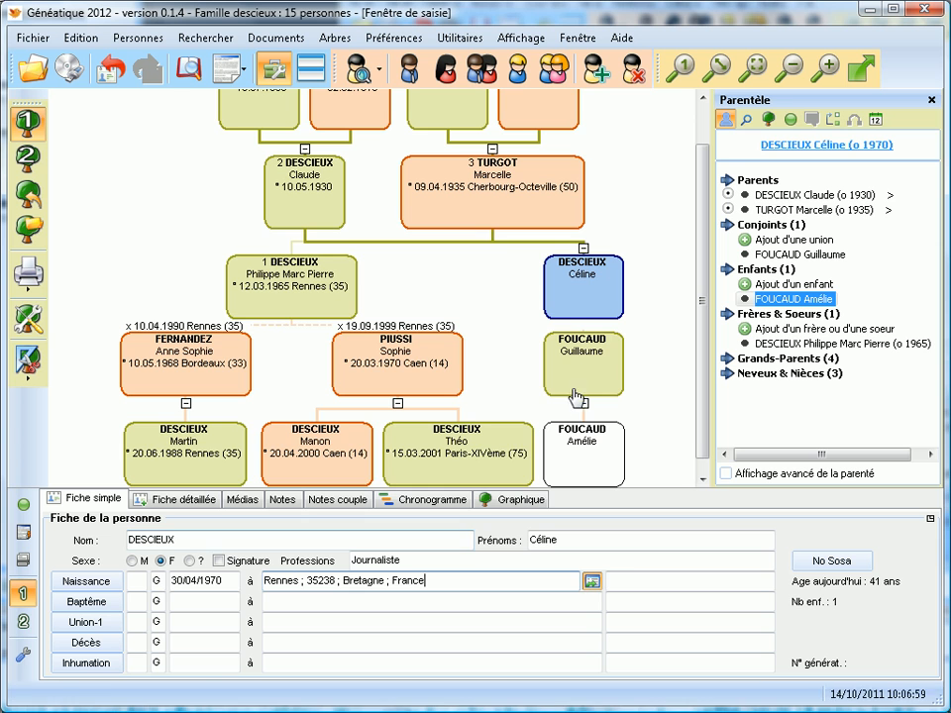
click(573, 307)
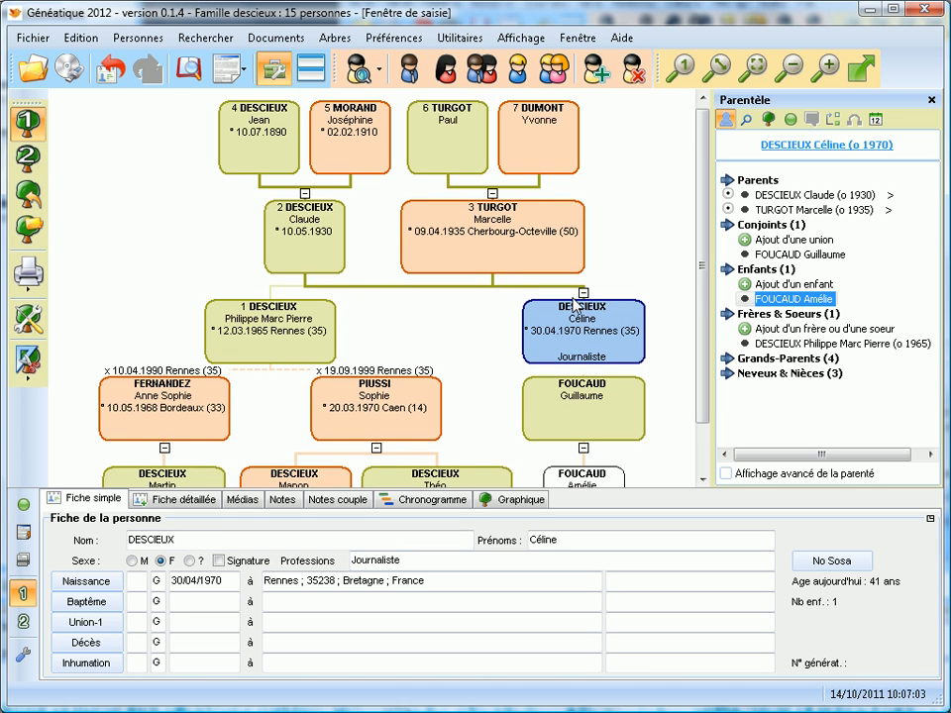
click(253, 147)
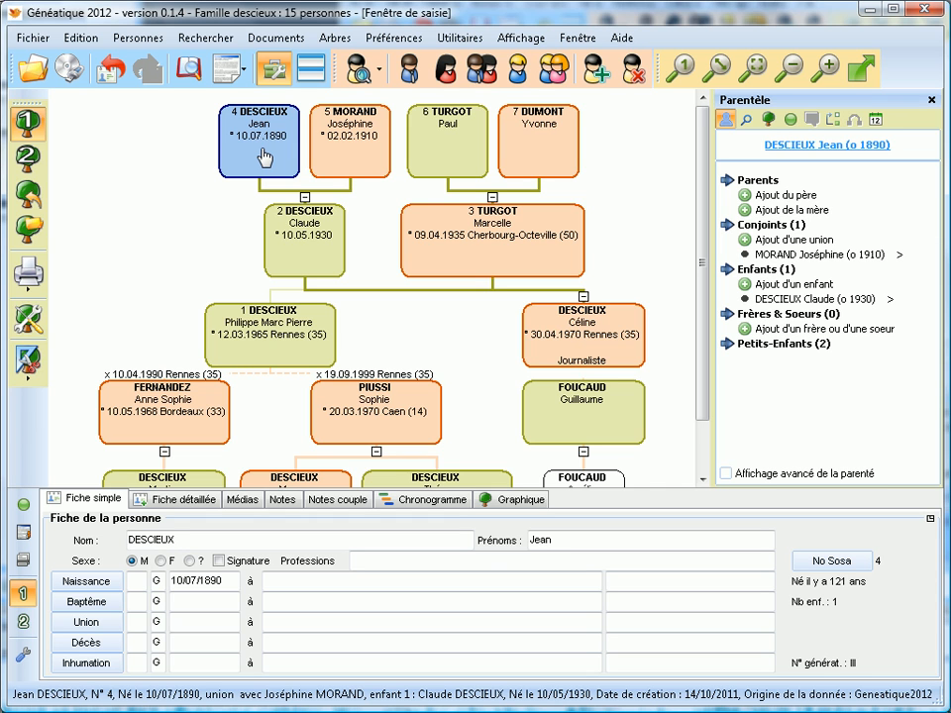
click(133, 641)
text(>)
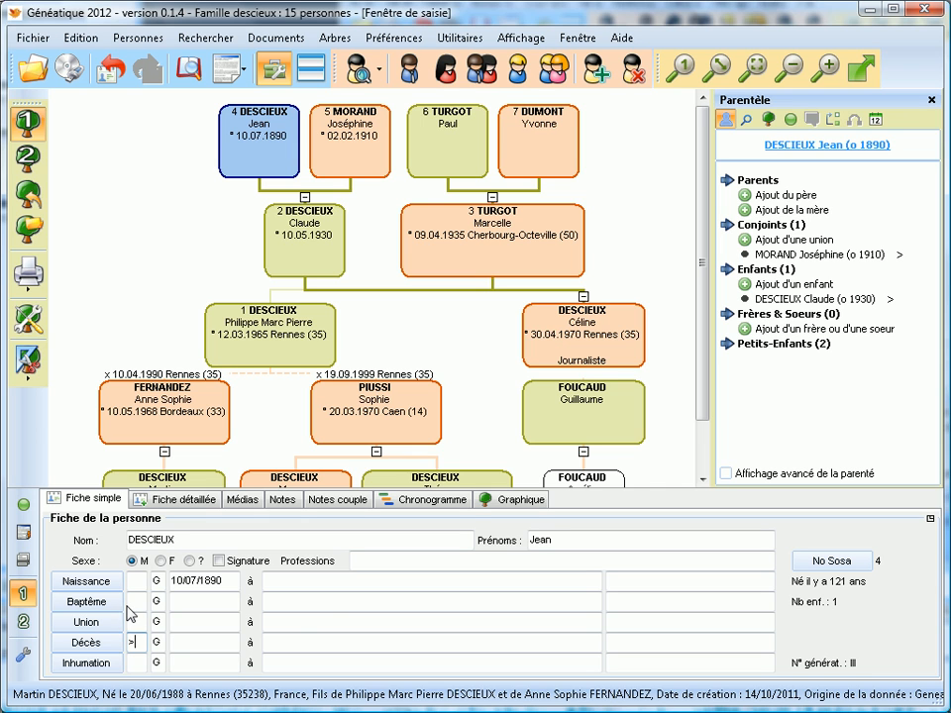
click(185, 642)
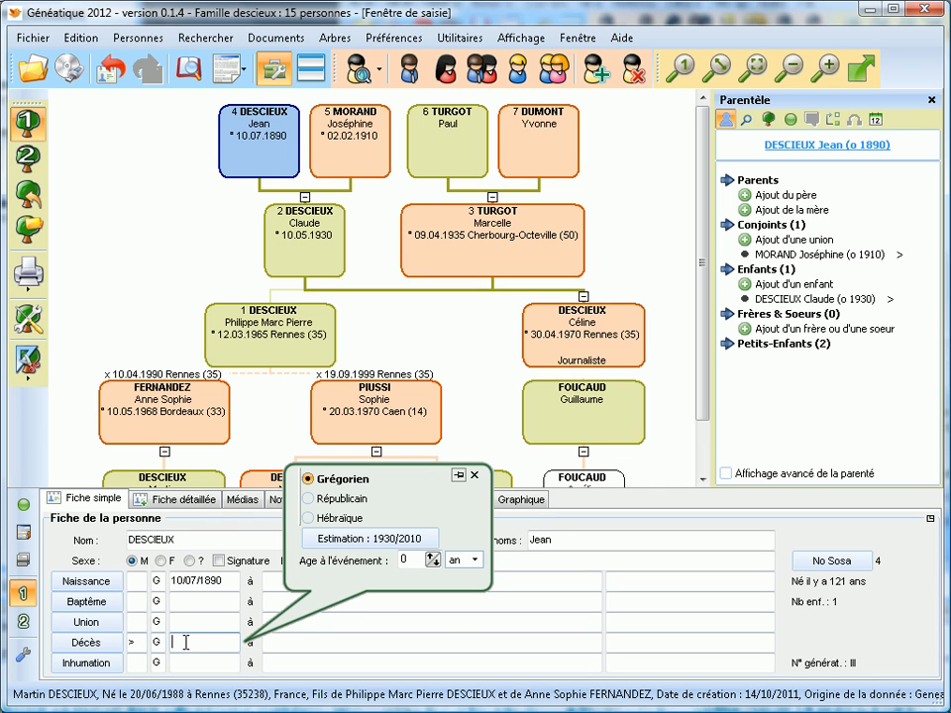
text(1940)
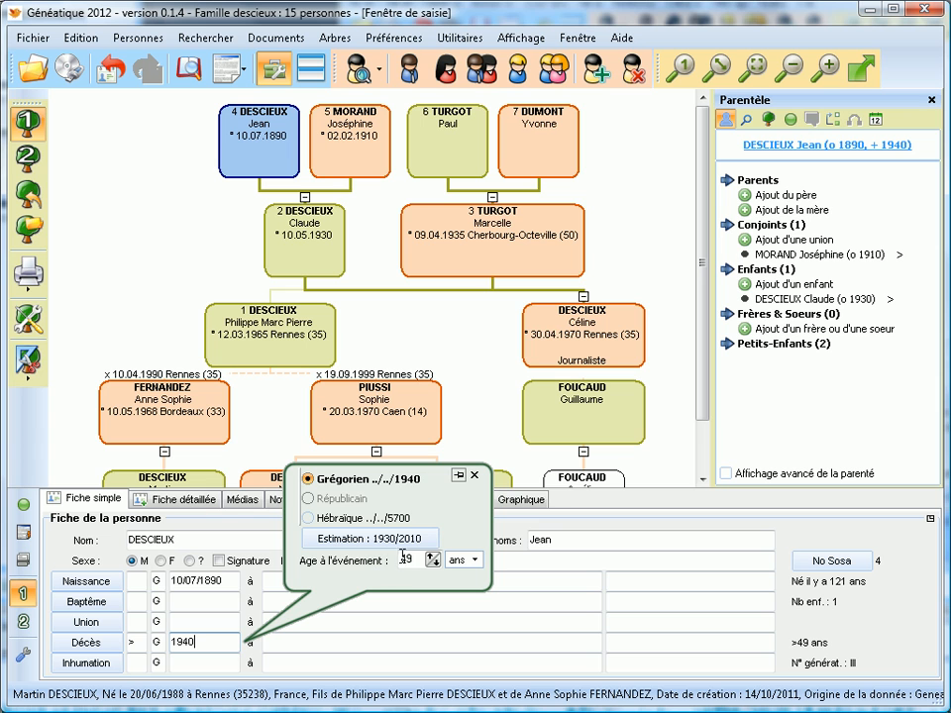
click(239, 159)
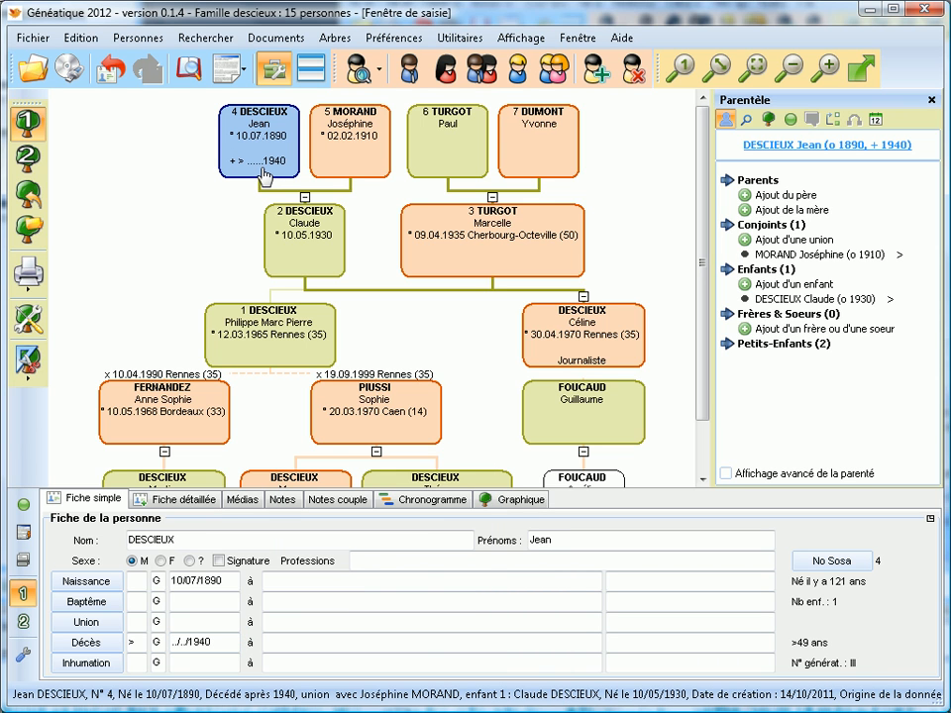
click(347, 146)
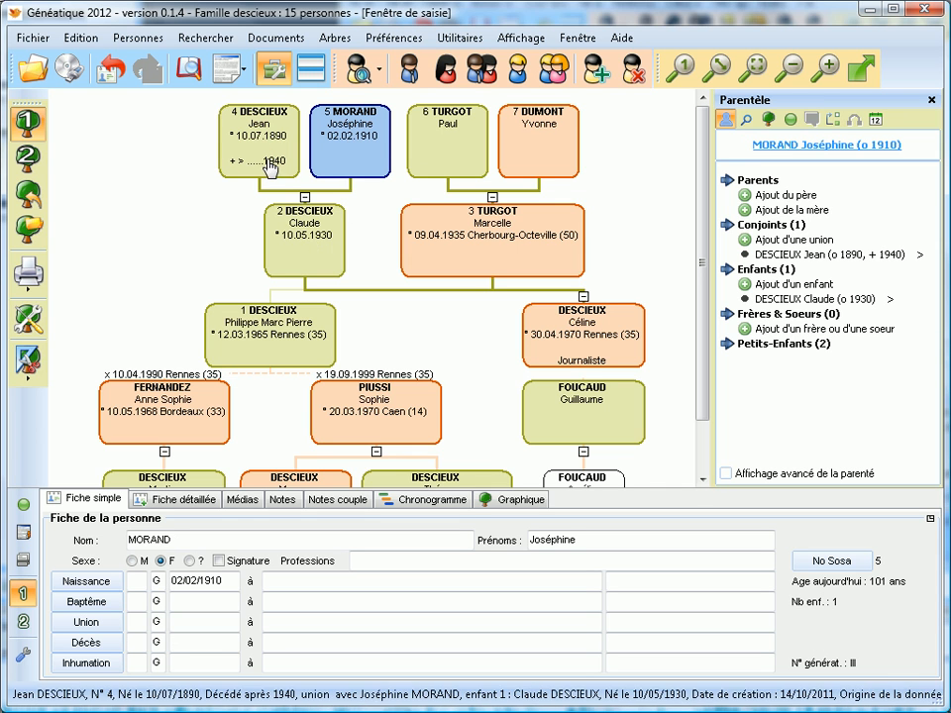
click(178, 639)
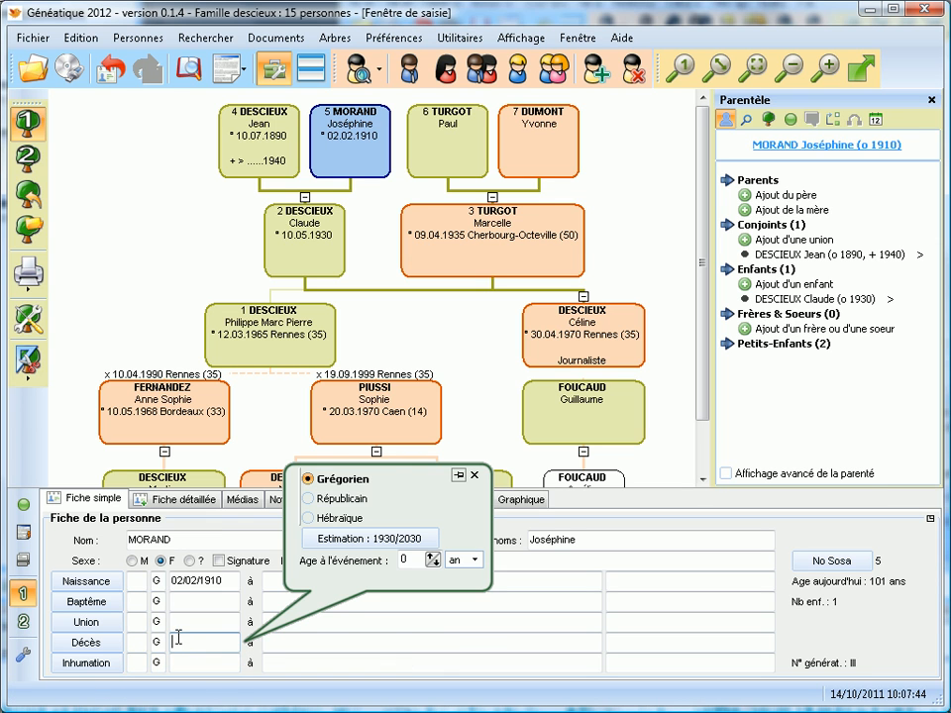
text(1930)
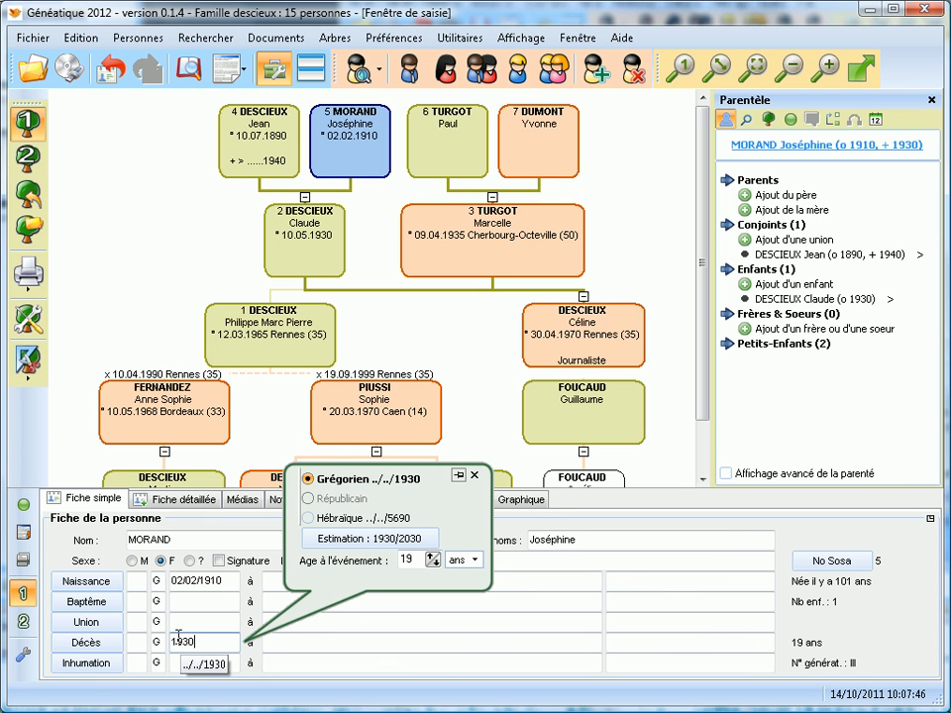
text(/)
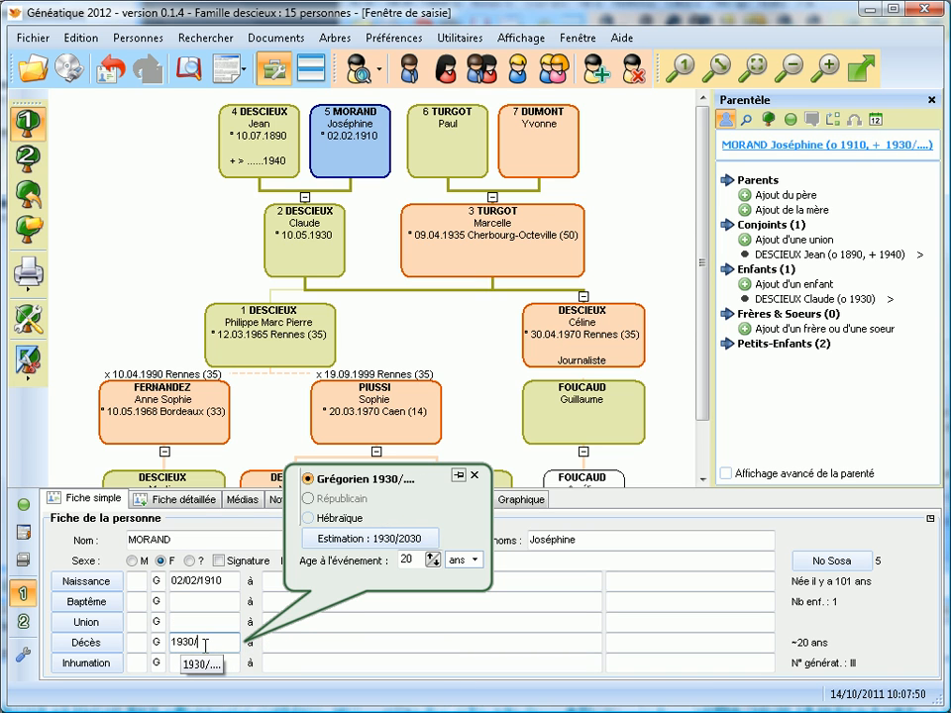
text(1940)
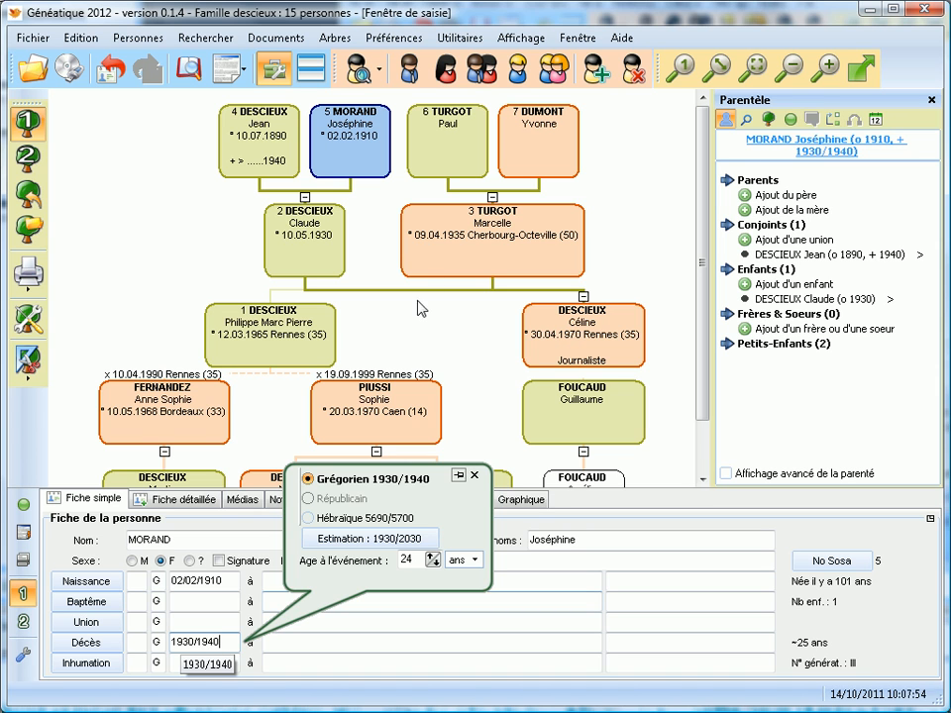
click(373, 162)
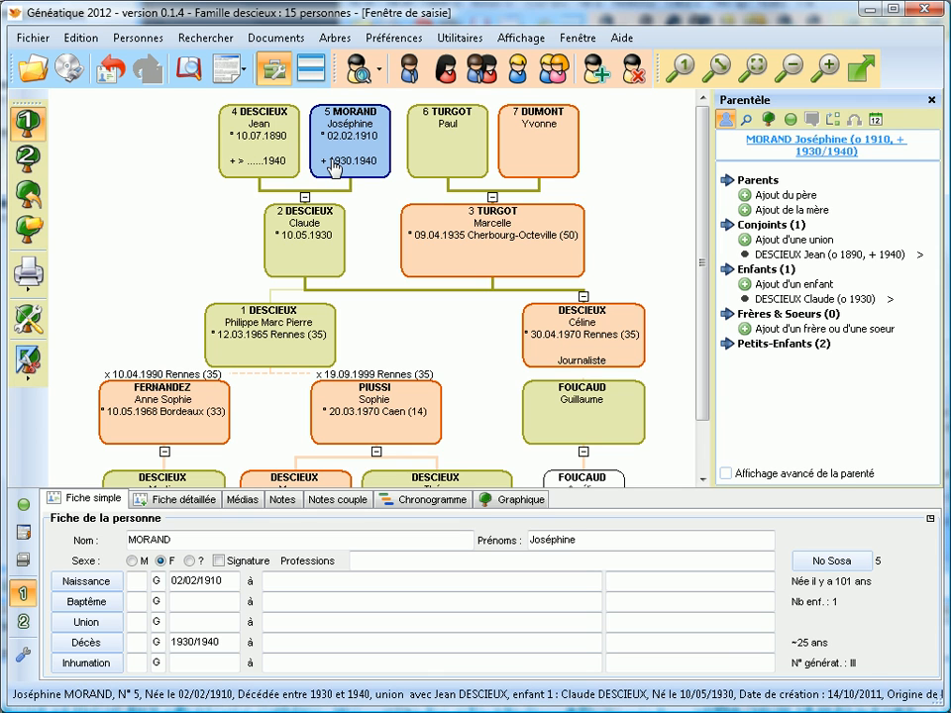
click(432, 149)
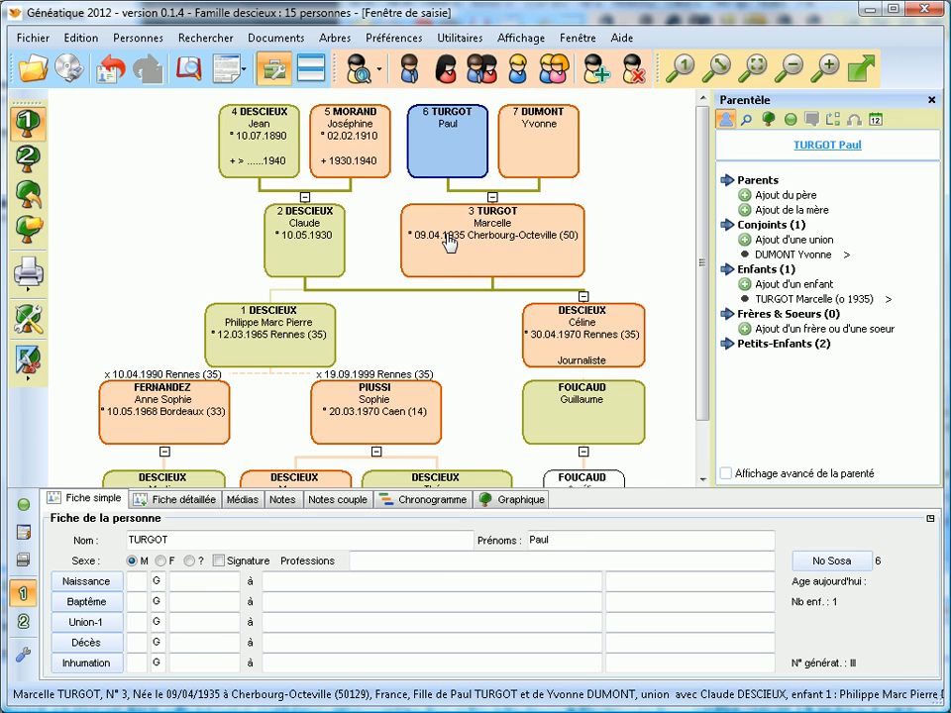
click(176, 580)
text(1900)
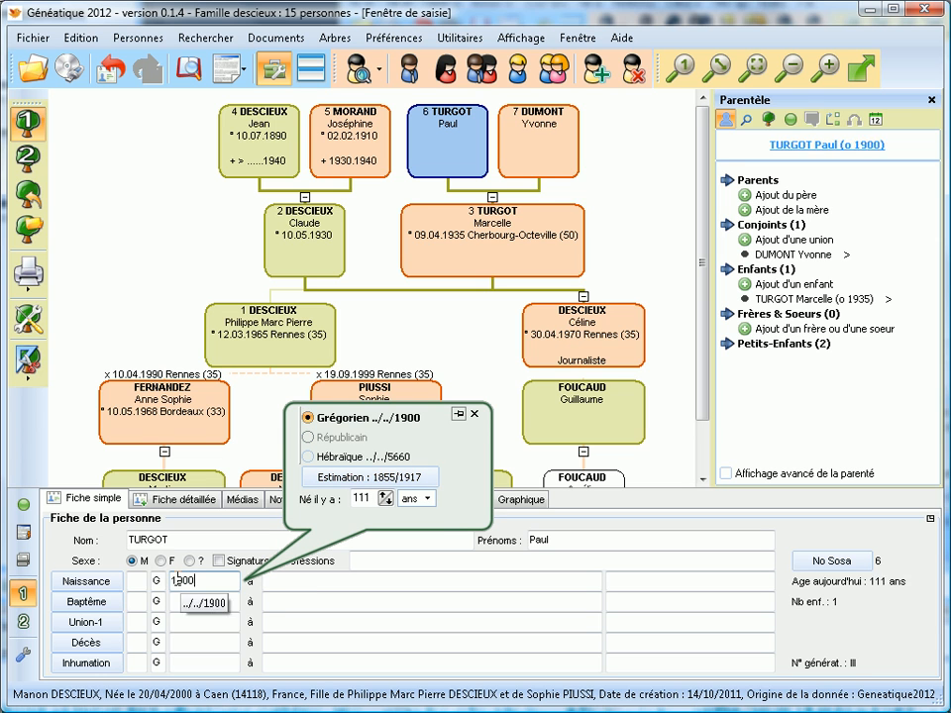
click(136, 580)
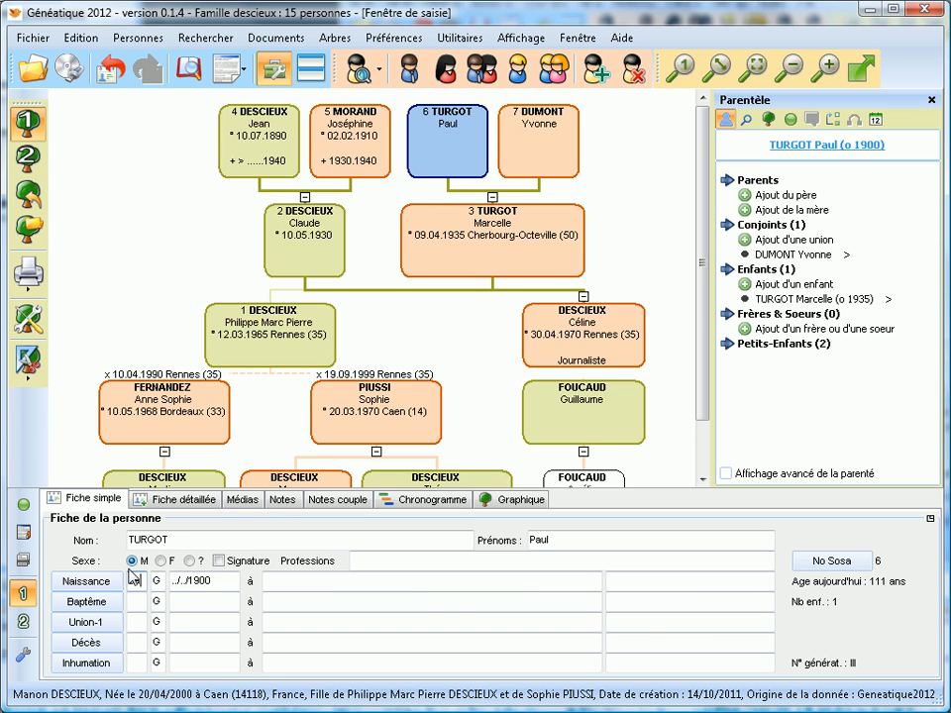
text(ca)
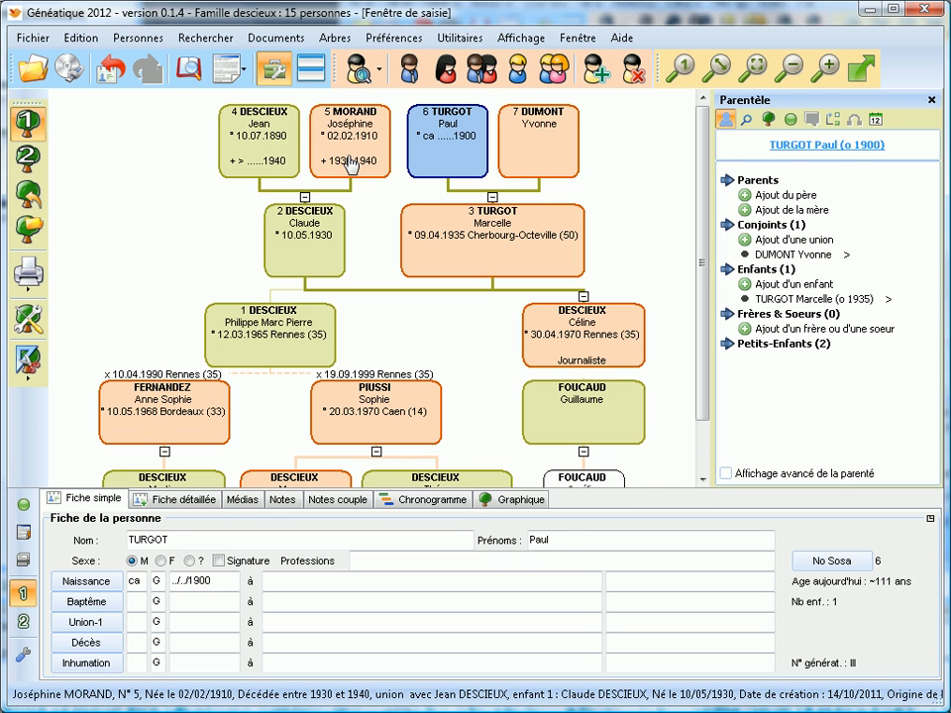
click(349, 164)
Browse the tree, recentring on ancestor no. 4 and revealing ancestor no. 3's earlier generations.
scroll(371, 278, down, 2)
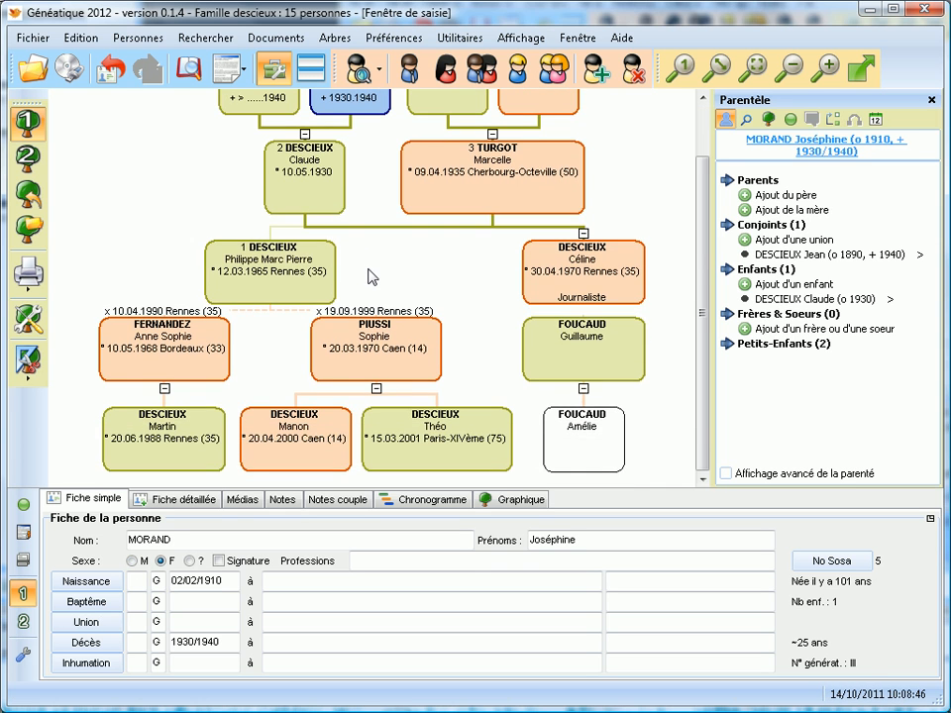
click(577, 453)
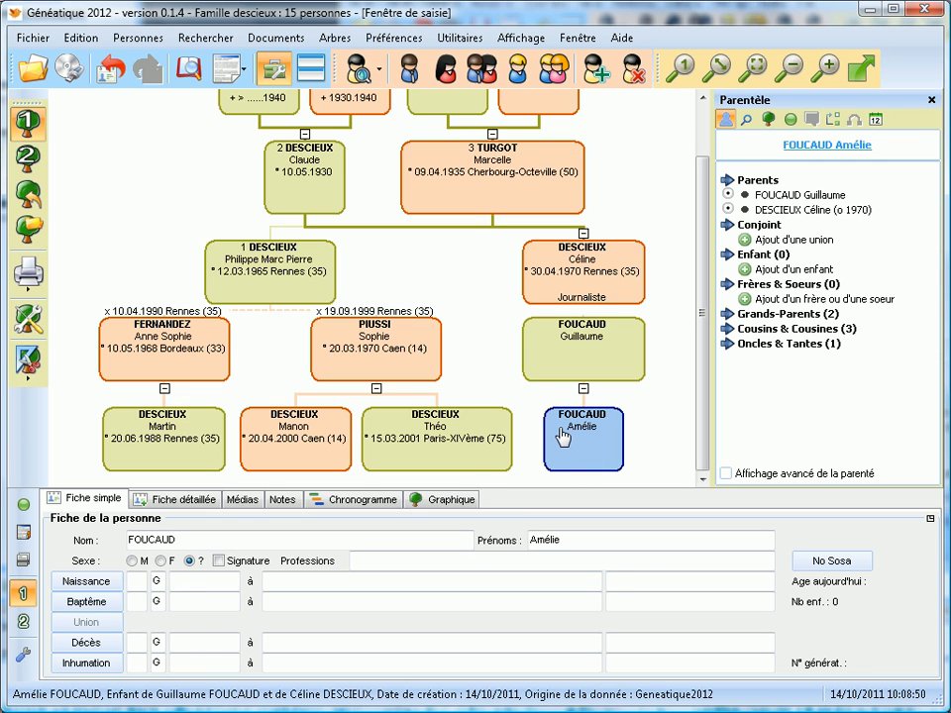
scroll(561, 436, up, 2)
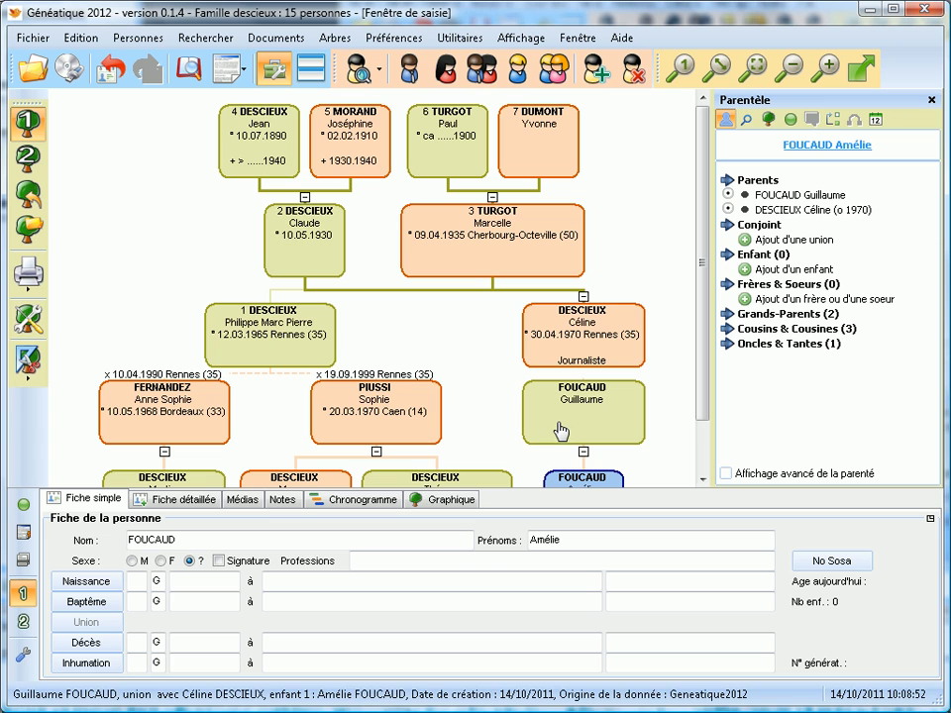
double_click(255, 137)
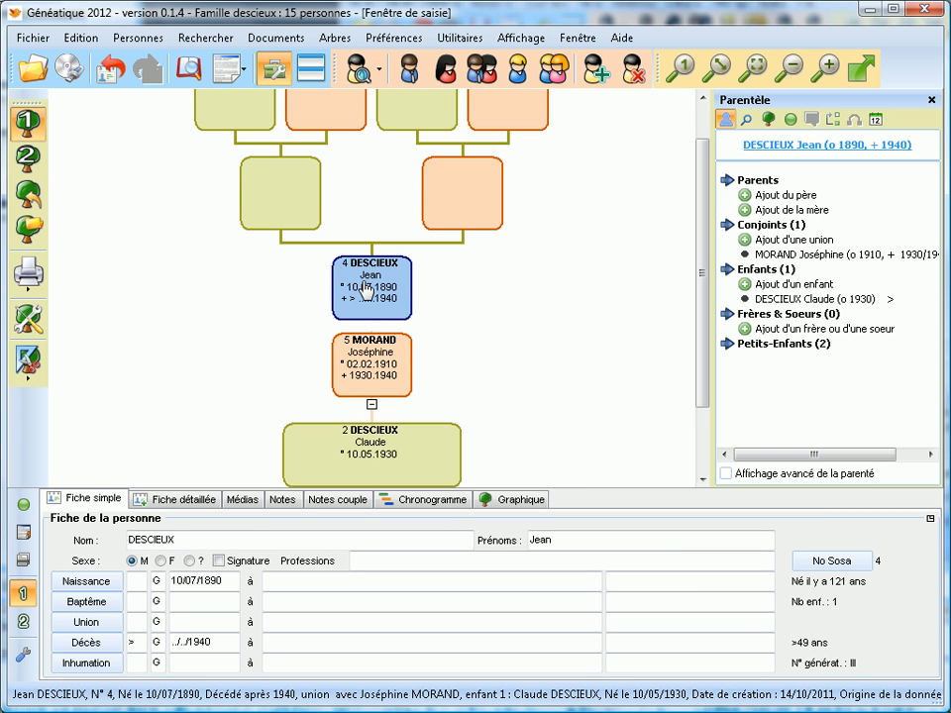
scroll(242, 232, up, 2)
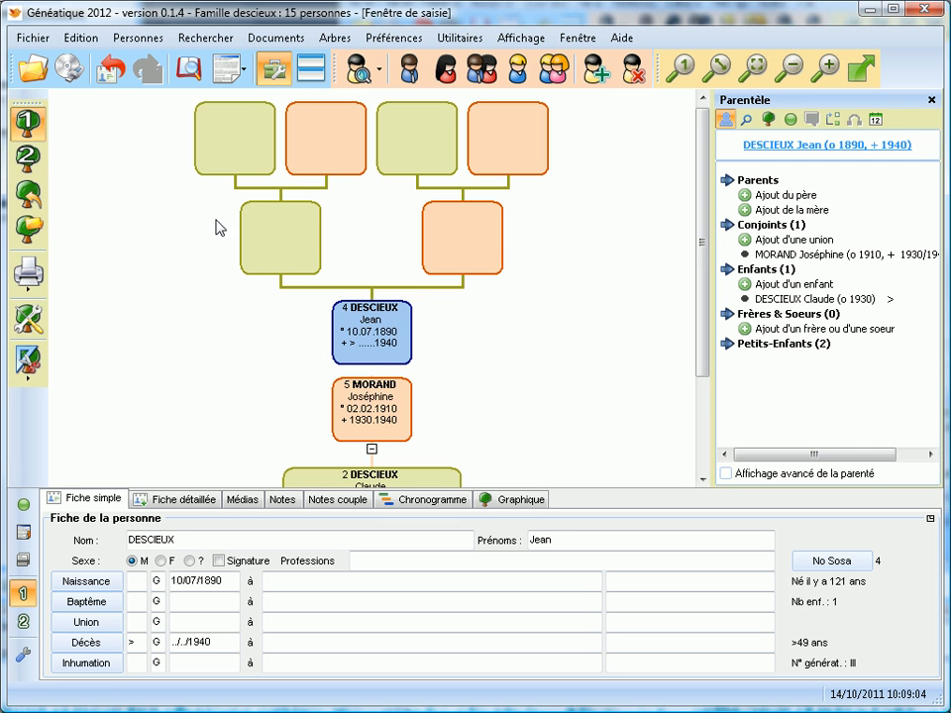
scroll(247, 386, down, 3)
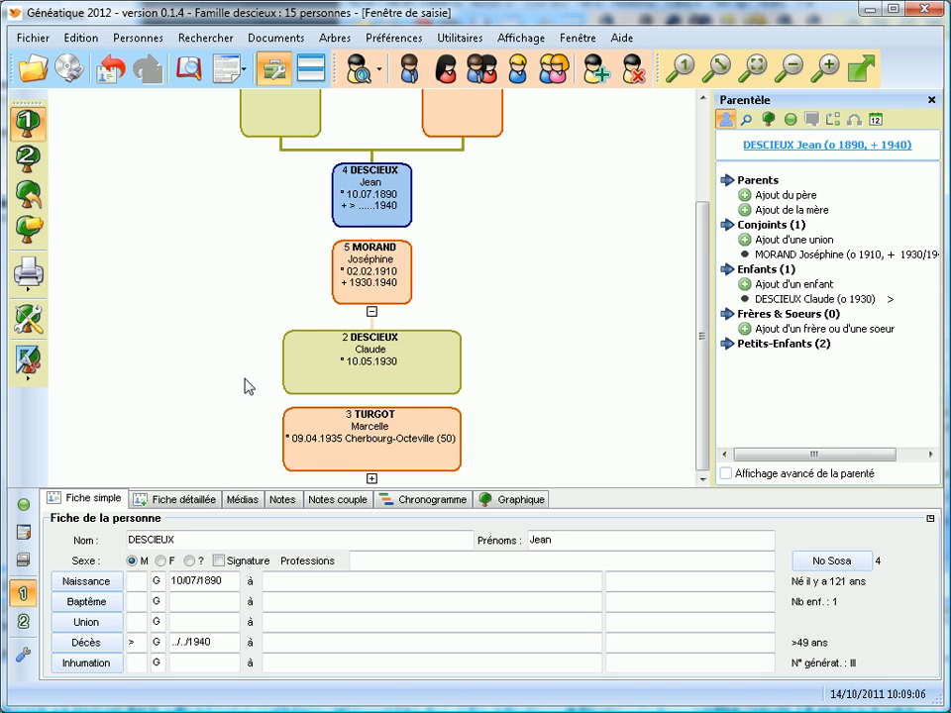
click(366, 436)
drag(366, 203, 366, 295)
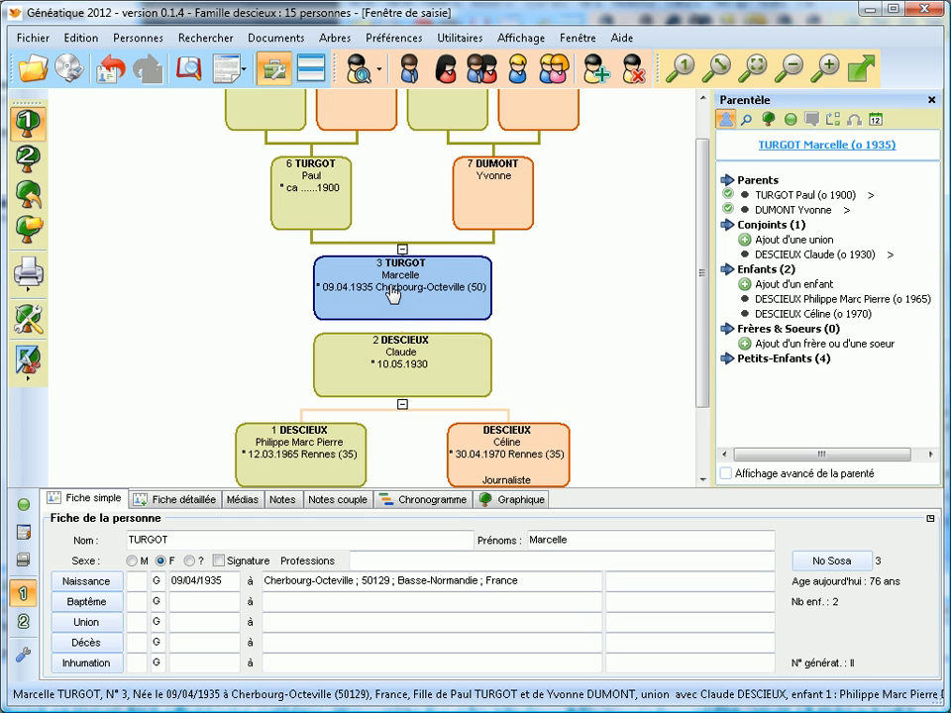
drag(393, 293, 393, 340)
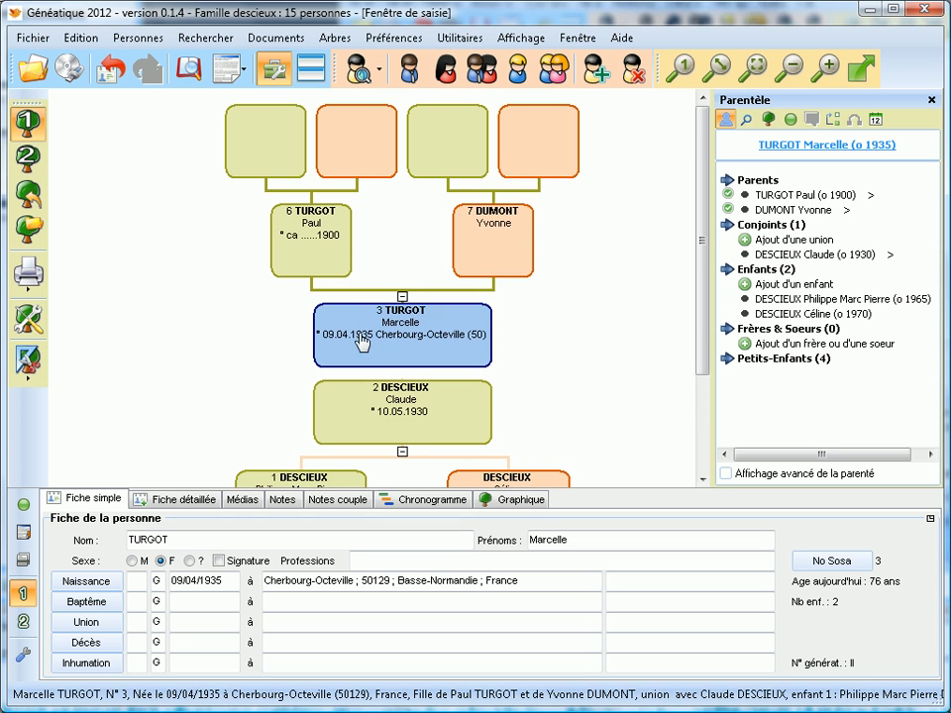
scroll(461, 330, down, 3)
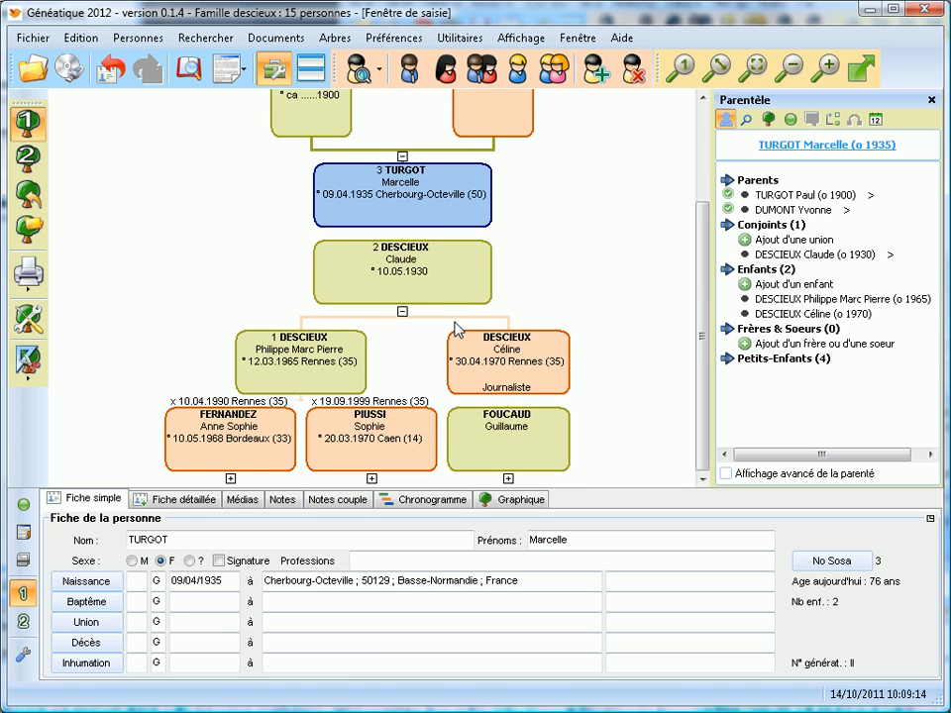
Expand both marriages' children, set the bottom-right child's sex to F, and recentre on person no. 1.
click(507, 479)
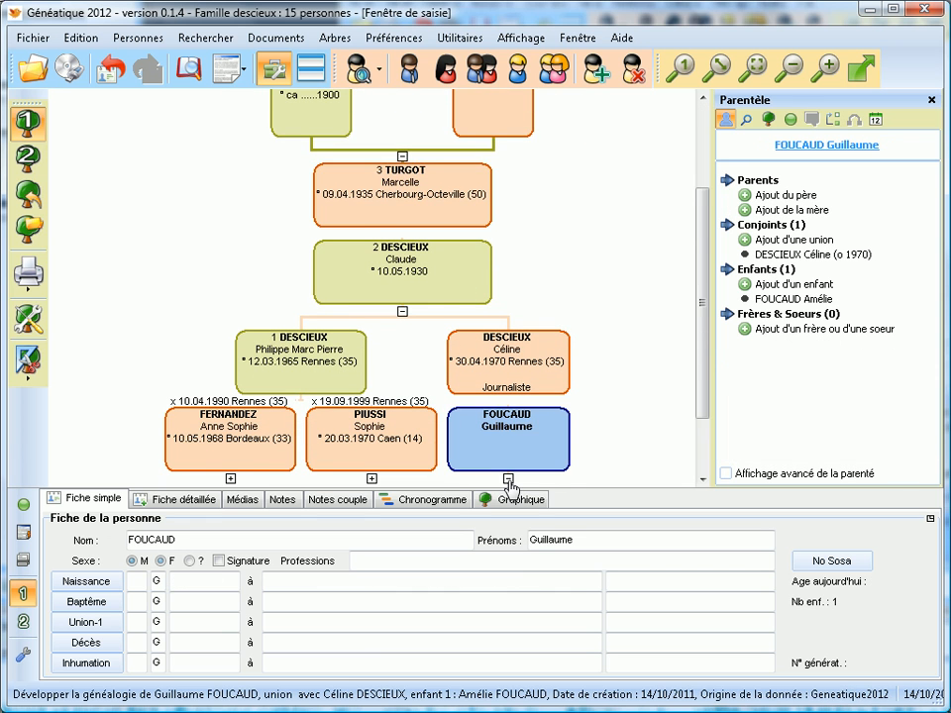
click(371, 389)
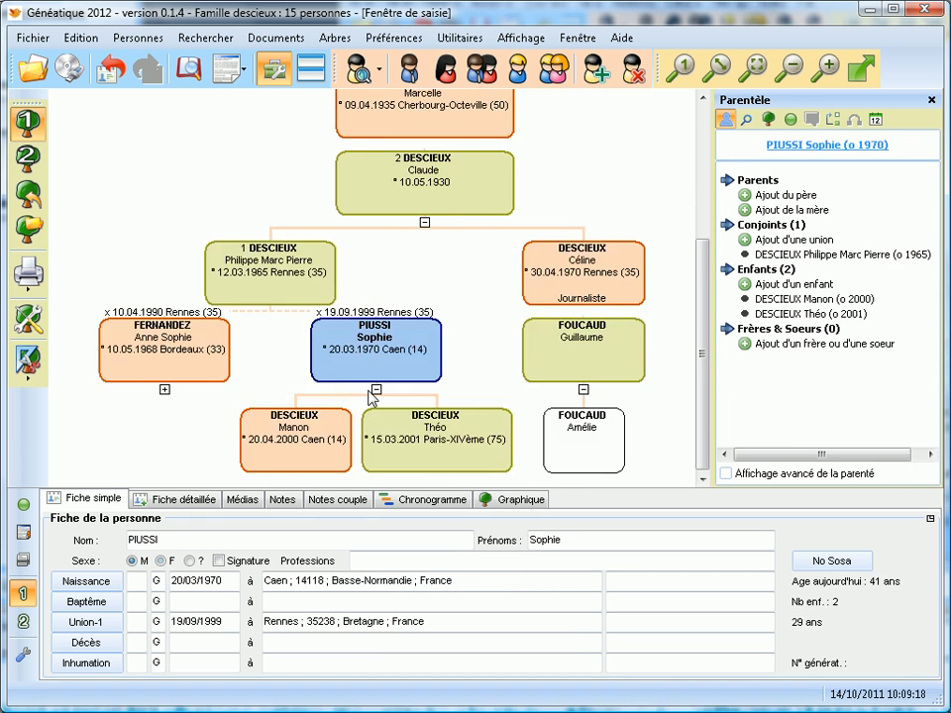
click(164, 390)
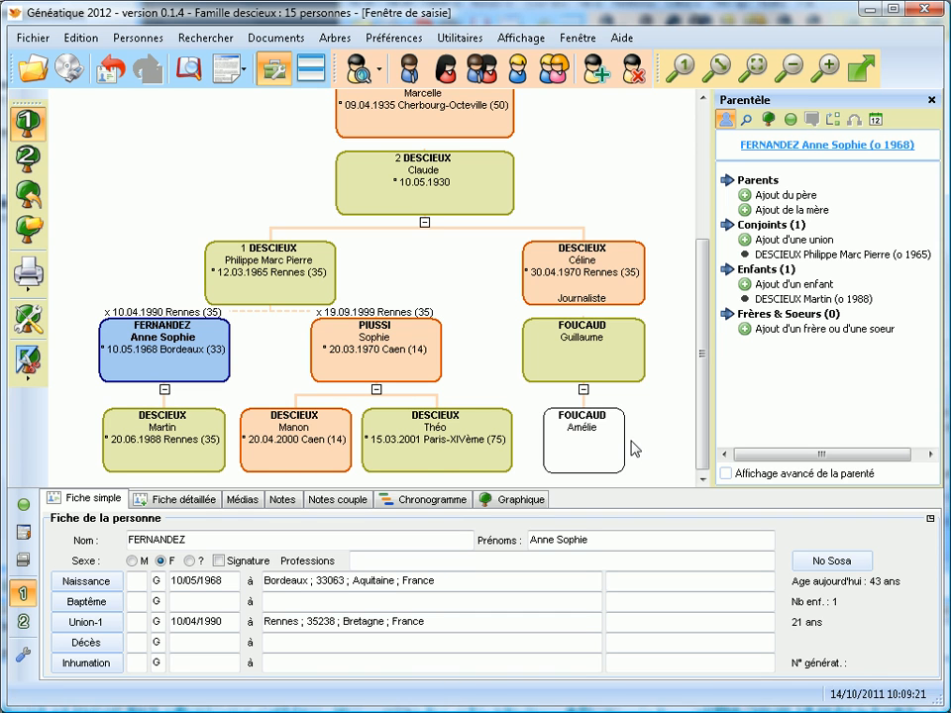
click(555, 451)
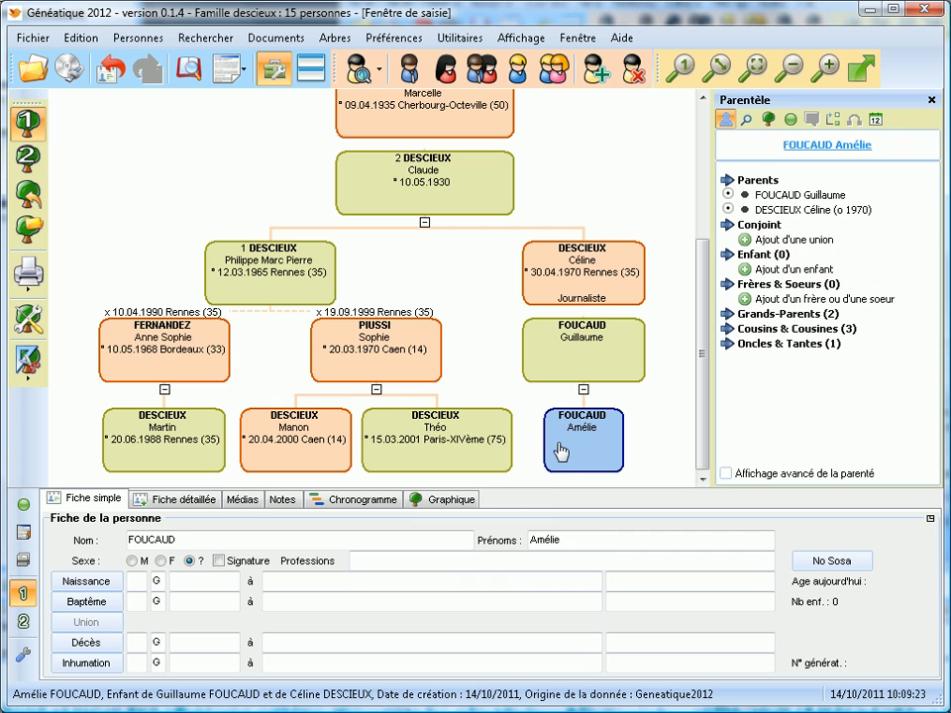
click(159, 560)
double_click(440, 466)
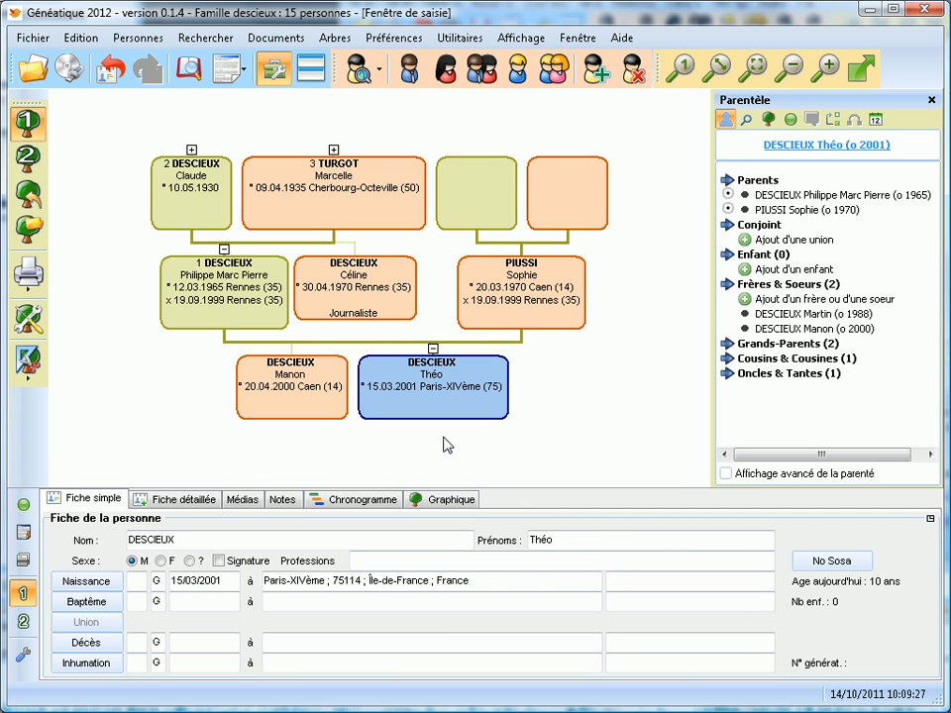
double_click(246, 313)
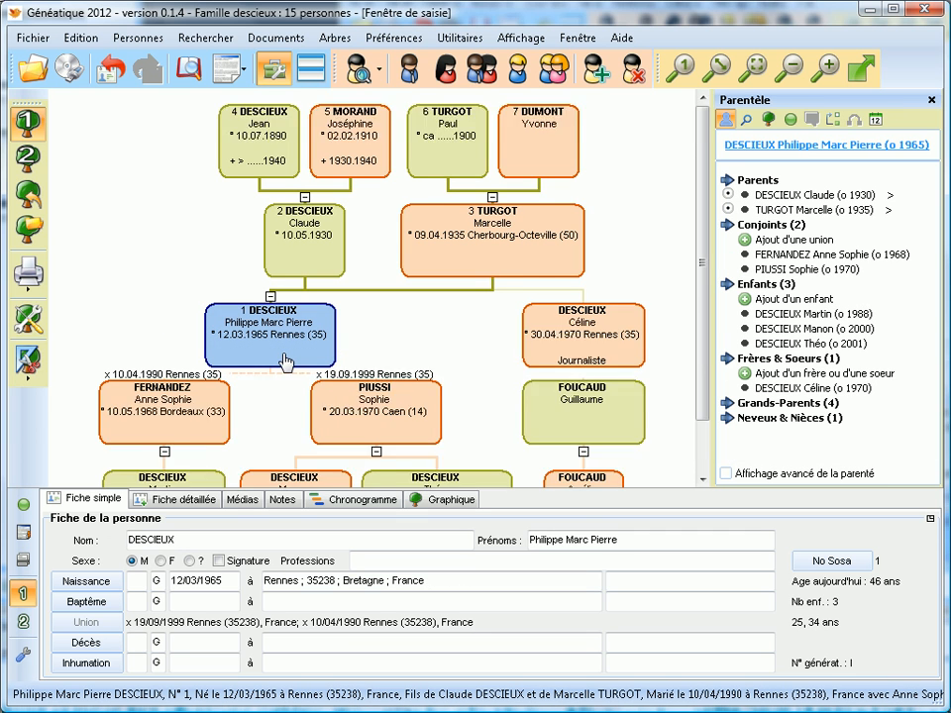